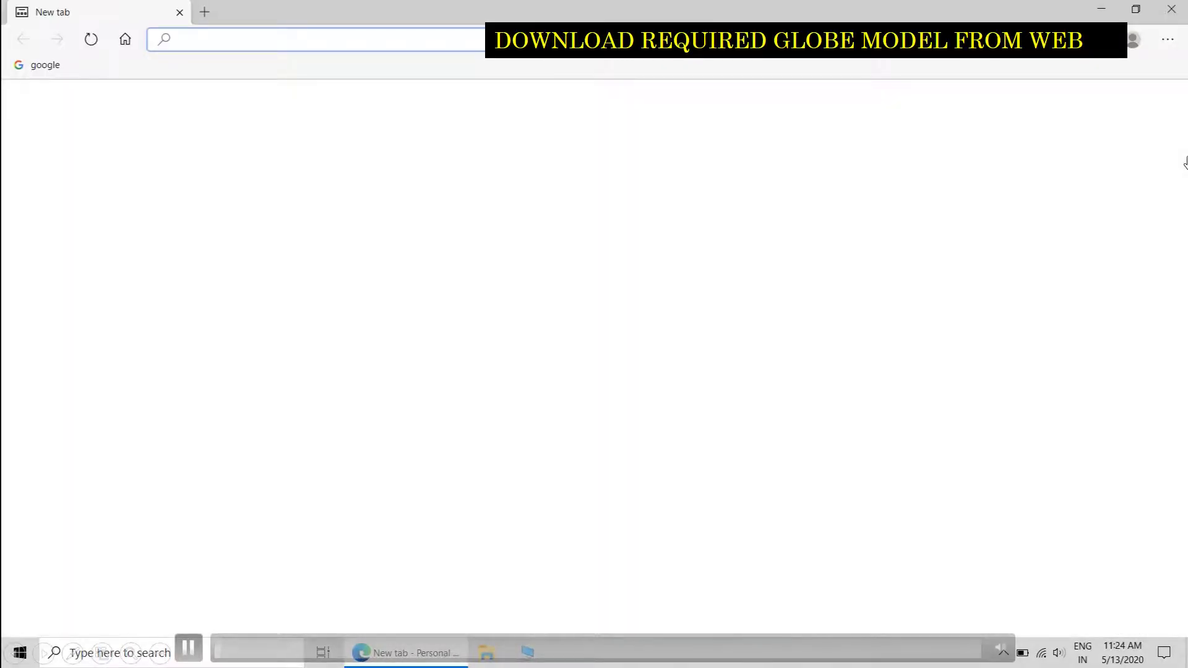
type("GOOgle.com")
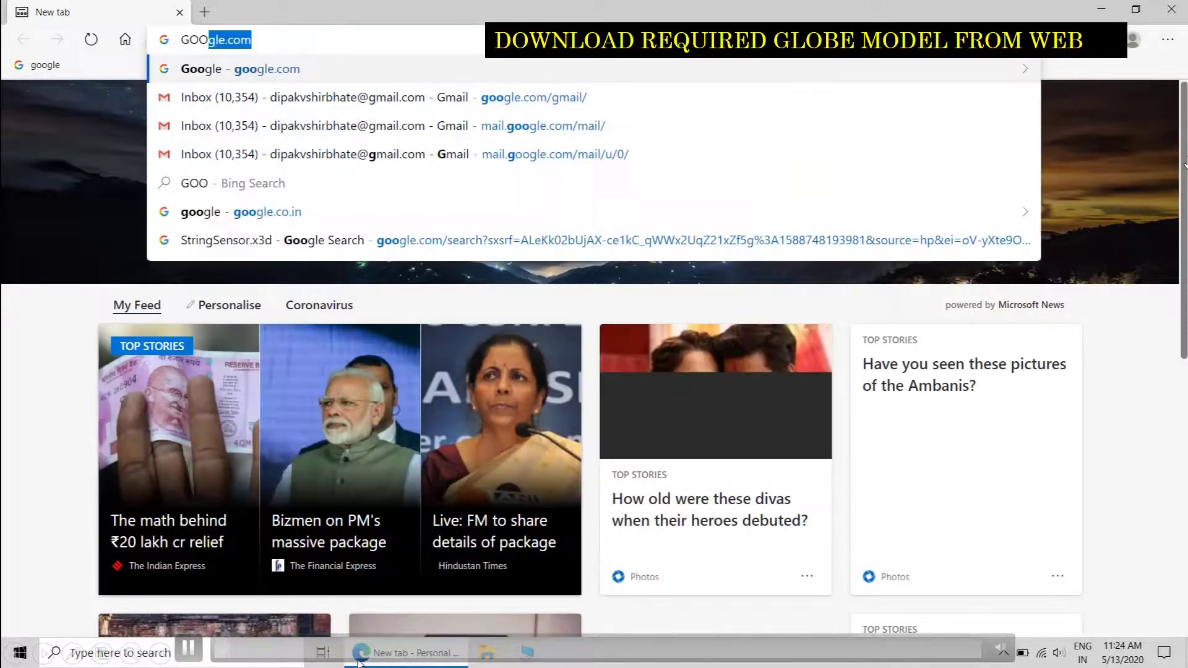
Step: Search Google for archive3d, then search 'globe' within the archive3d.net results
key("Return")
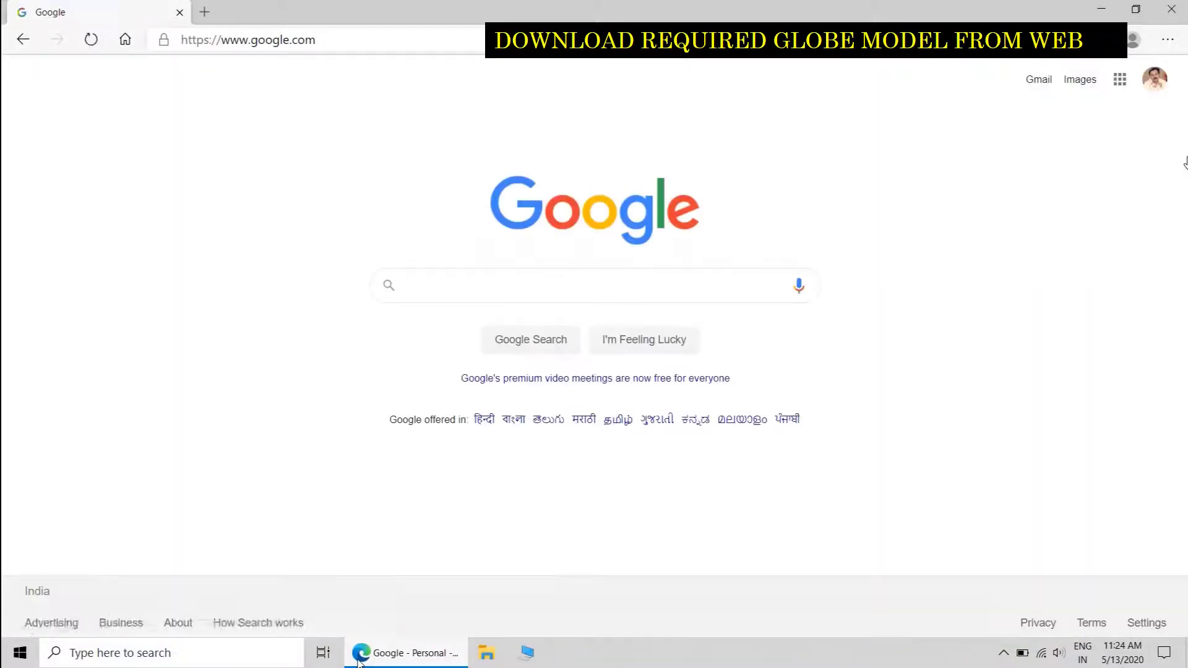
type("ar")
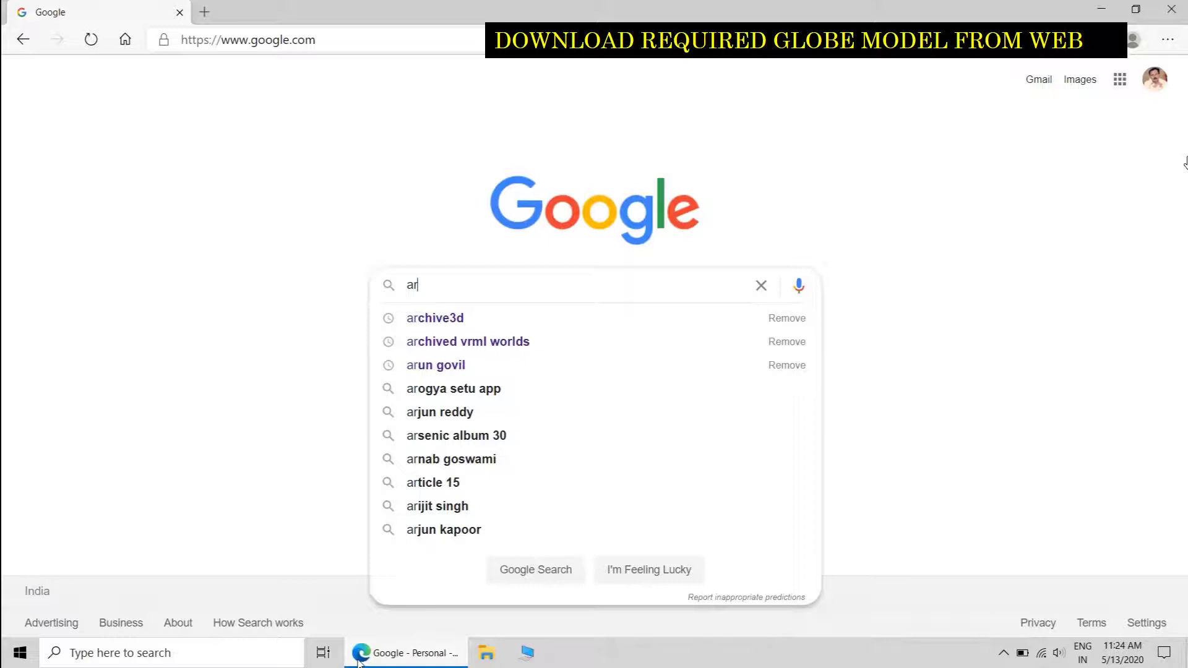
left_click(435, 319)
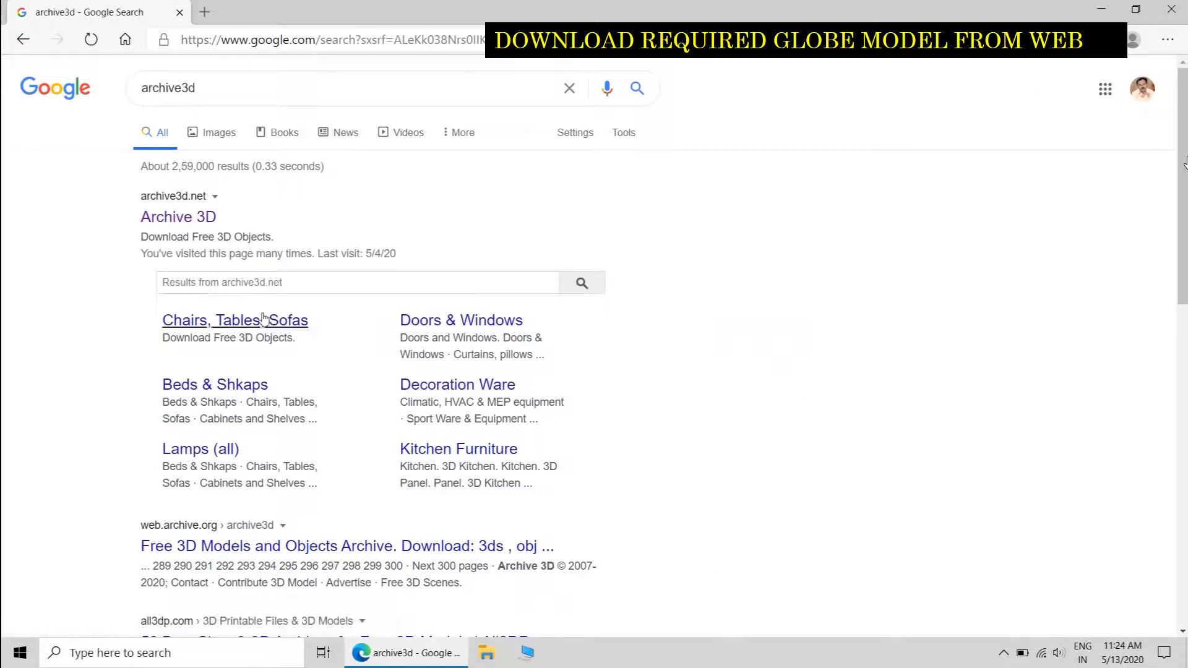
left_click(244, 278)
type("g")
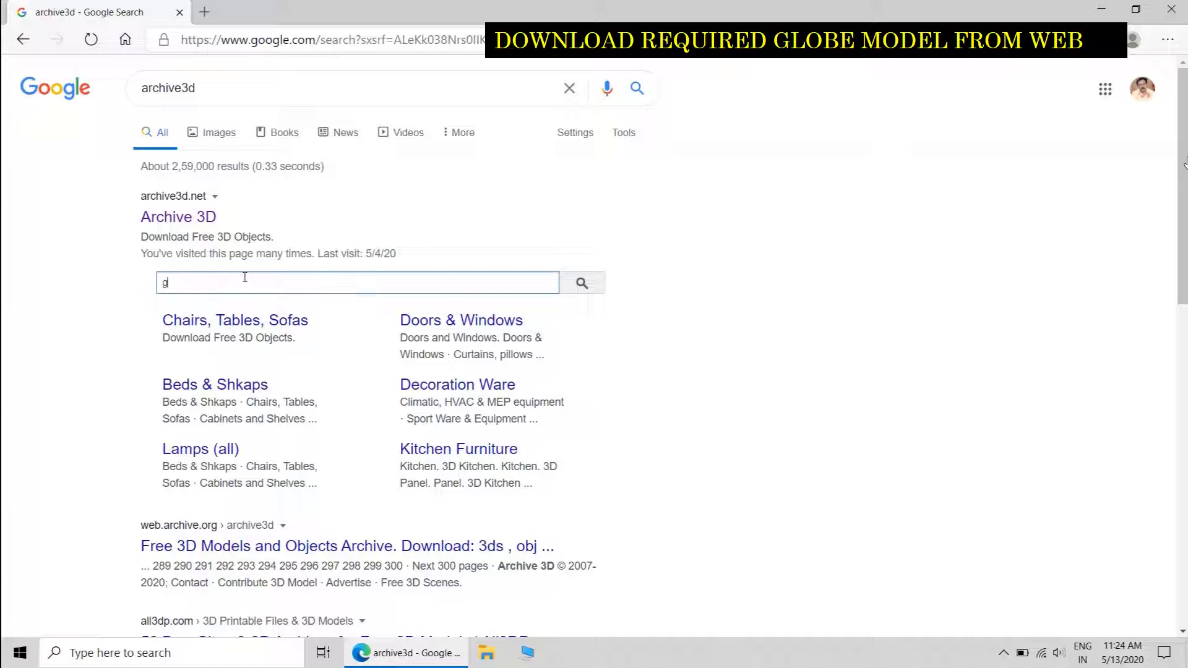
type("lobe")
key("Return")
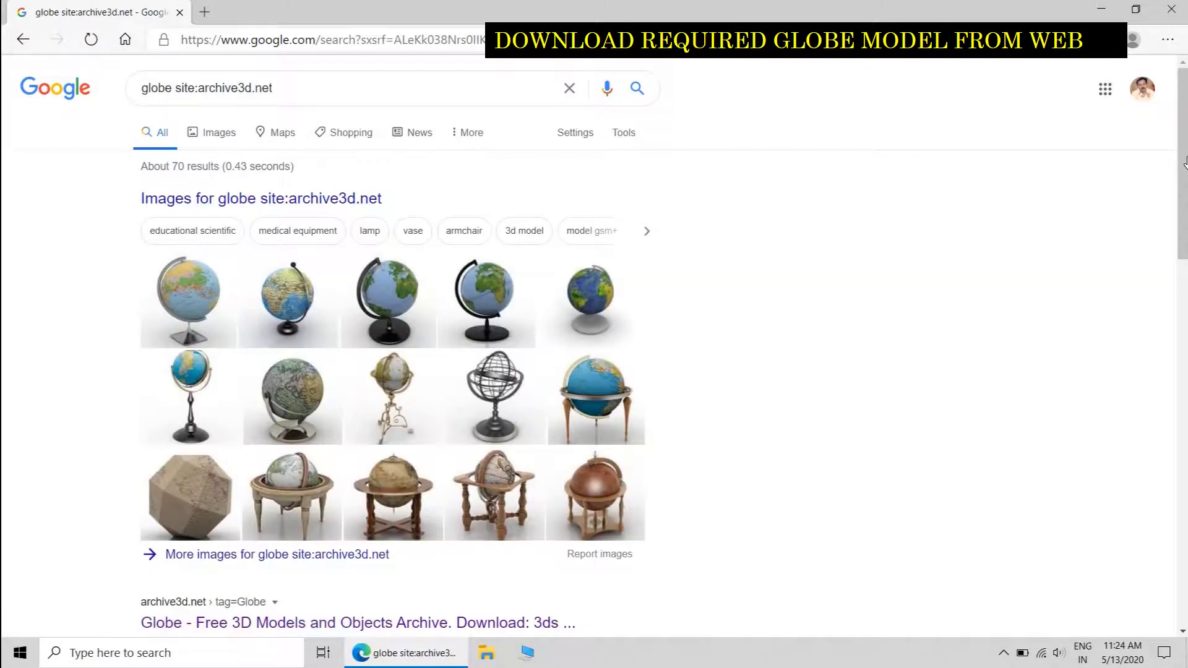
scroll(710, 411, "down", 3)
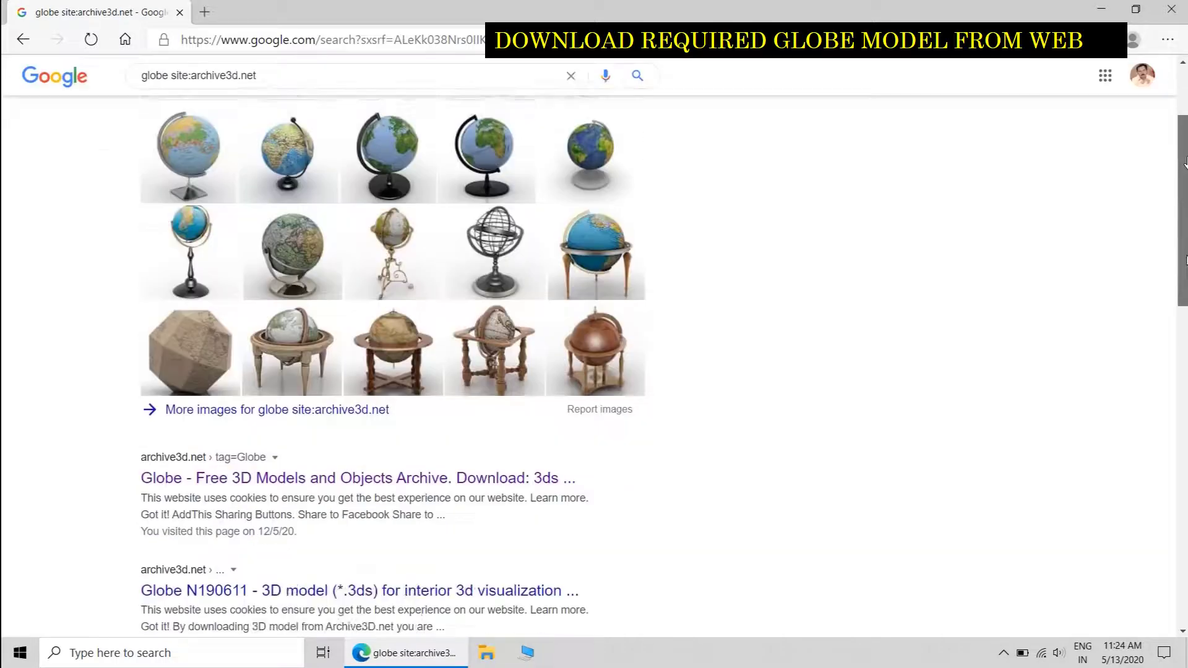
Step: Download the Globe N030211 model from Archive3D as a ZIP, accepting the license
left_click(298, 384)
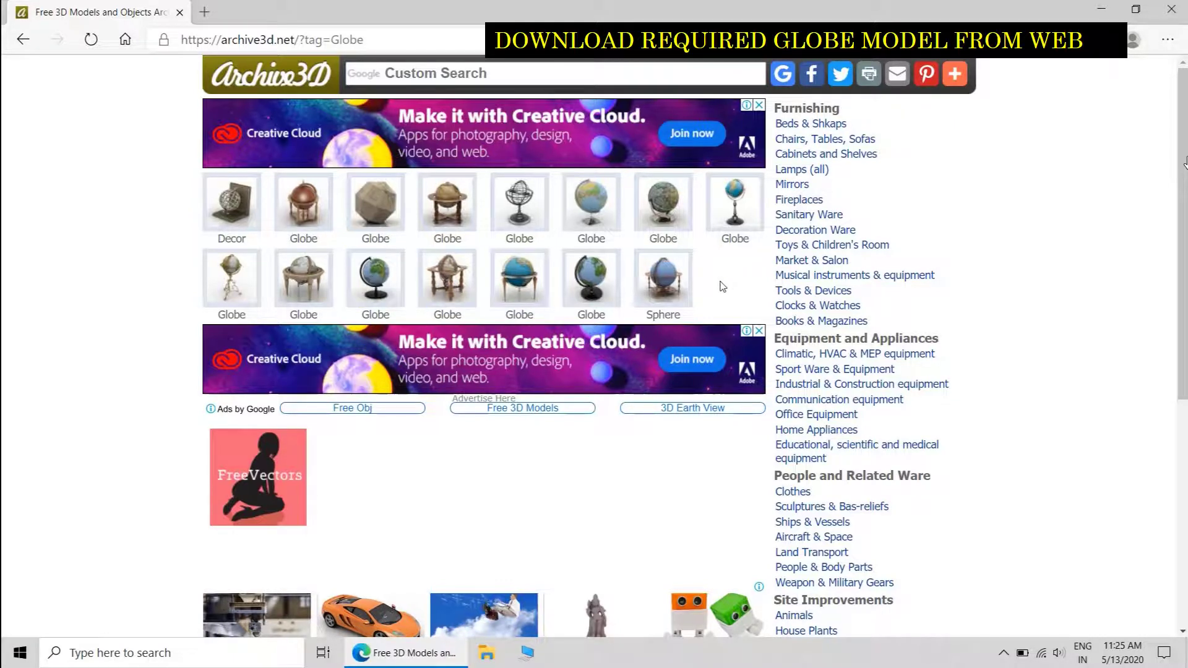
left_click(382, 280)
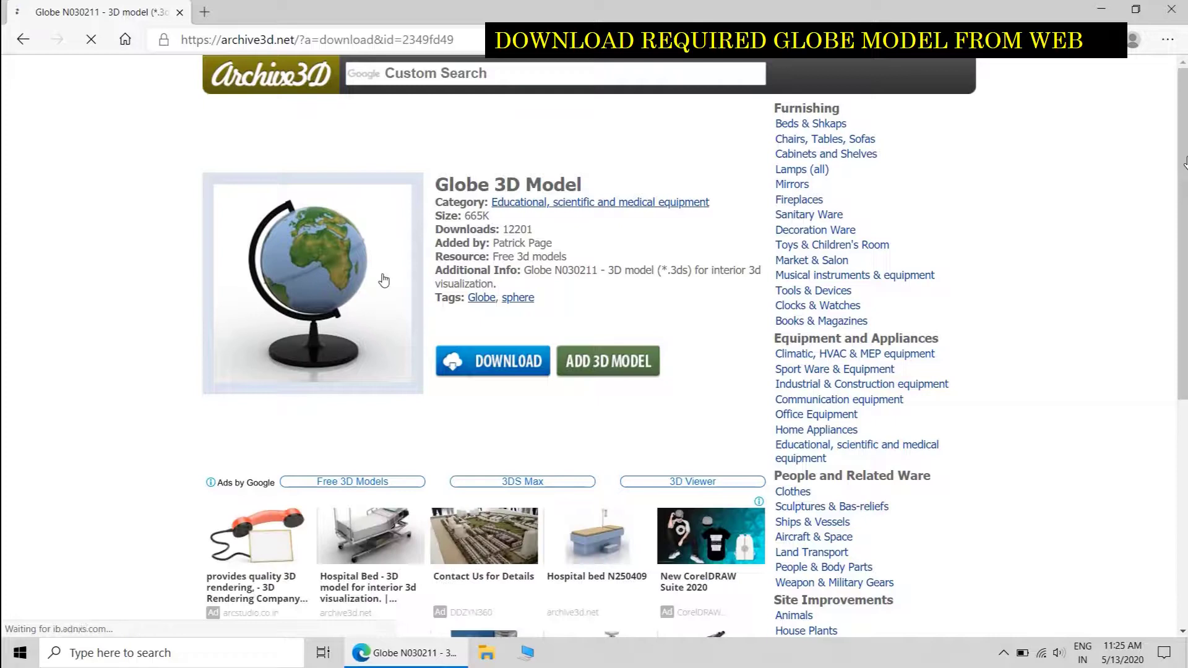
left_click(497, 362)
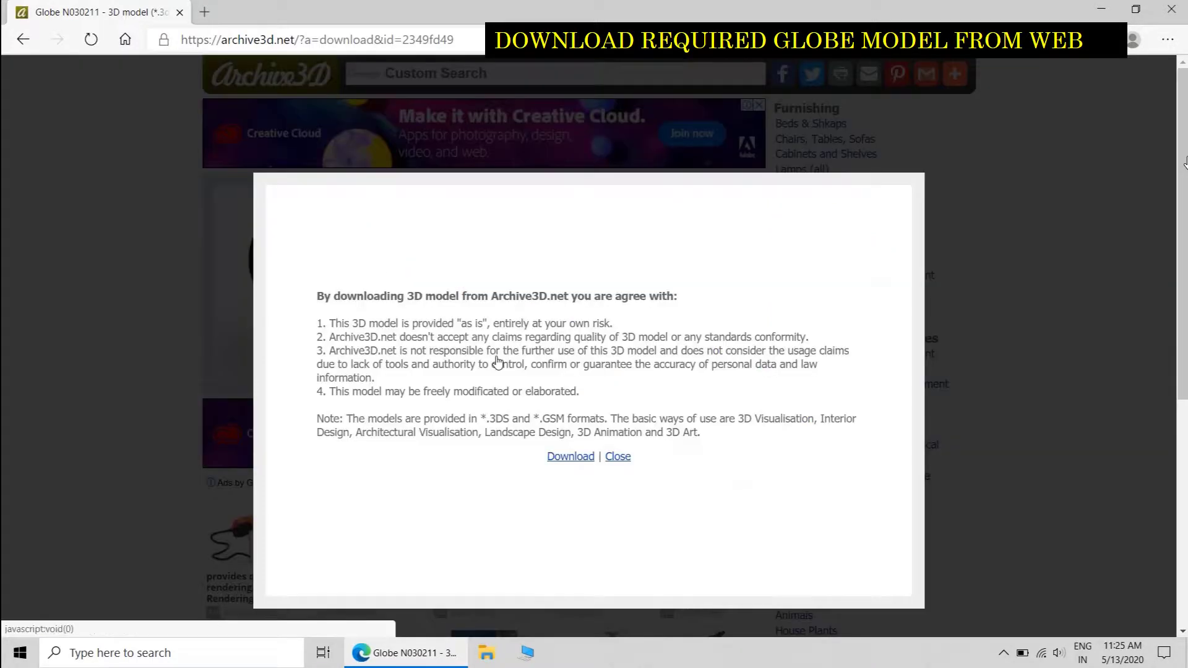
left_click(572, 457)
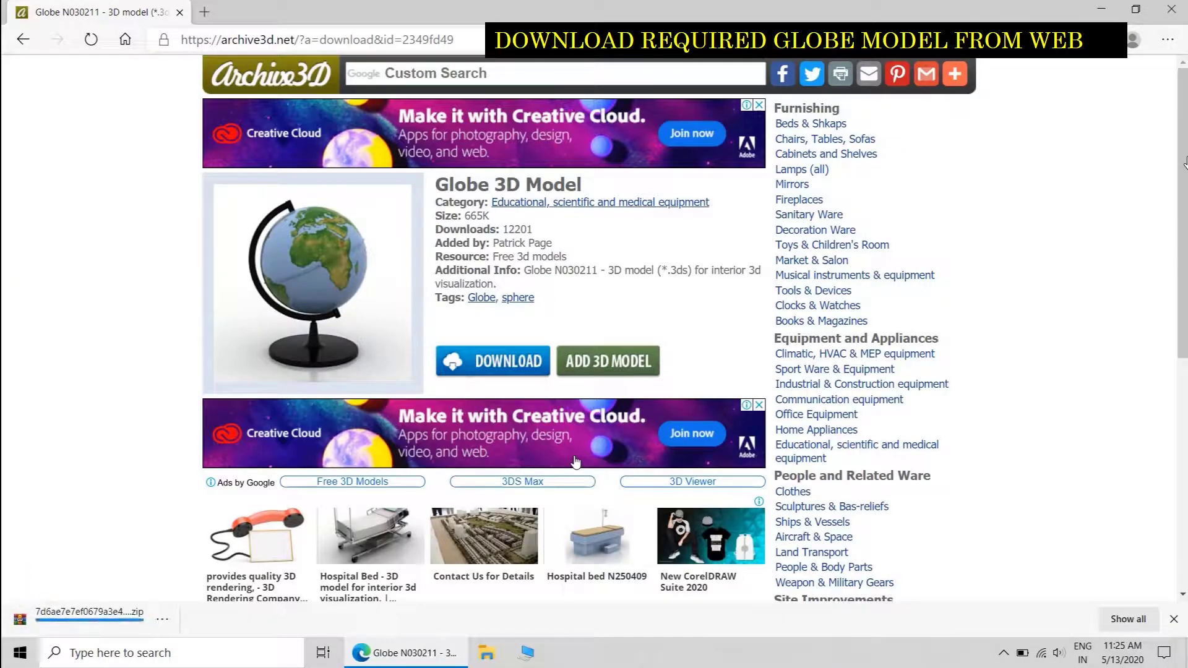
left_click(162, 619)
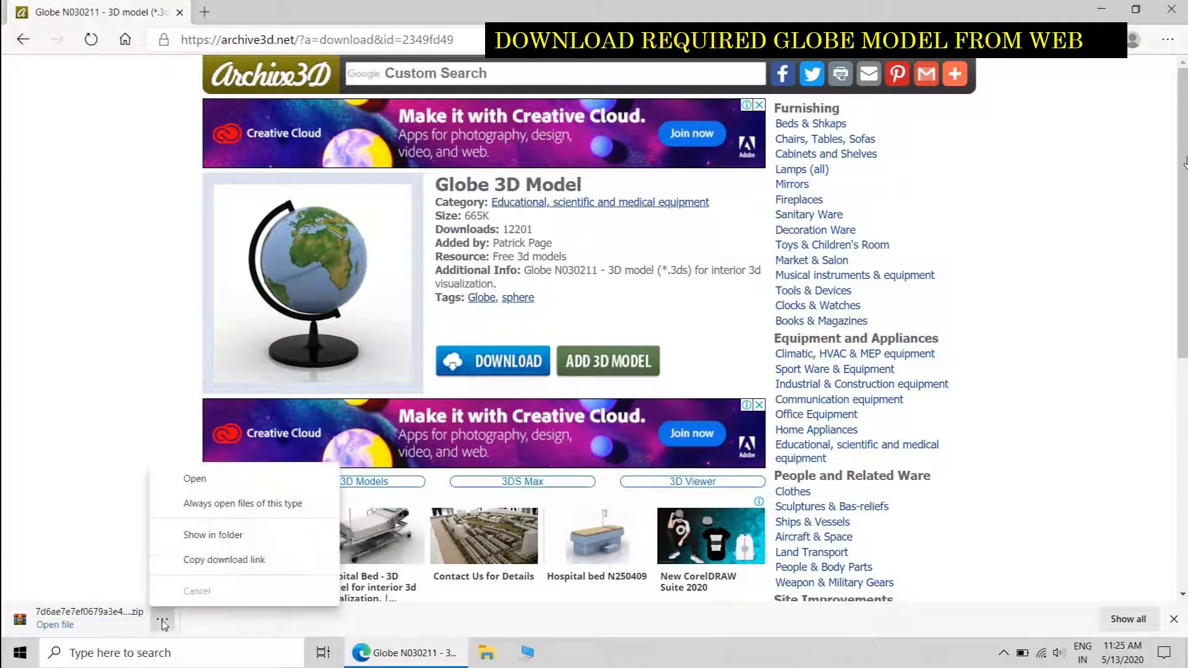
Step: Show the downloaded zip in its folder, then close the Downloads and Edge windows
left_click(197, 537)
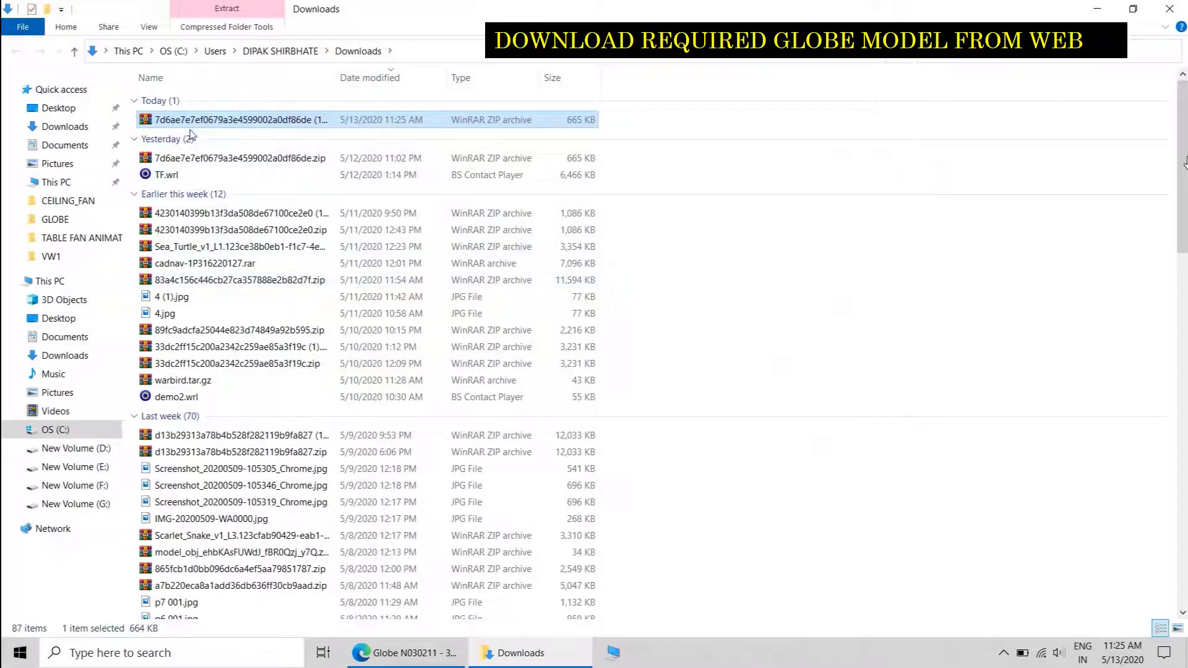
right_click(195, 121)
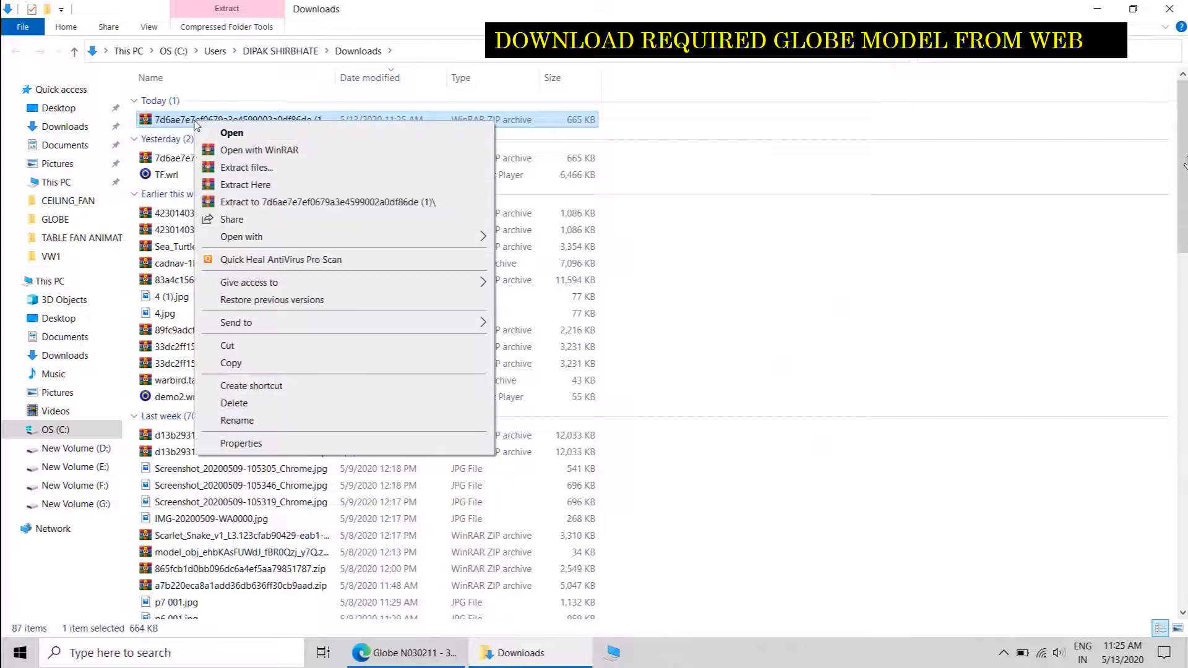
left_click(240, 363)
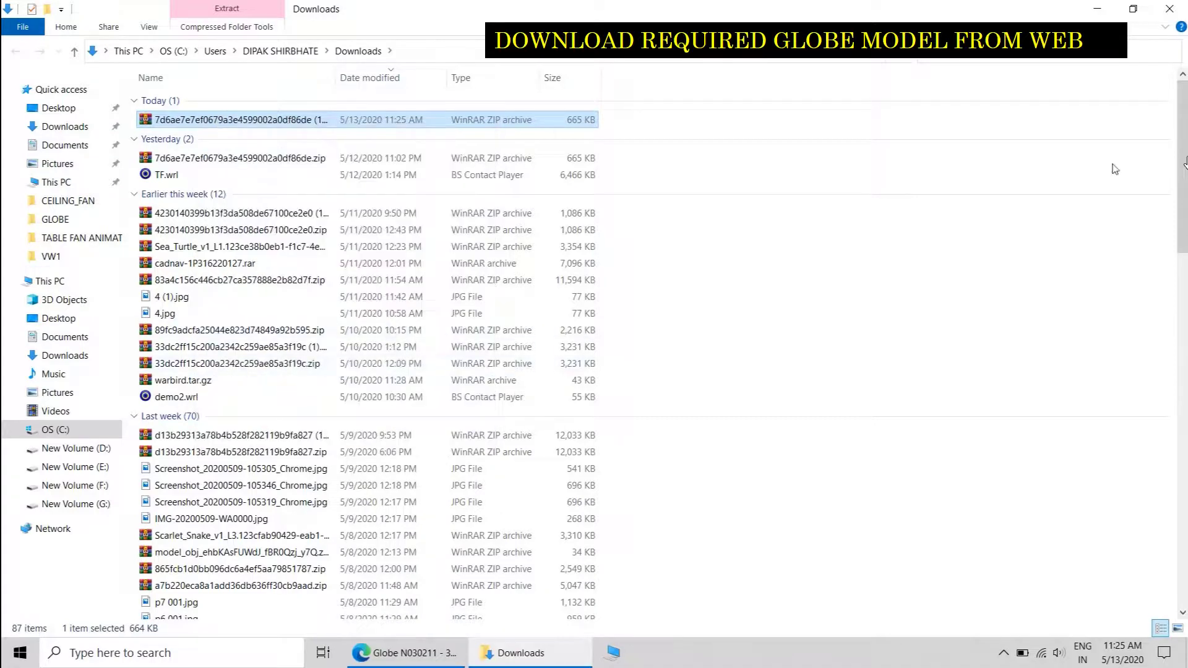
left_click(1170, 11)
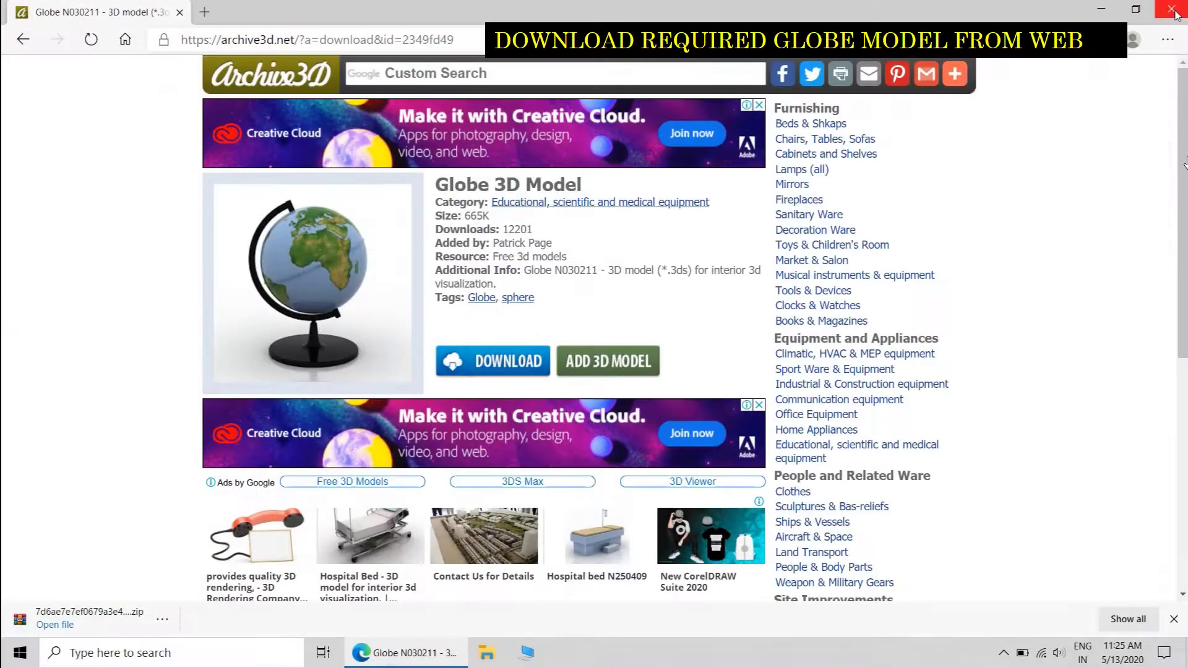
left_click(1176, 13)
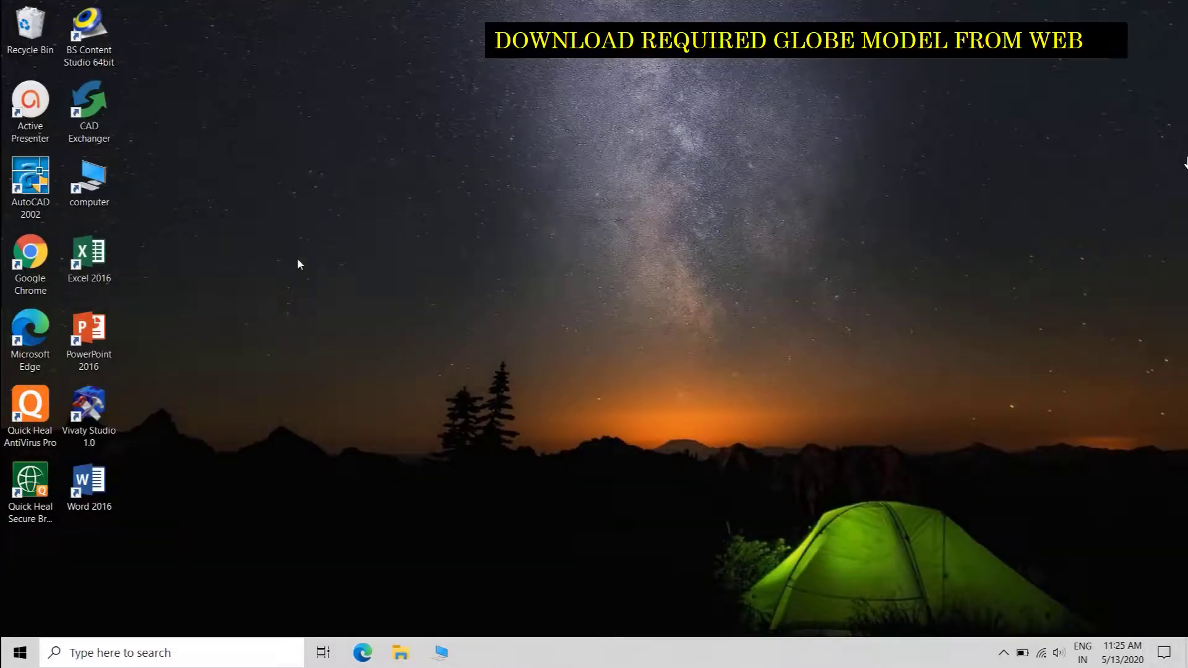
Step: Create a new desktop folder named GLOBE ANIMATION
right_click(298, 265)
mouse_move(333, 386)
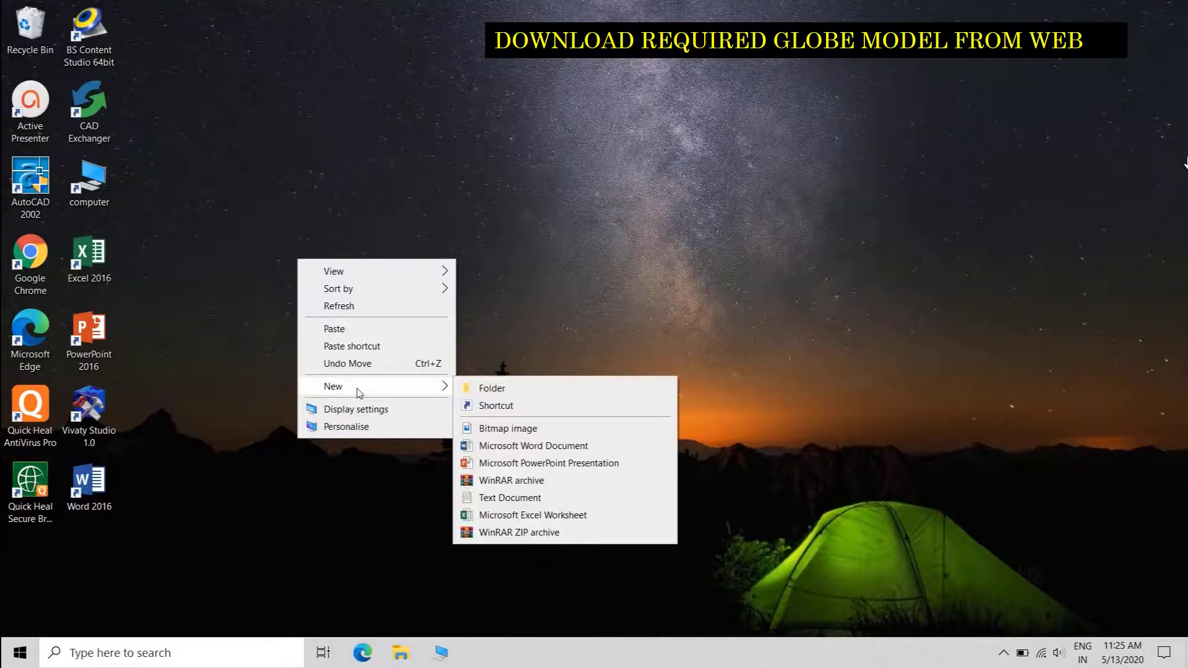
left_click(480, 388)
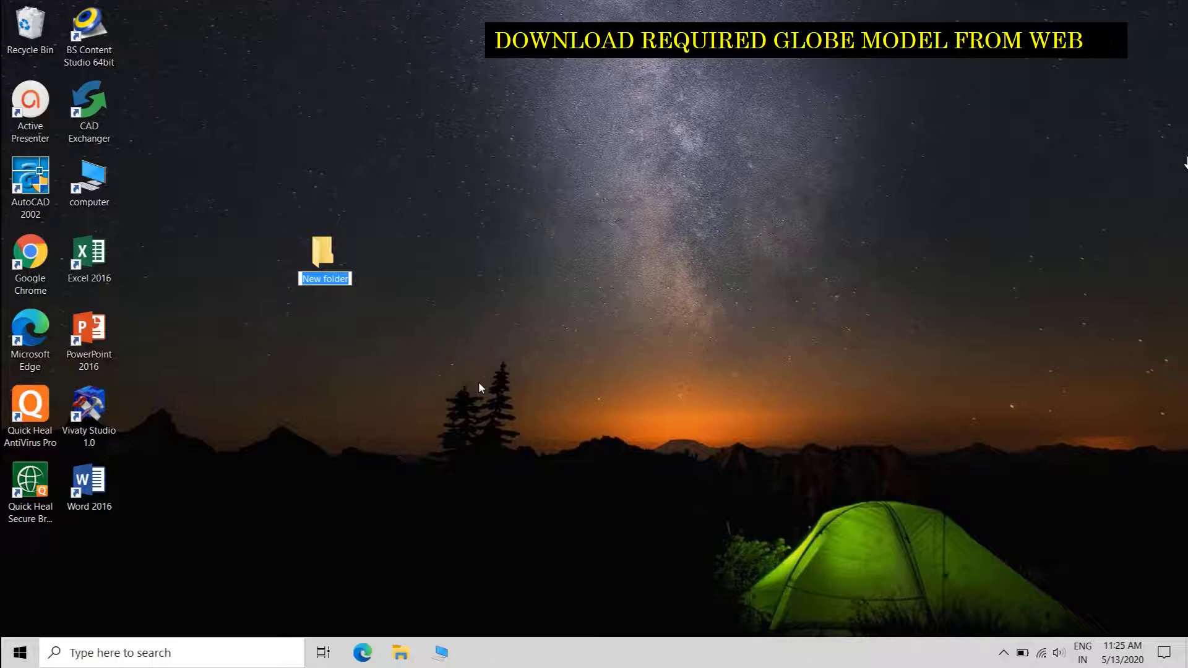
type("GLOBE")
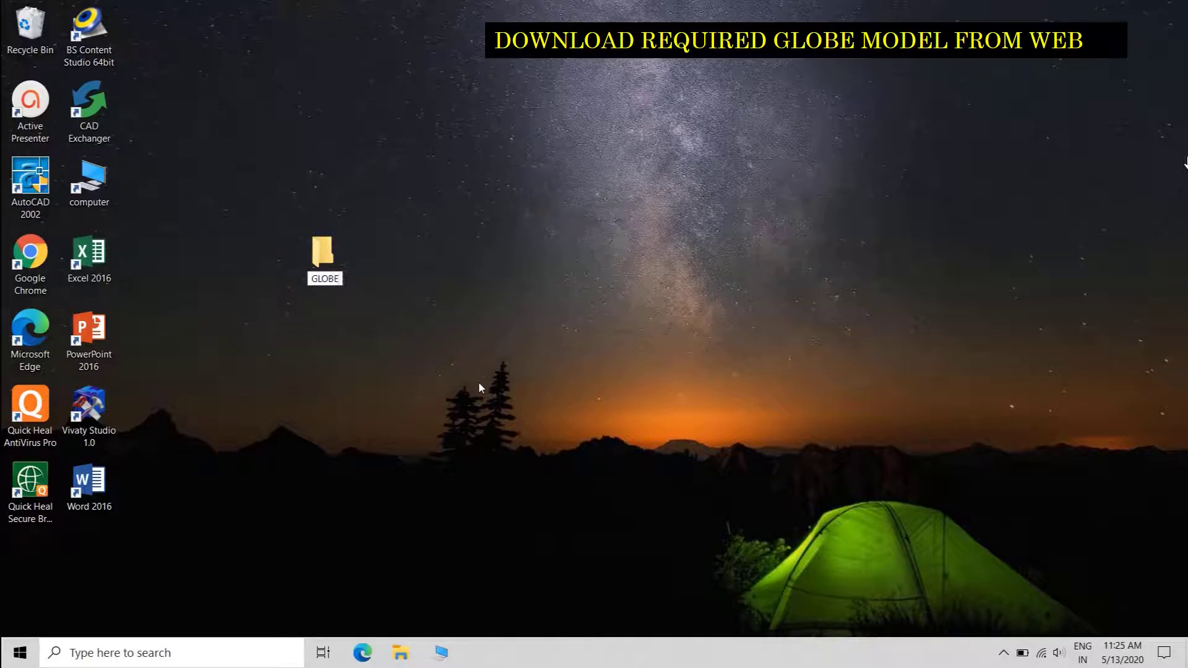
type(" AN")
type("IMATI")
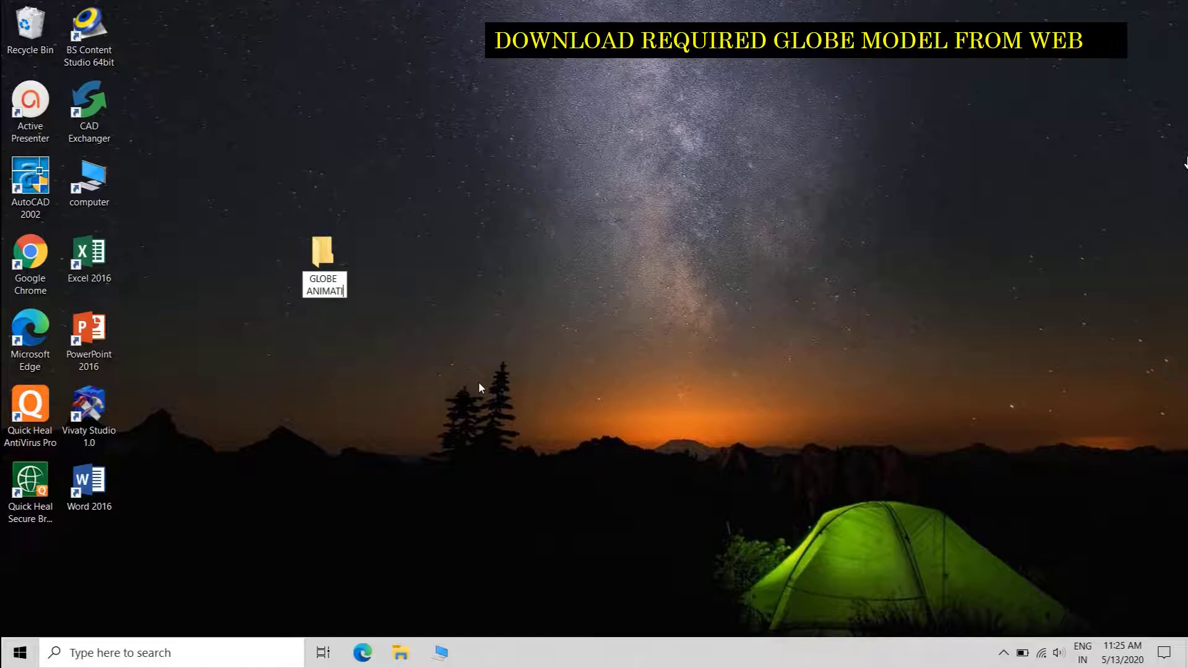
type("ON")
key("Return")
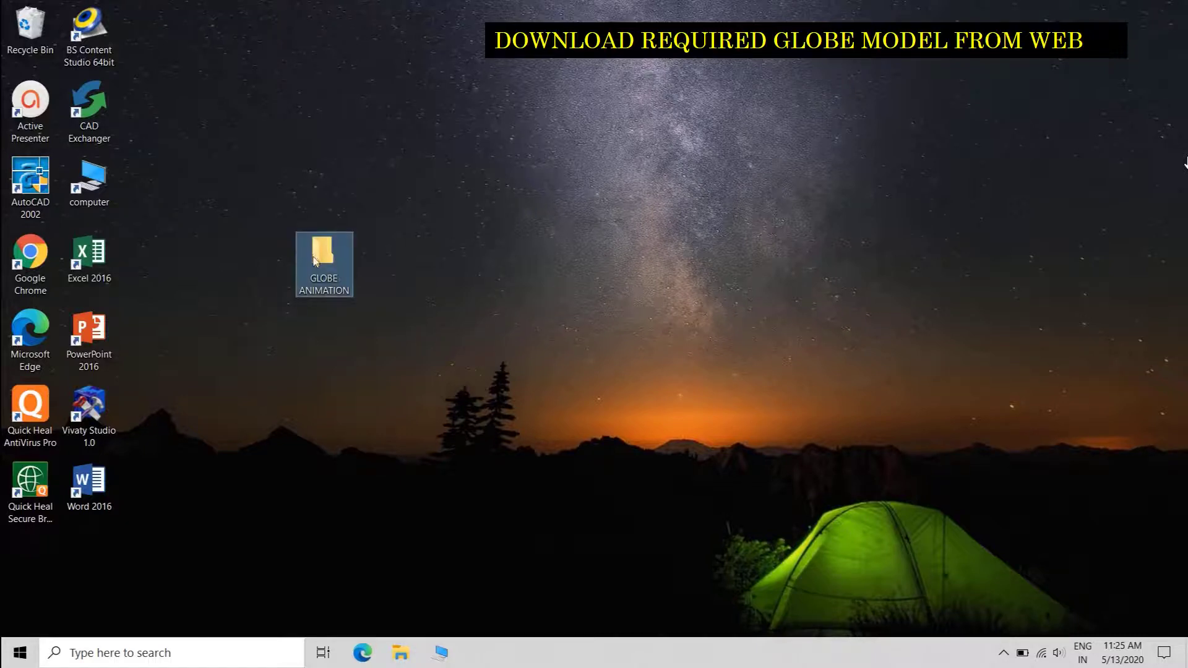
Step: Paste the downloaded zip into GLOBE ANIMATION and rename it GLOBE.zip
double_click(324, 261)
right_click(361, 238)
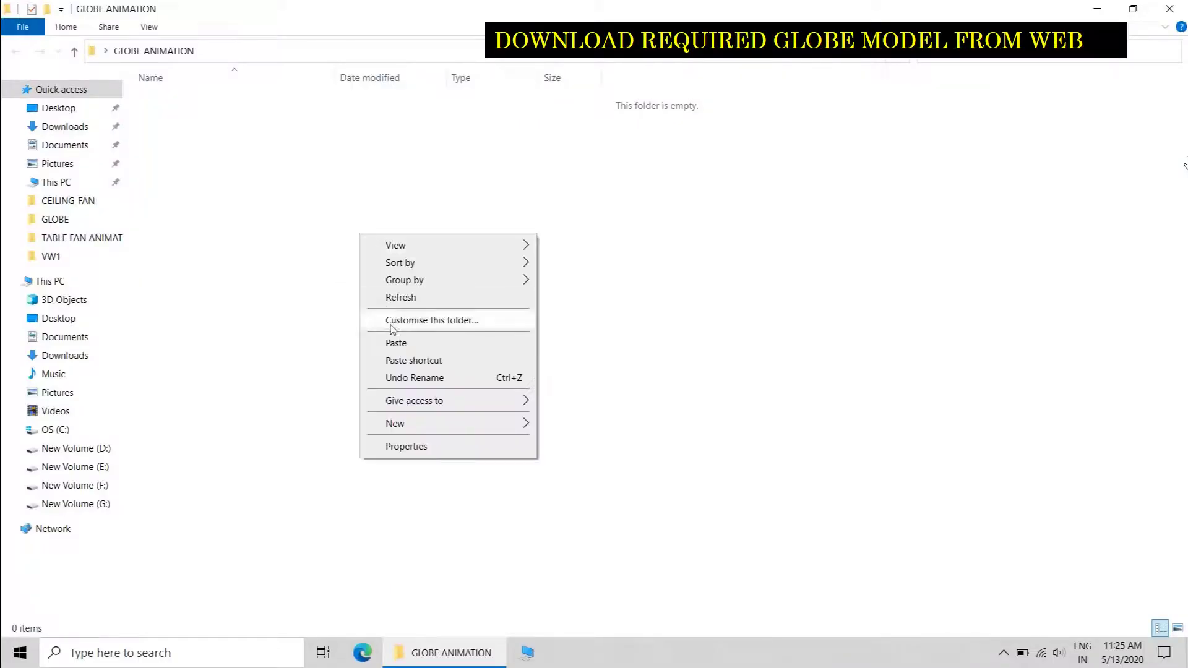
left_click(390, 342)
left_click(393, 354)
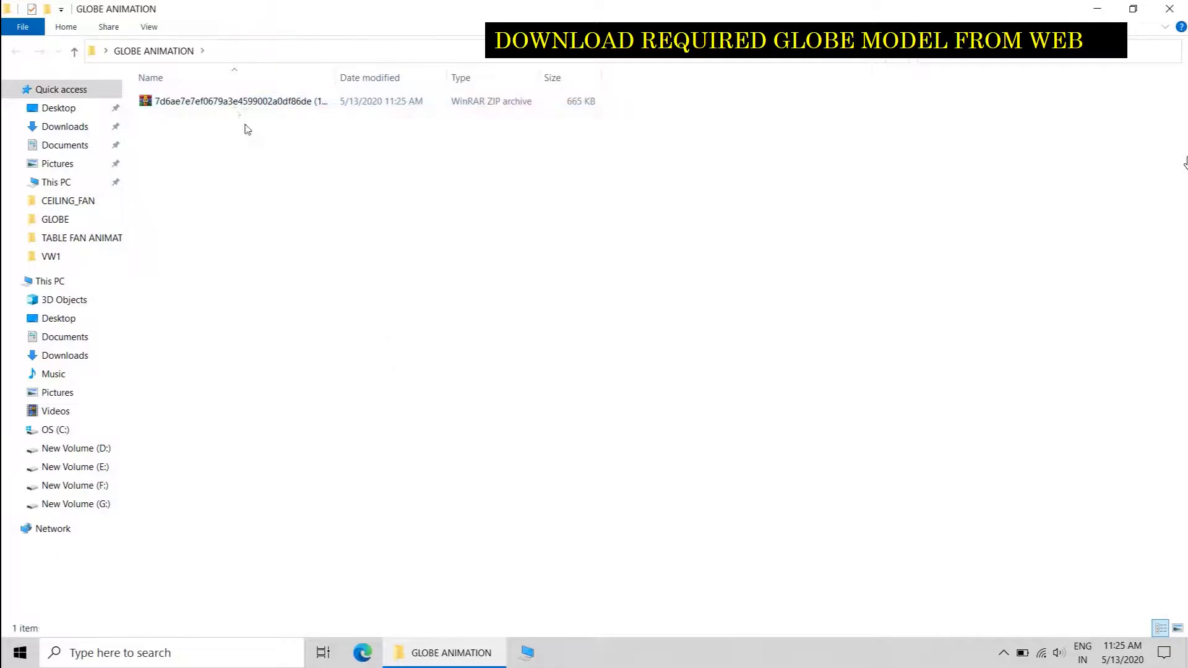
left_click(234, 109)
right_click(231, 105)
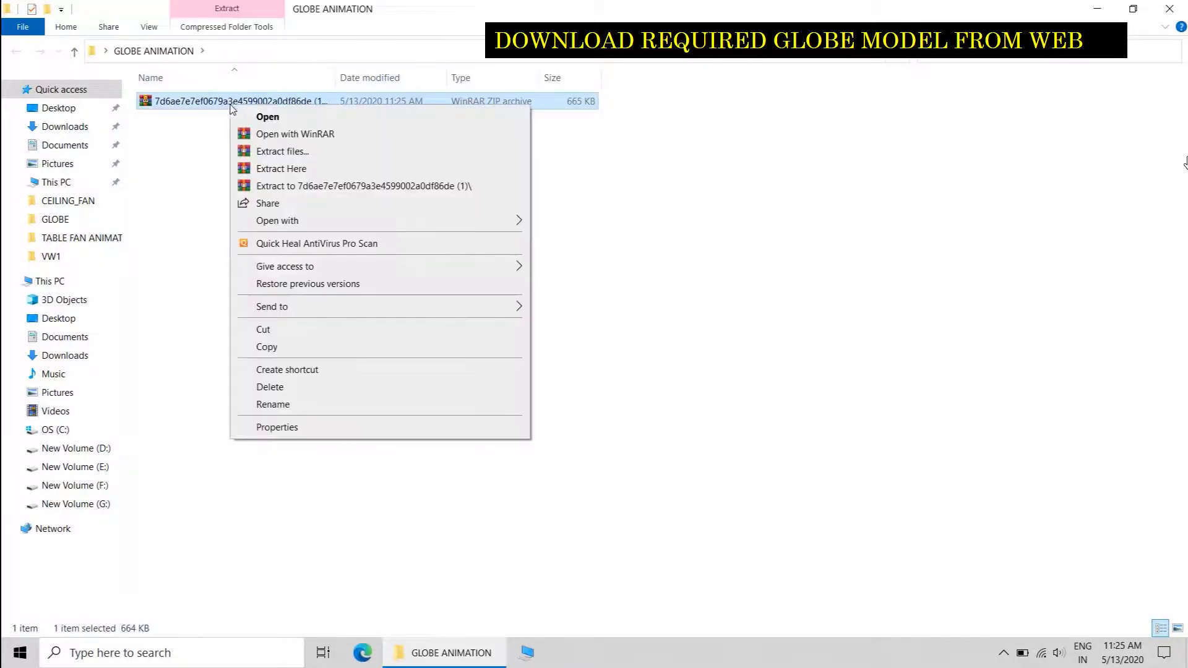
left_click(273, 404)
type("G")
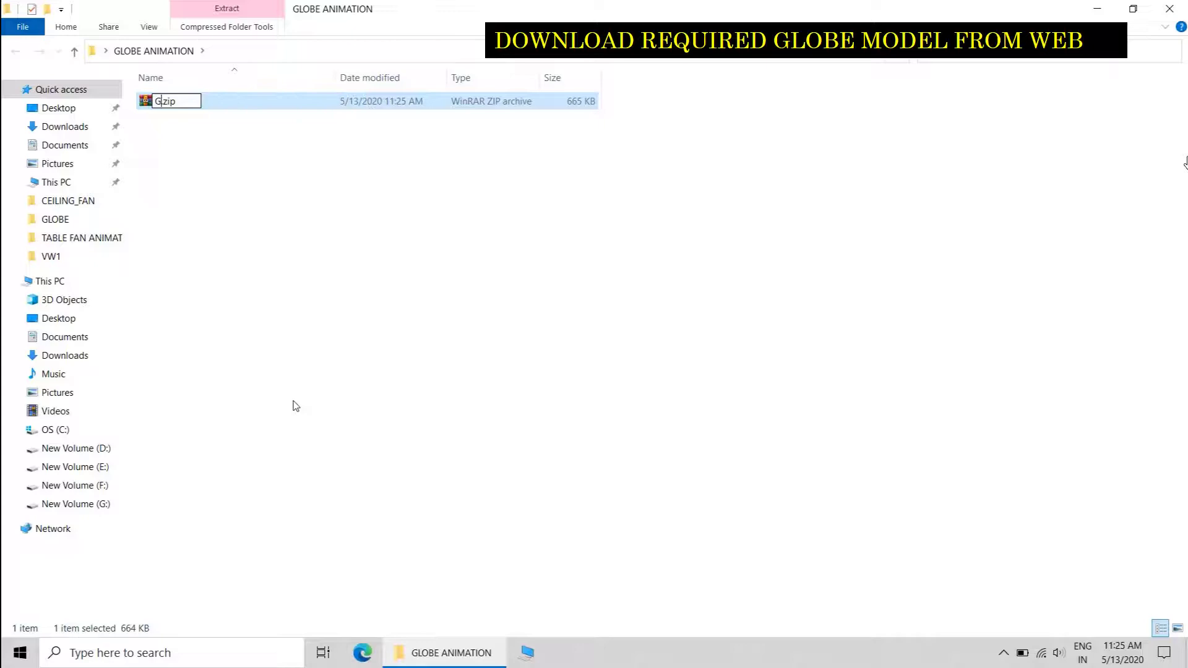
type("LOBE")
left_click(341, 234)
Step: Extract GLOBE.zip into a GLOBE folder and open it
left_click(169, 107)
right_click(169, 109)
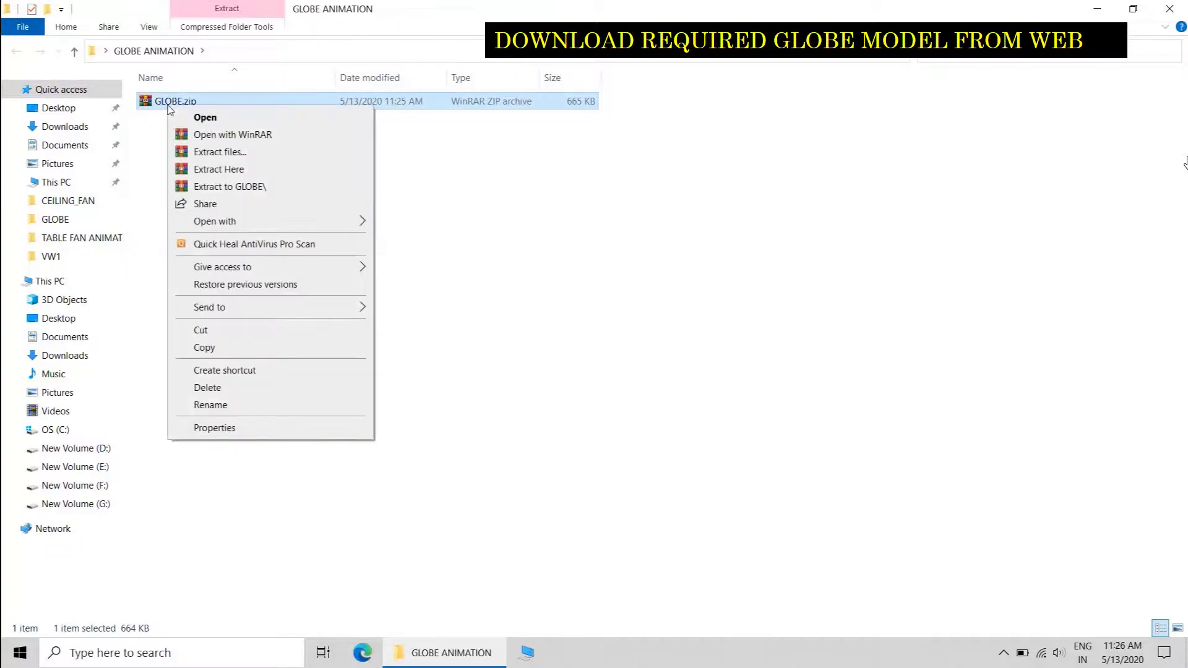
left_click(237, 188)
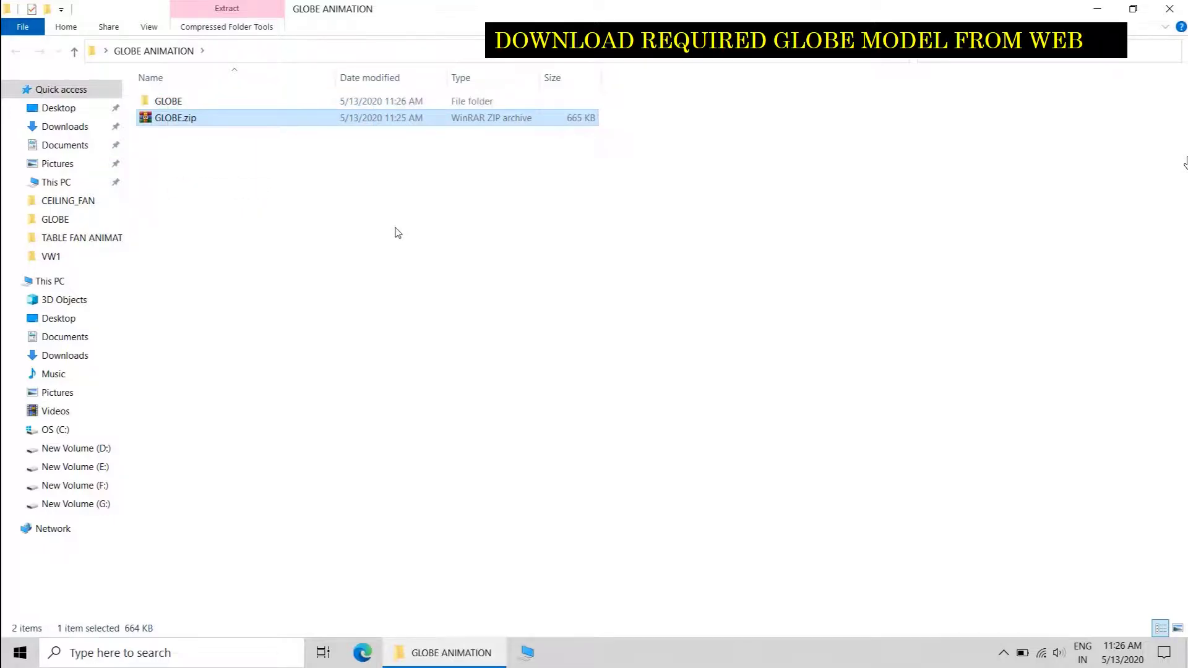
double_click(186, 102)
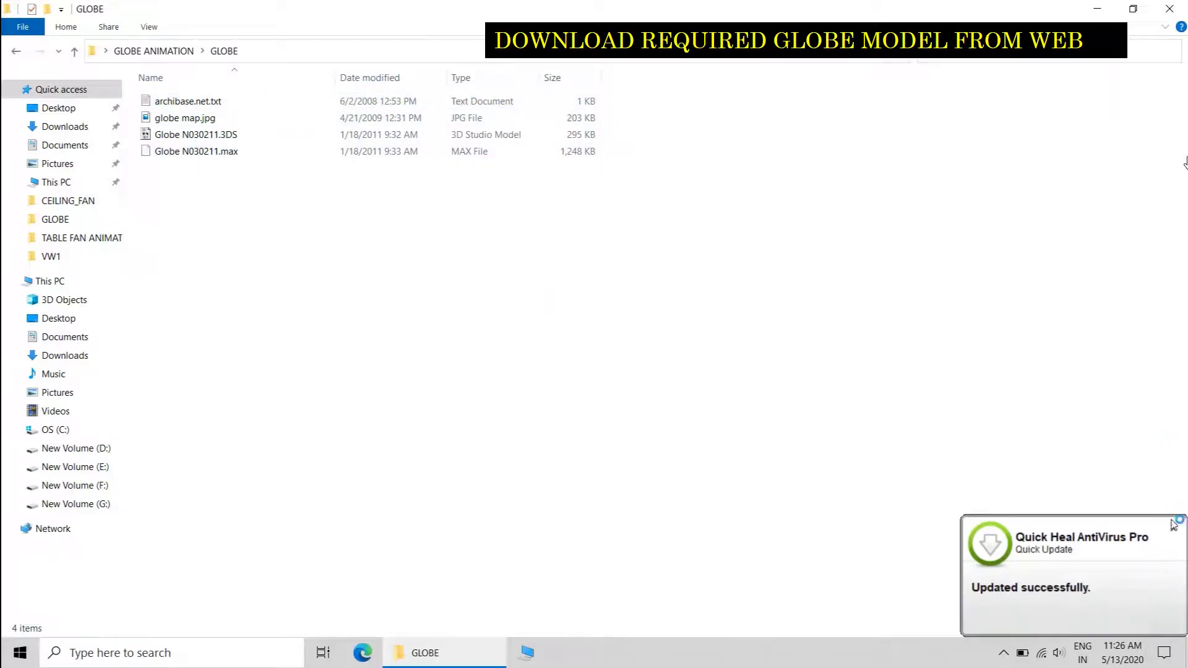
Step: Shrink the GLOBE folder window and move it to the upper right
left_click(1134, 9)
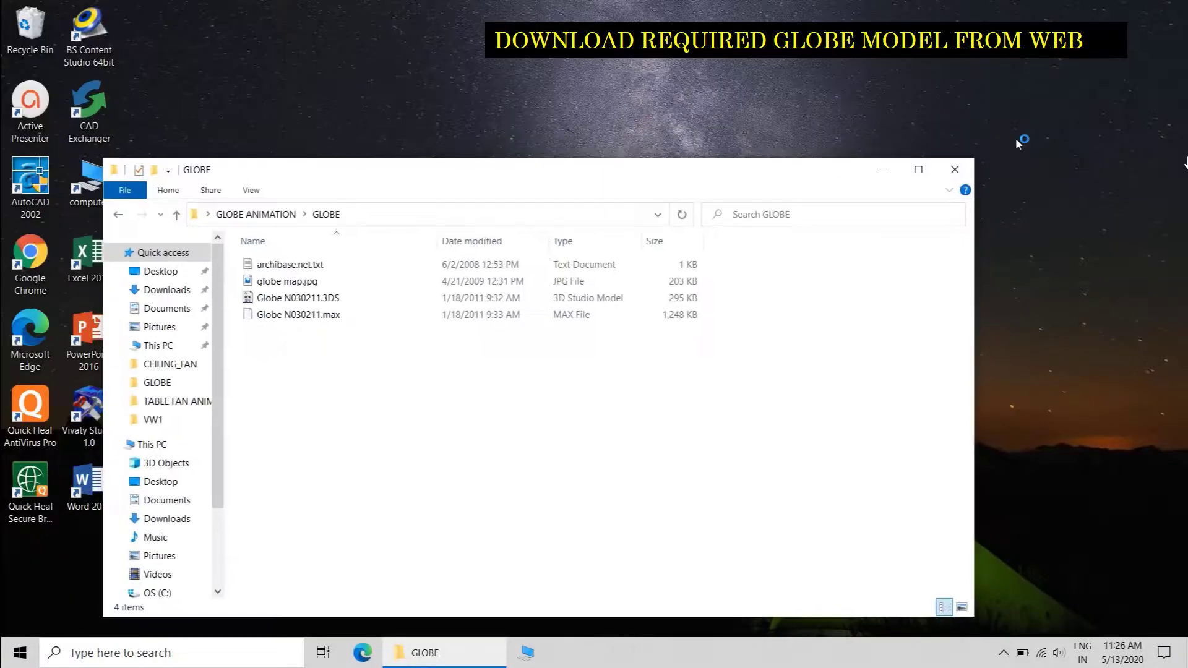
left_click_drag(482, 192, 948, 20)
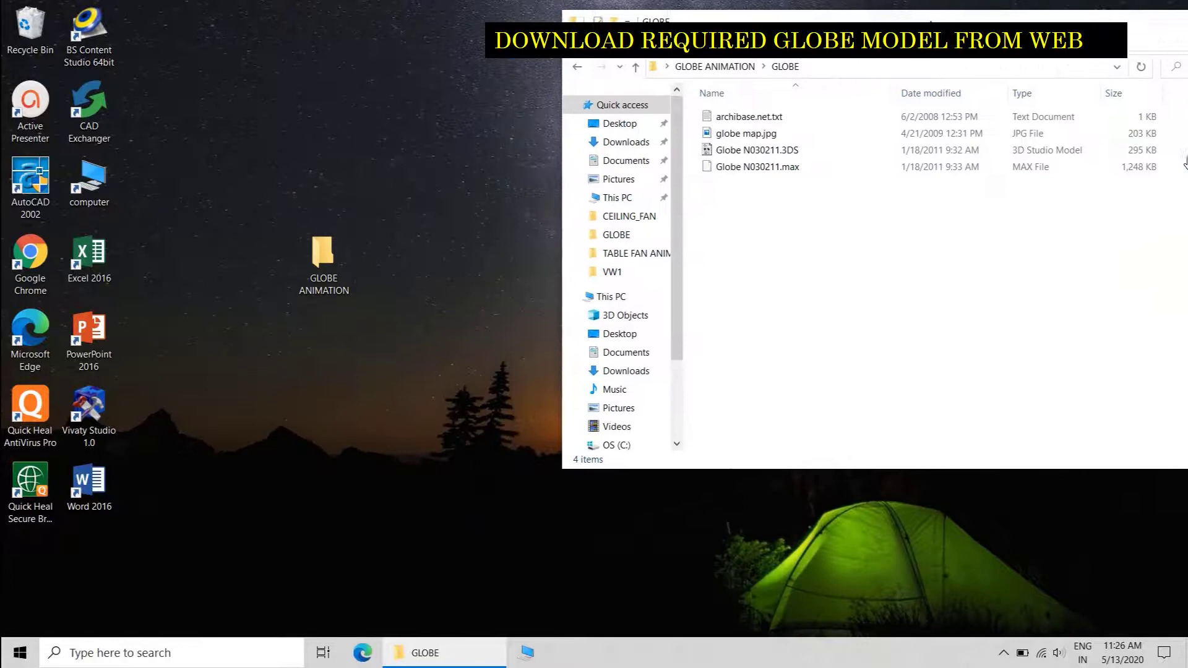
left_click(323, 260)
left_click(362, 176)
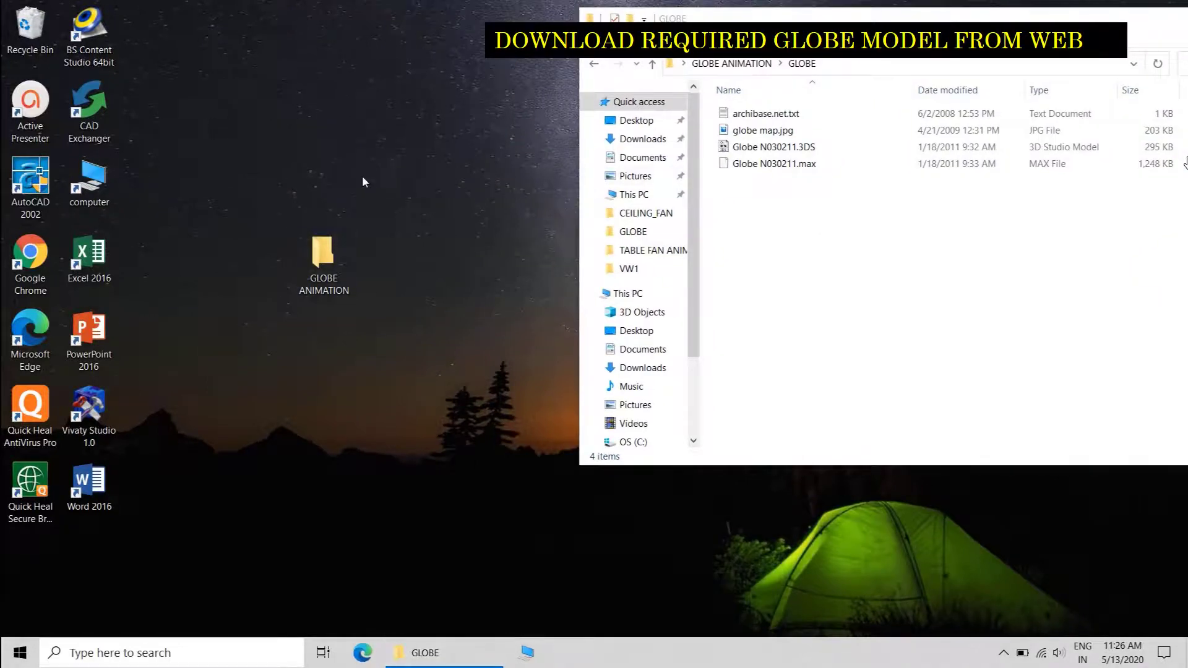
Step: Launch CAD Exchanger and load Globe N030211.3DS into it from the GLOBE folder
double_click(93, 117)
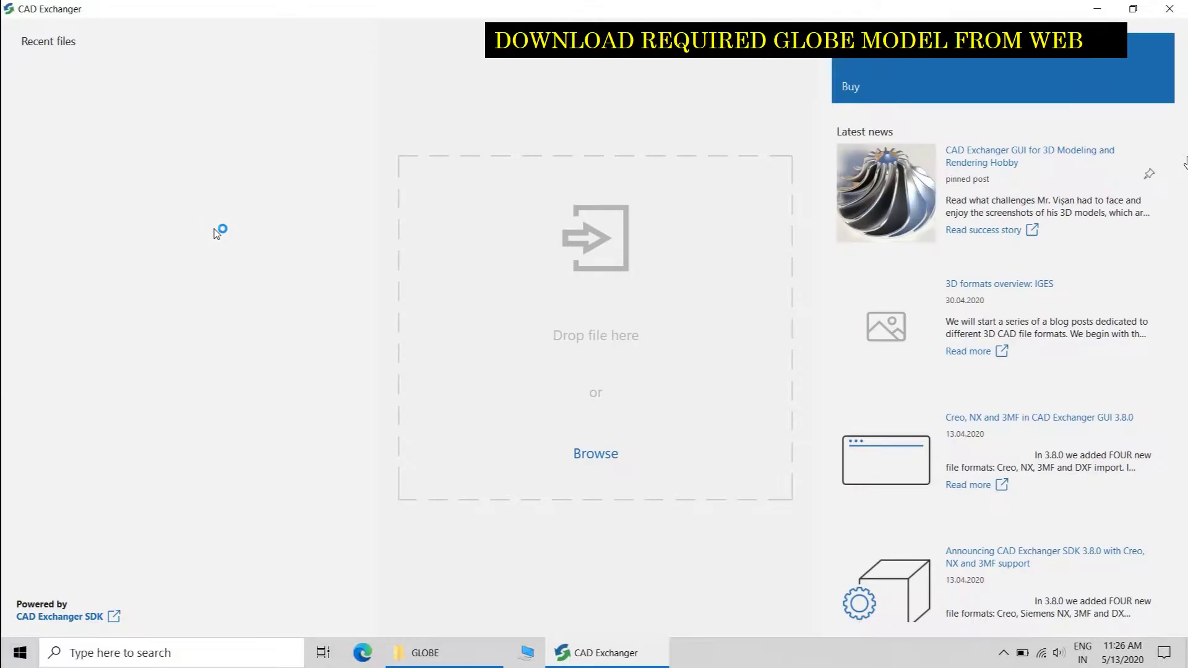
left_click(1135, 8)
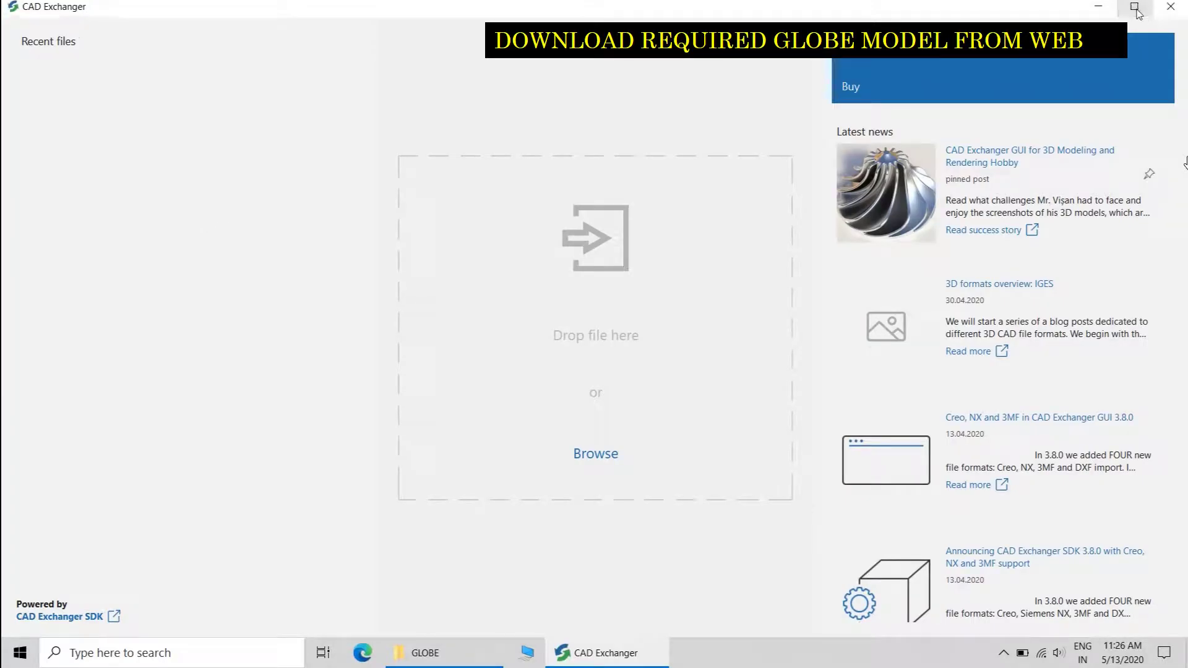
left_click(1135, 8)
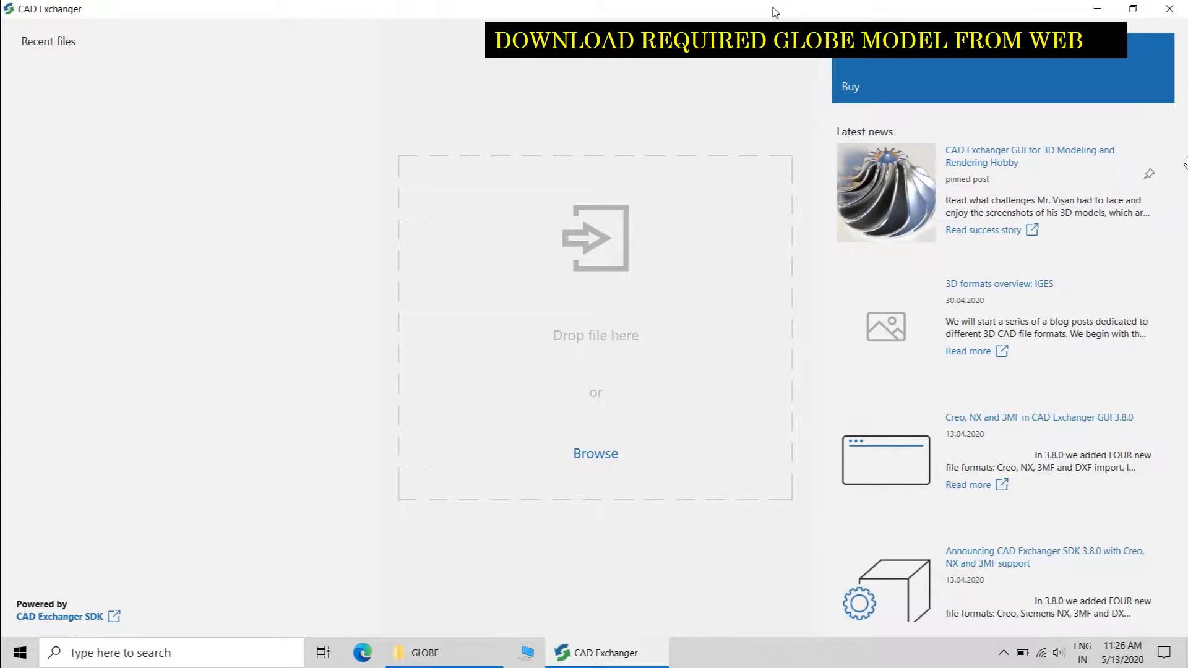
left_click_drag(774, 12, 891, 178)
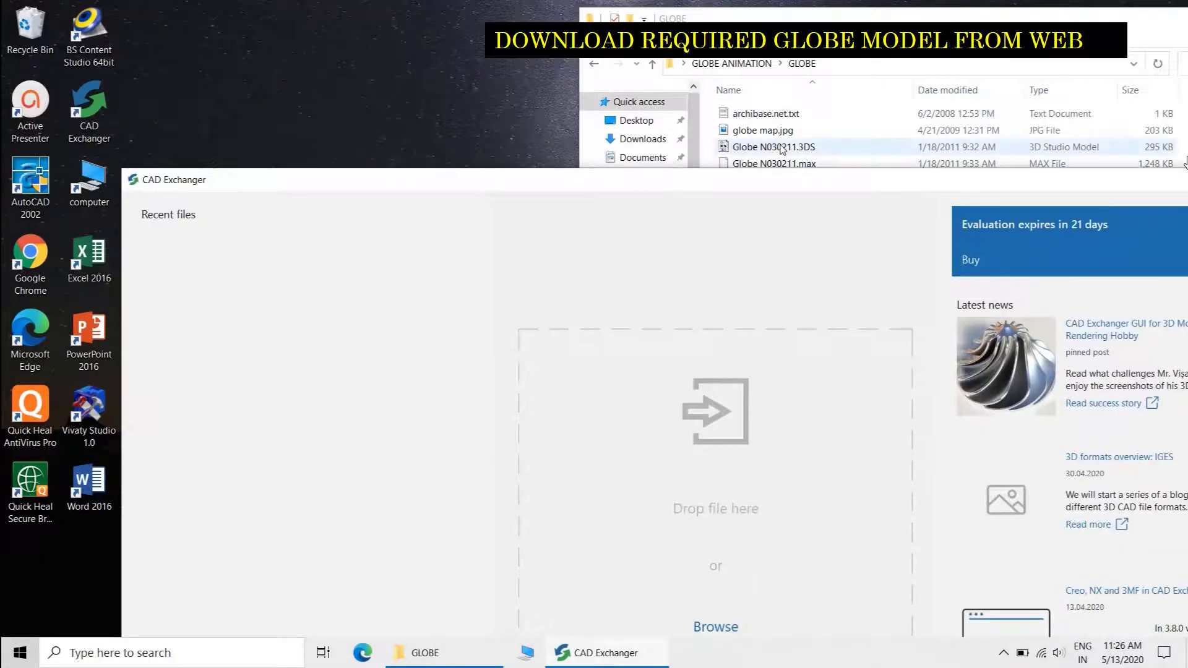
left_click_drag(782, 150, 703, 458)
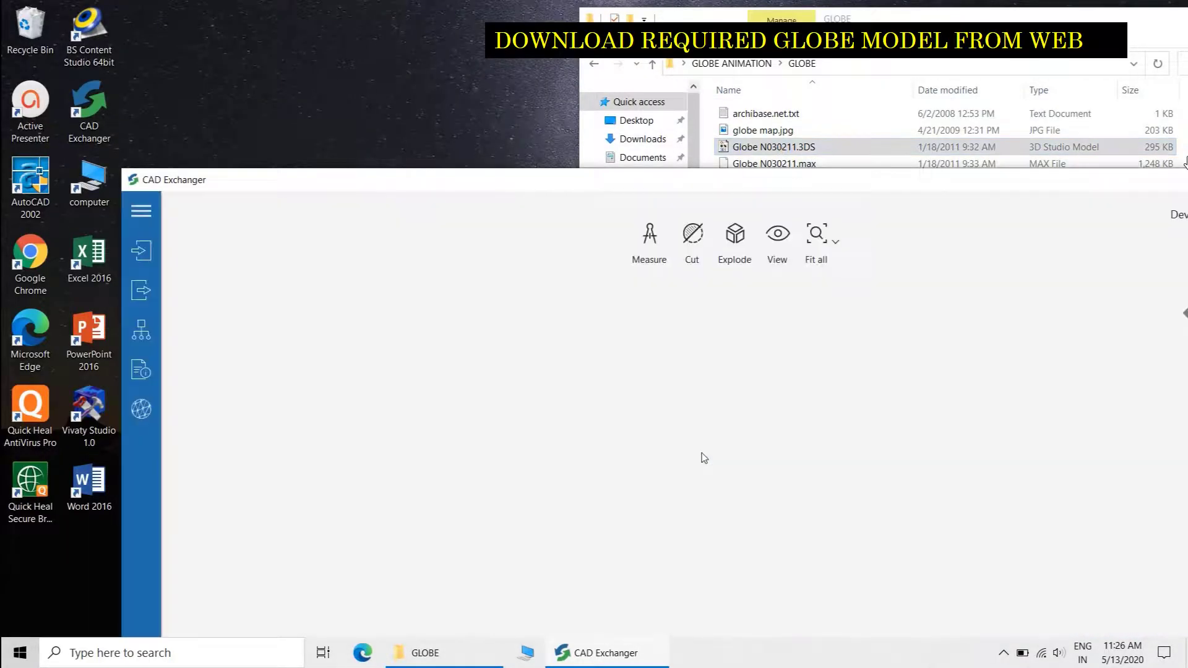
left_click_drag(836, 180, 738, 6)
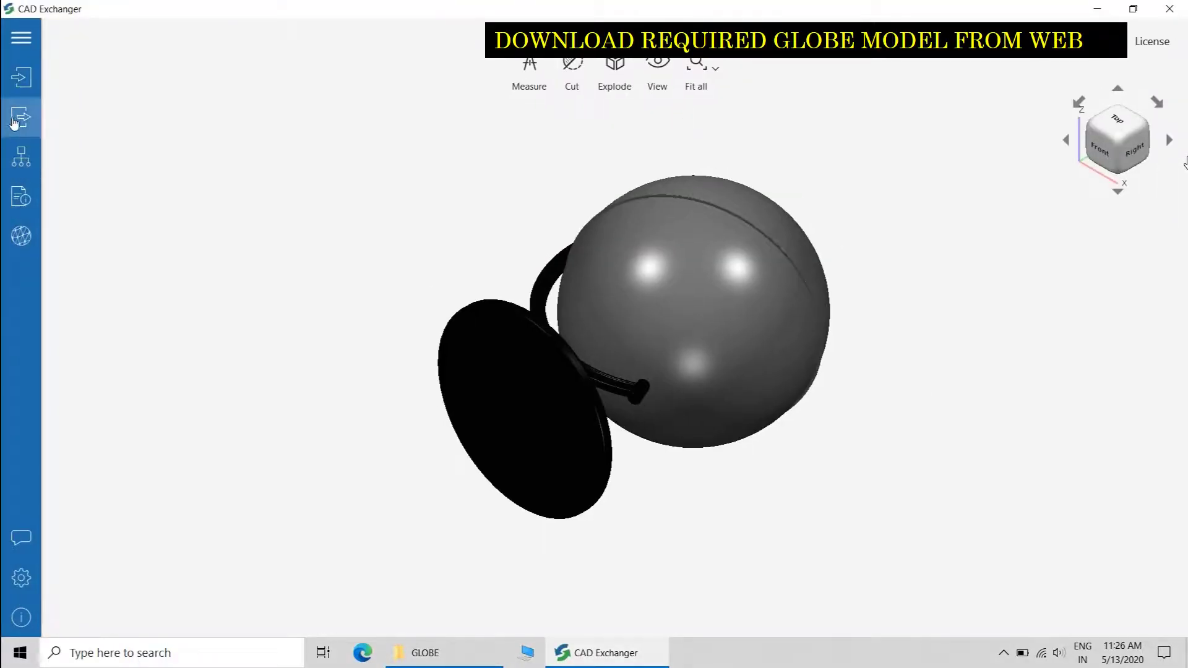
Step: Export the model as VRML (*.wrl) into Desktop > GLOBE ANIMATION > GLOBE
left_click(19, 119)
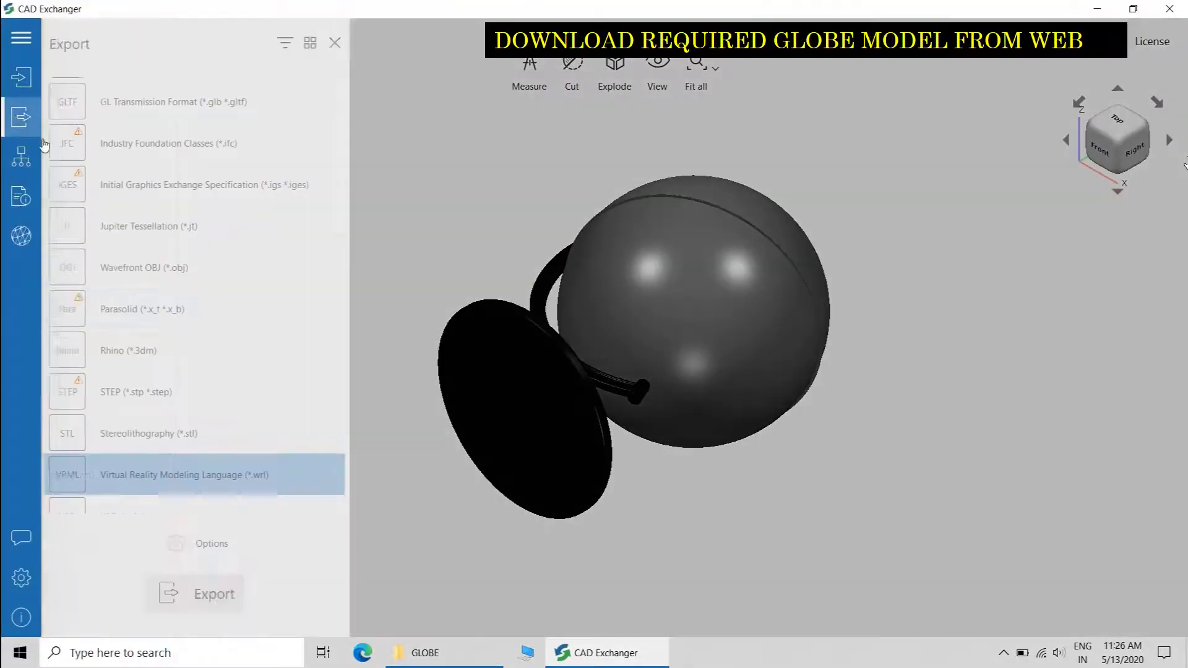
left_click(220, 591)
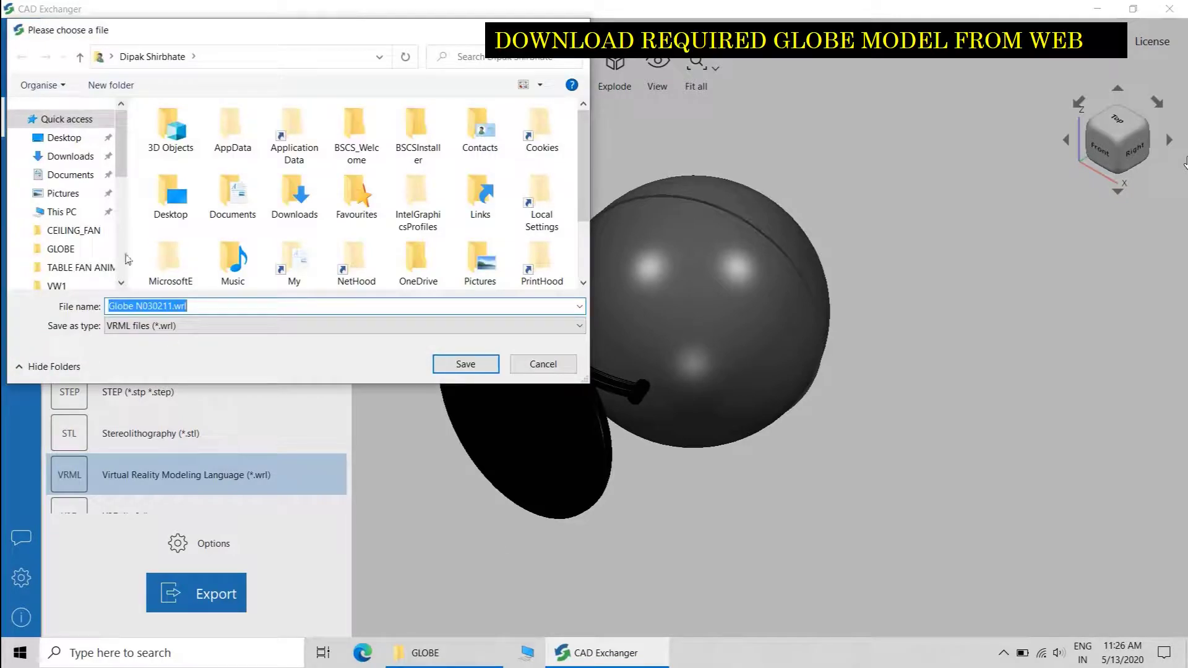
left_click(65, 138)
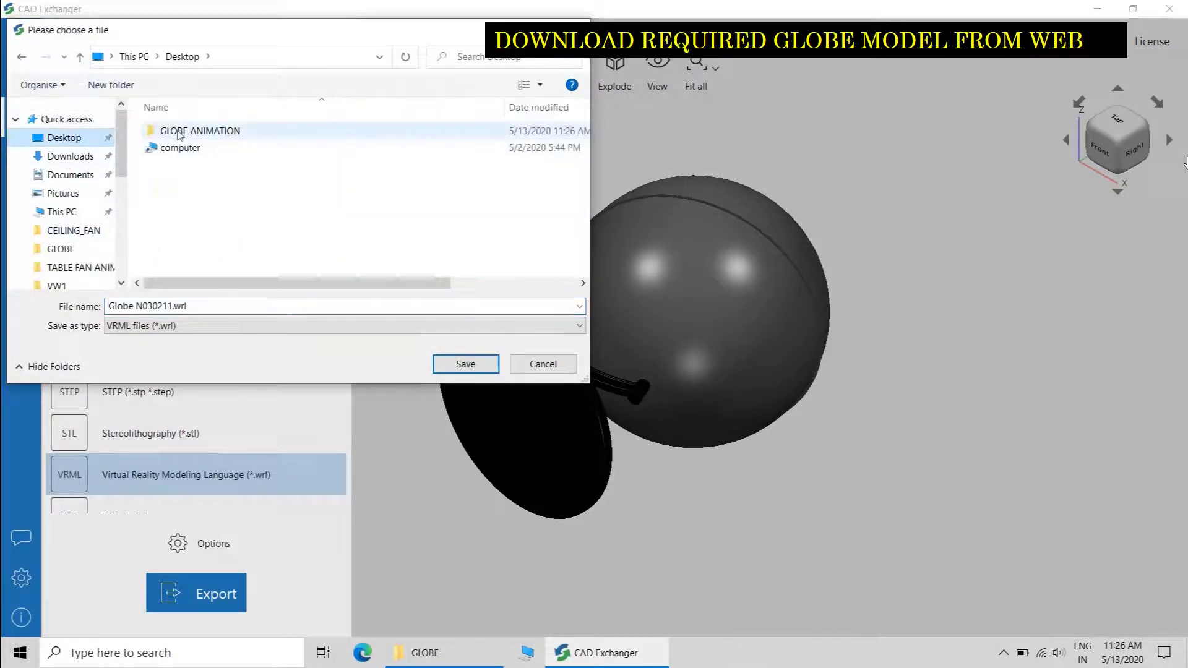
double_click(179, 131)
double_click(164, 131)
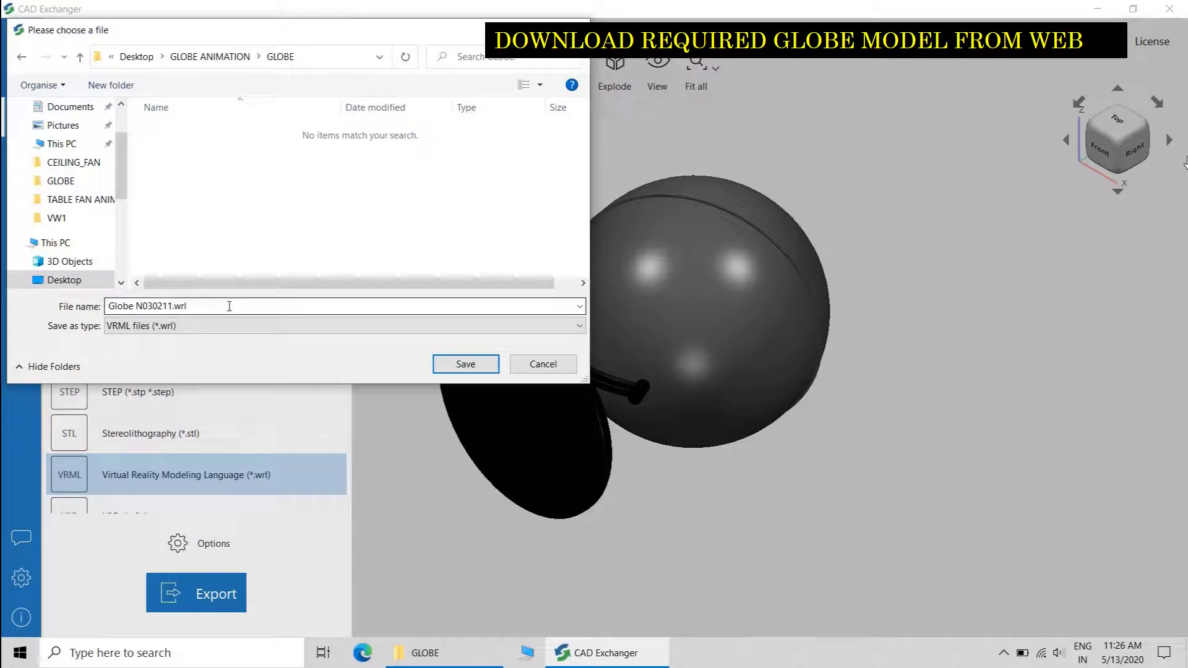
left_click(468, 364)
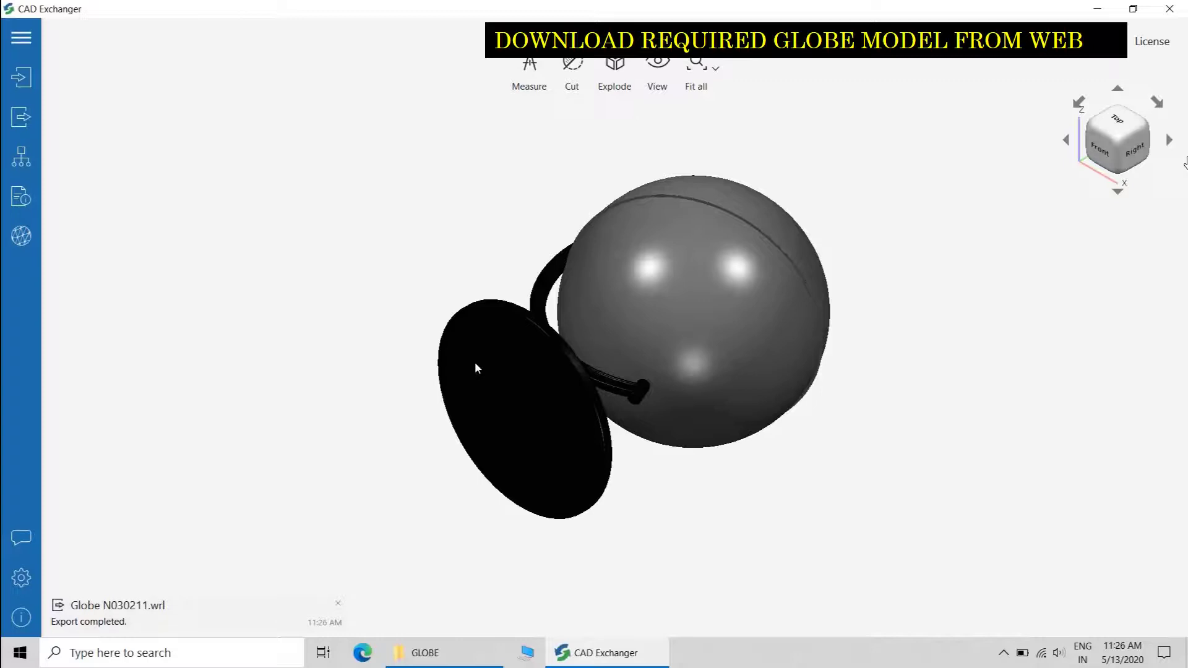
Step: Close CAD Exchanger and preview Globe N030211.wrl in the BS Contact viewer, then close it
left_click(1172, 9)
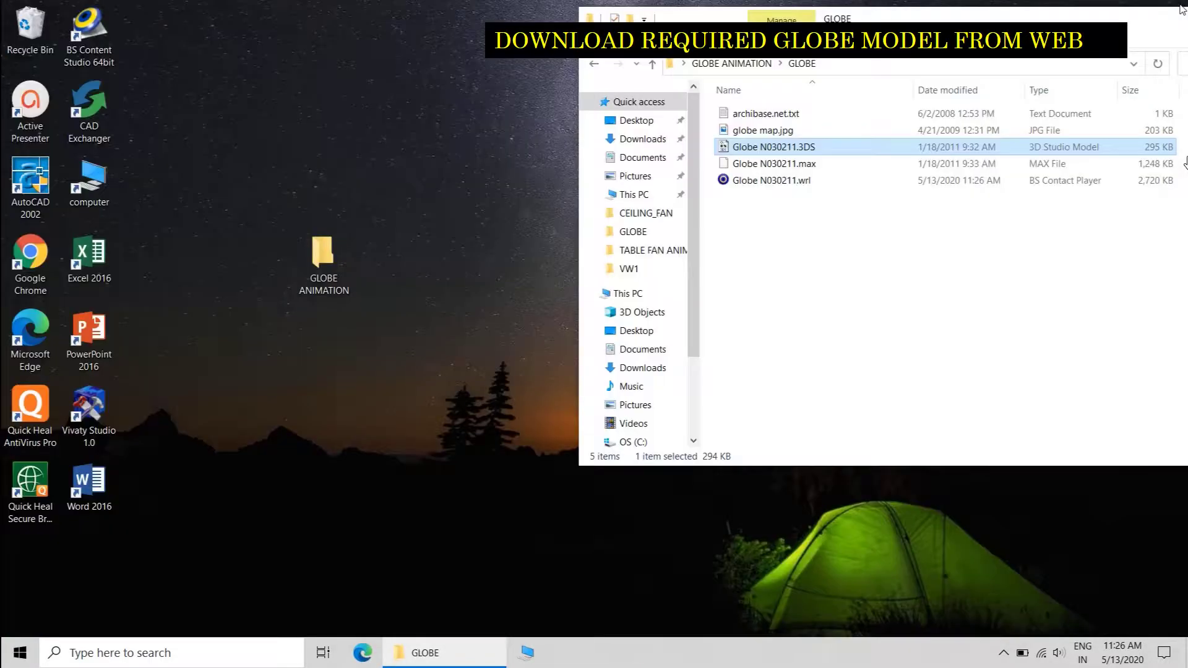
double_click(764, 180)
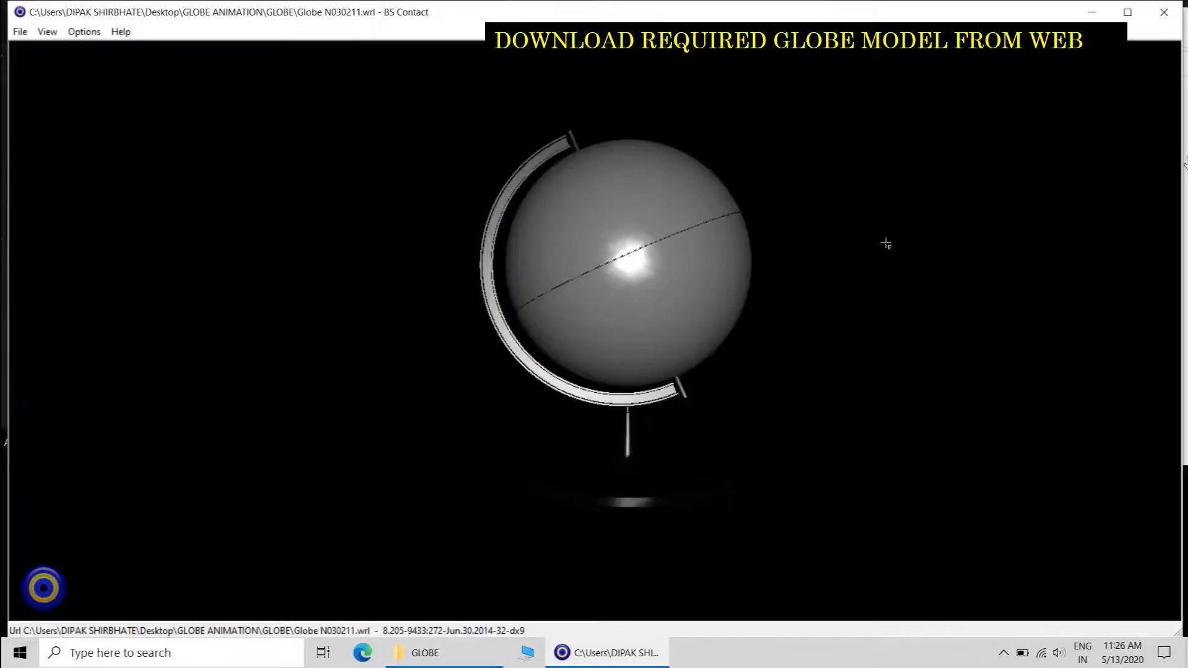
mouse_move(886, 247)
left_mouse_down()
mouse_move(616, 217)
mouse_move(880, 256)
mouse_move(750, 149)
left_mouse_up()
left_click(1167, 14)
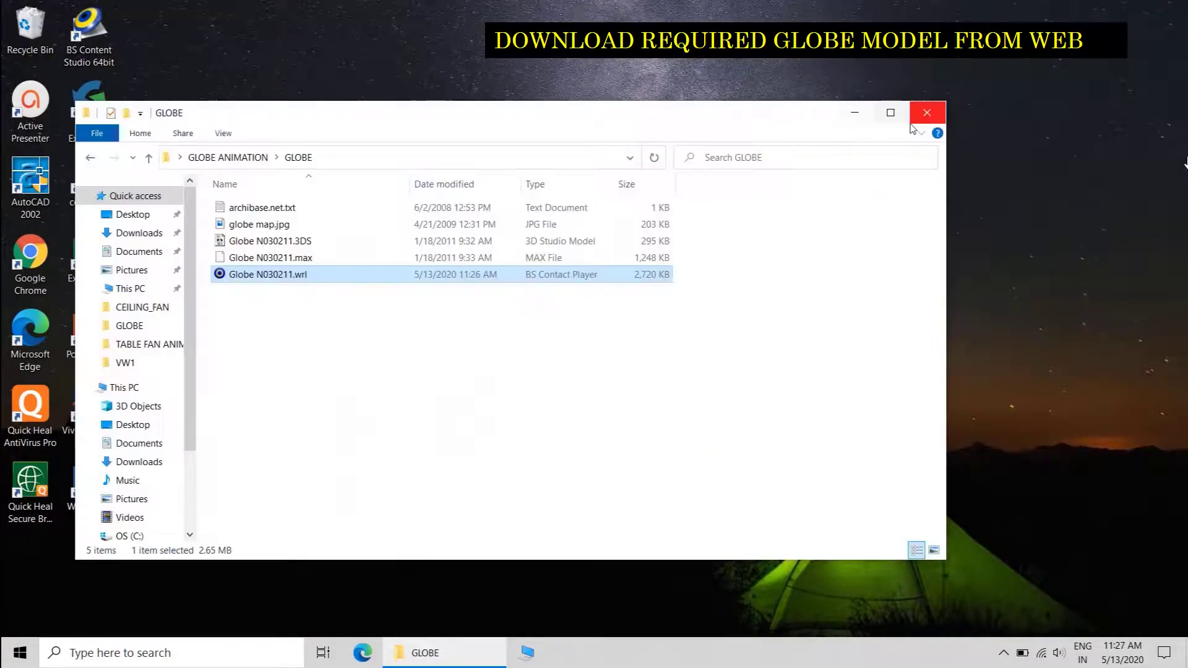
Step: Close the GLOBE folder window, leaving the desktop showing
left_click(926, 111)
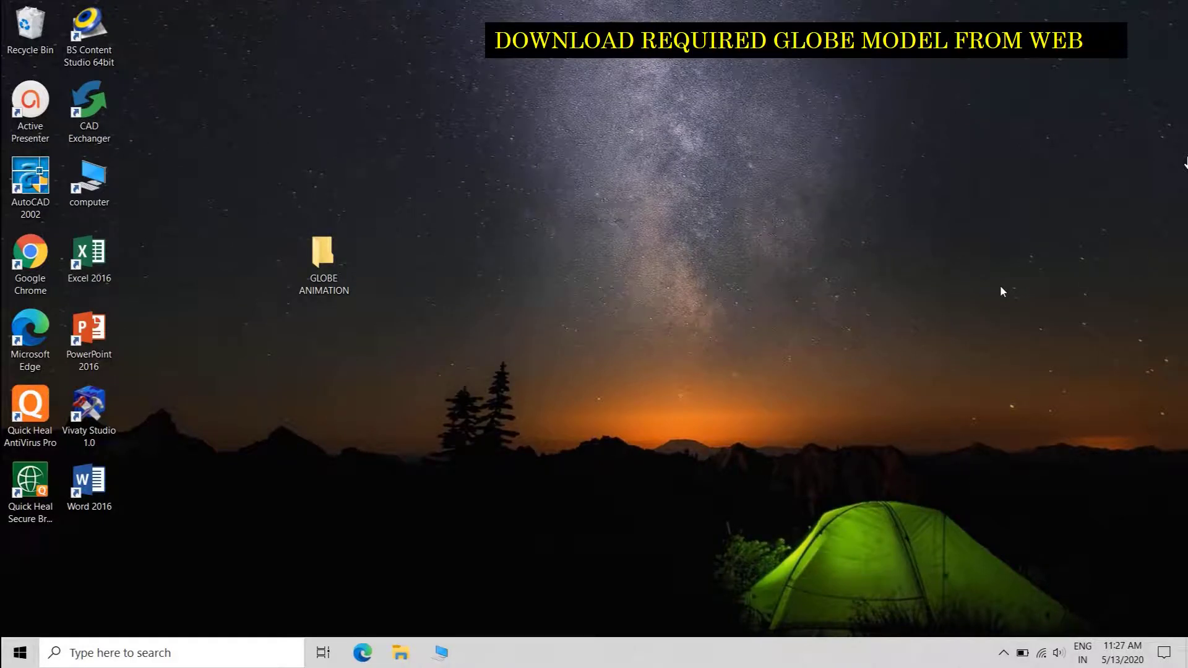
left_click(1004, 655)
left_click(1003, 620)
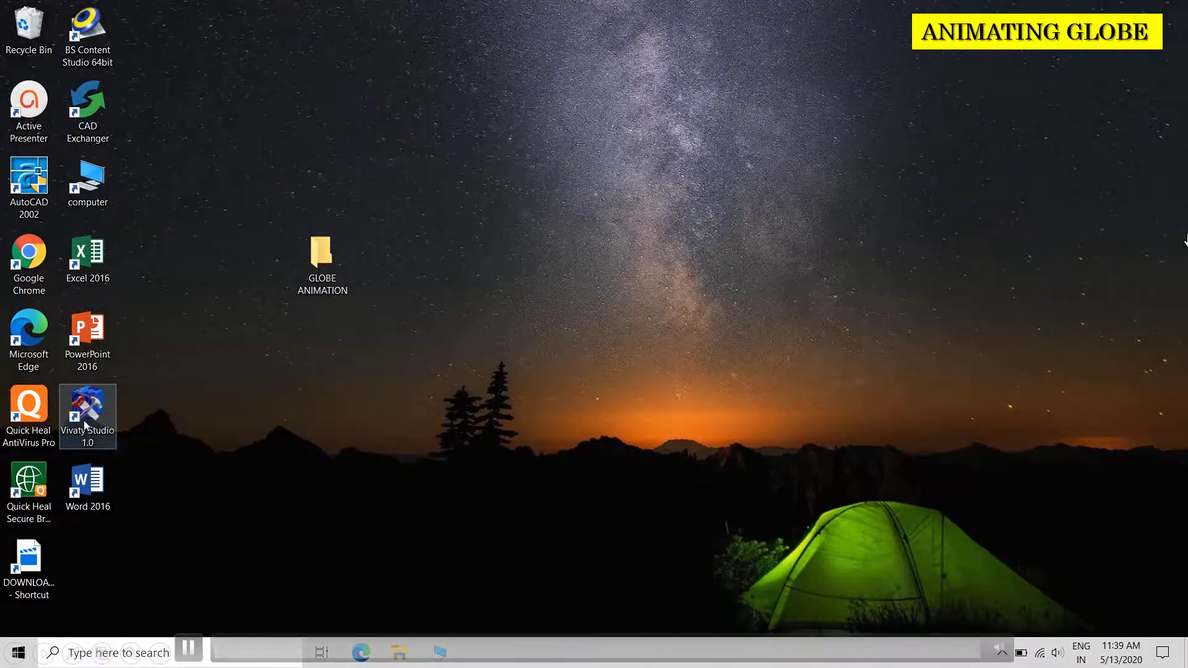
Step: Launch Vivaty Studio, stop the intro demo, and close the Tip of the Day
double_click(83, 420)
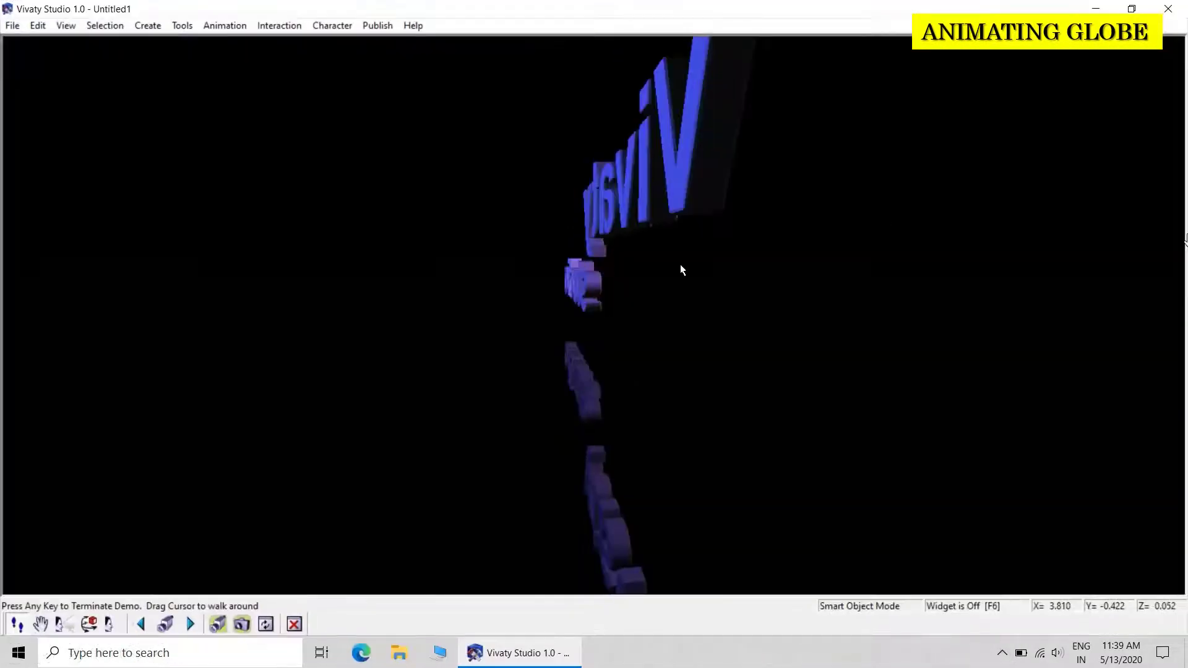
left_click(295, 626)
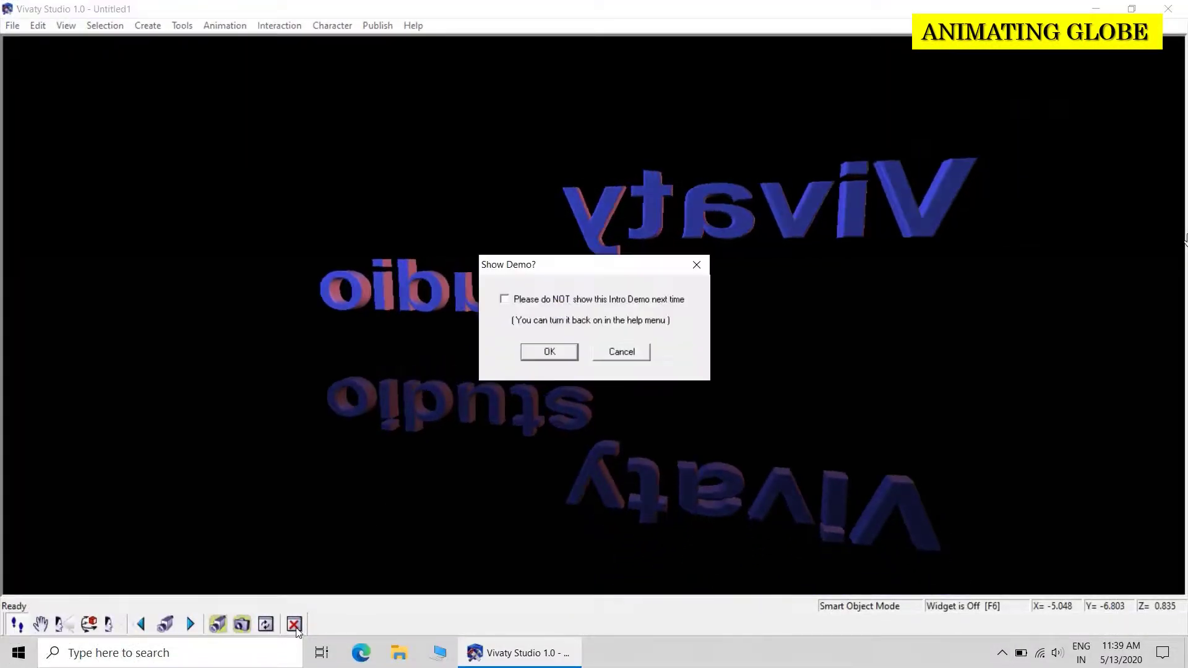
left_click(556, 354)
left_click(686, 416)
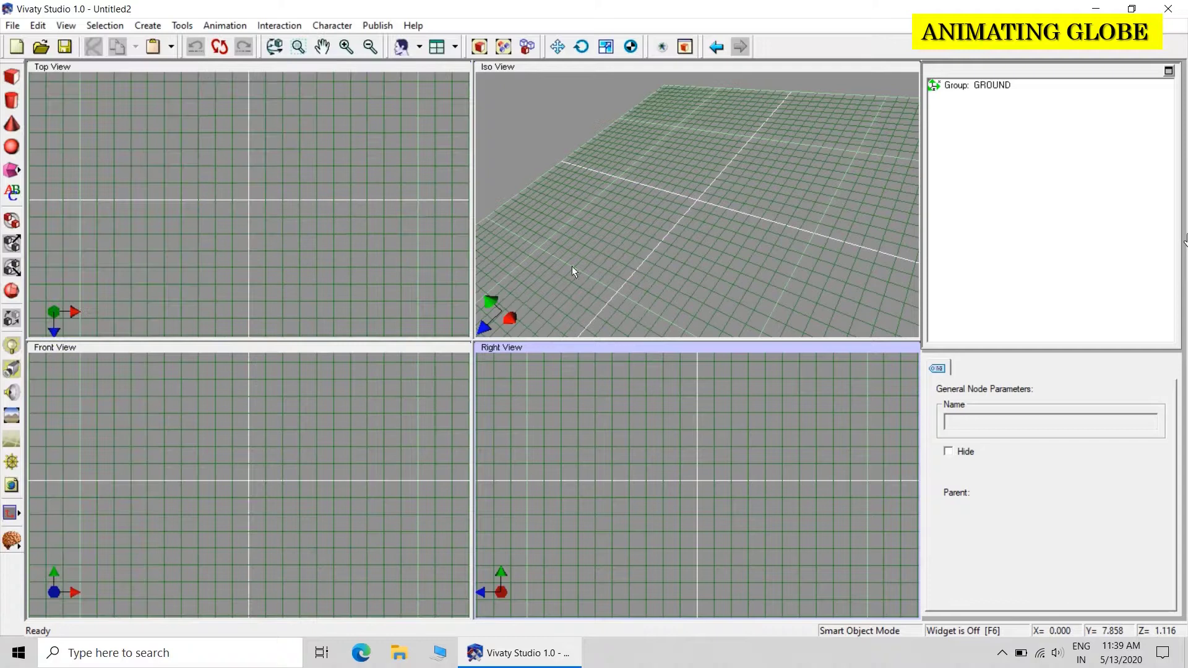
Step: Import Globe N030211.wrl into the scene via Import X3D or VRML
left_click(13, 25)
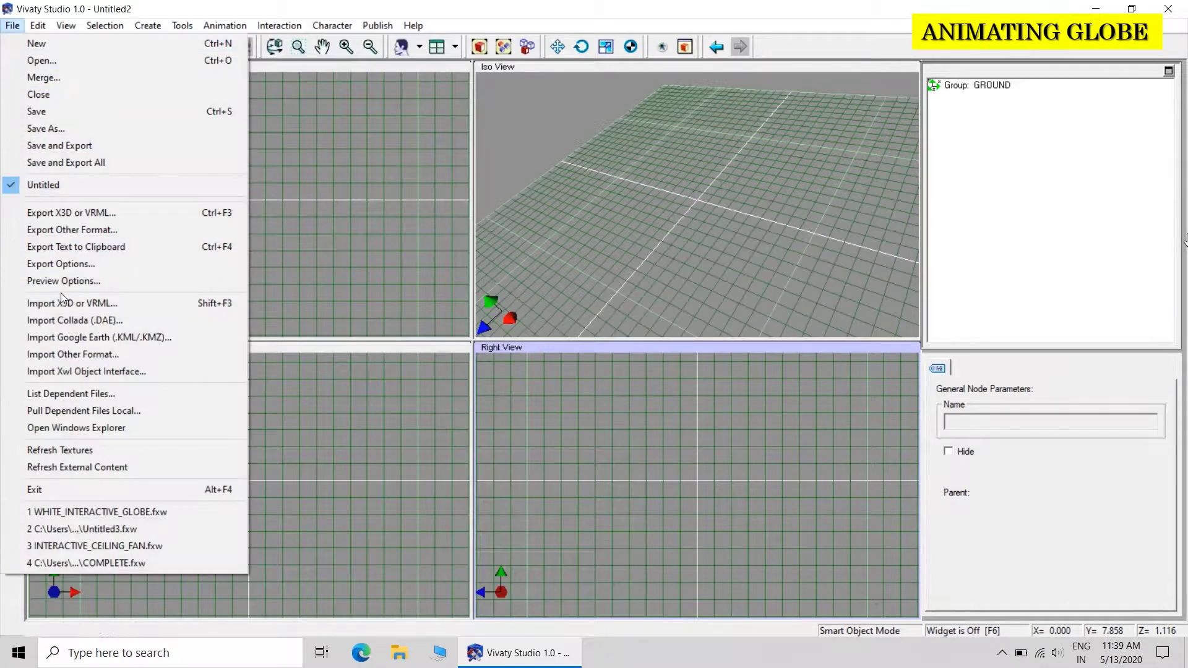
left_click(71, 303)
left_click(473, 228)
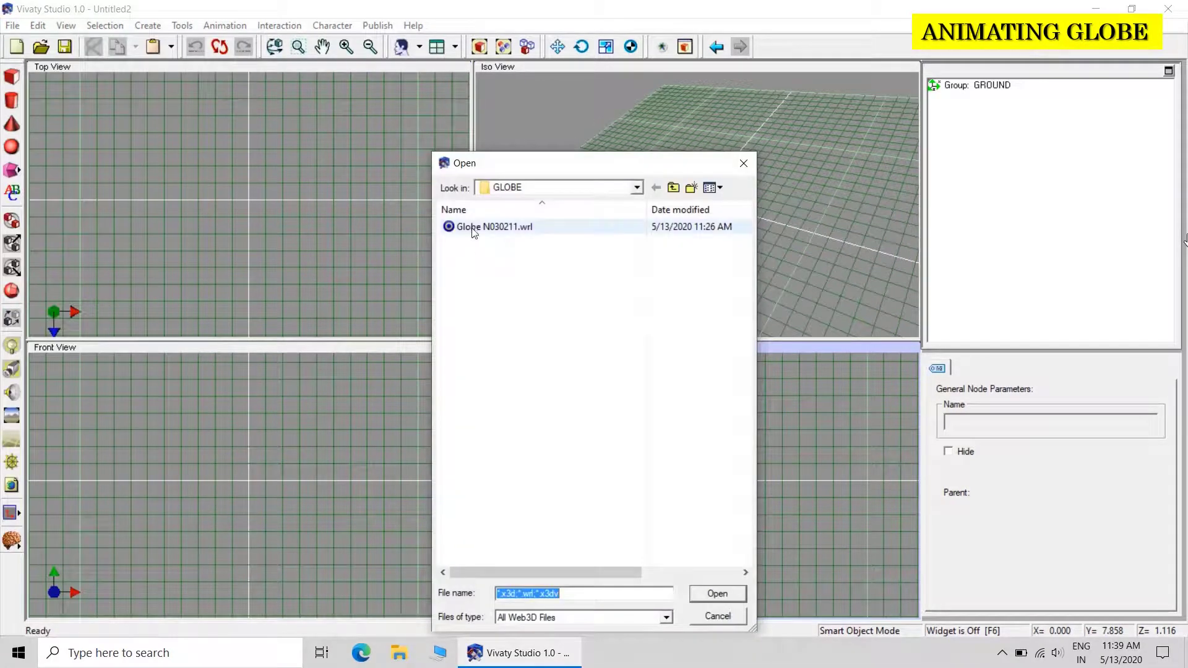
left_click(716, 595)
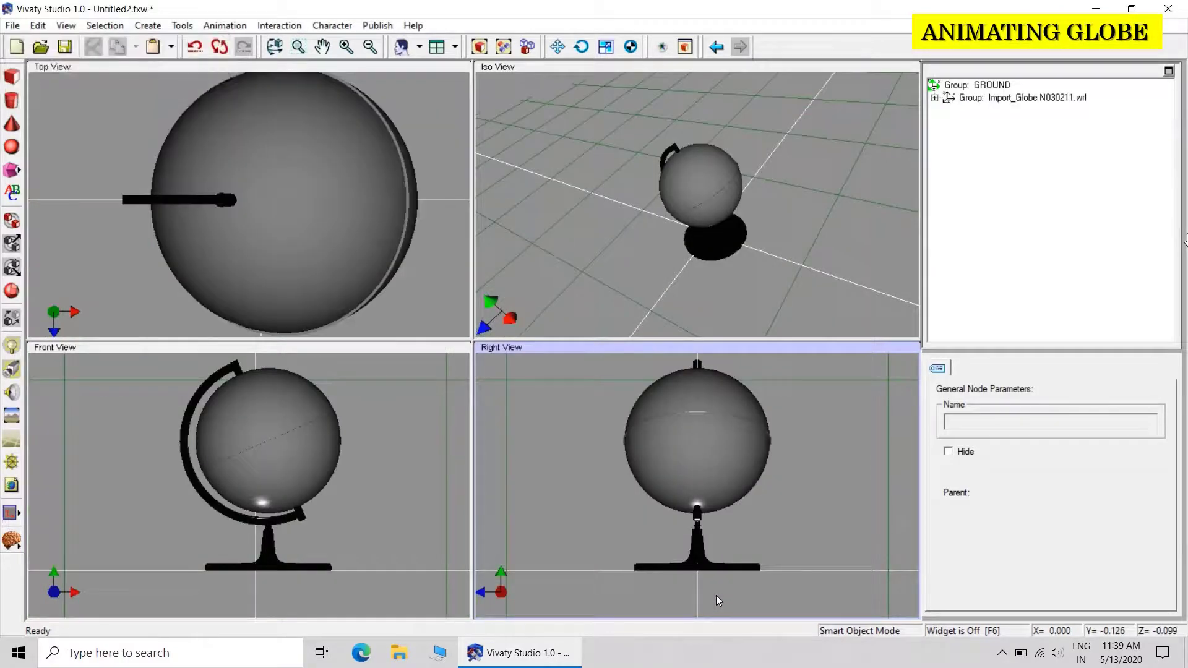
Step: Save the project as Untitled2.fxw, replacing the existing file
left_click(13, 26)
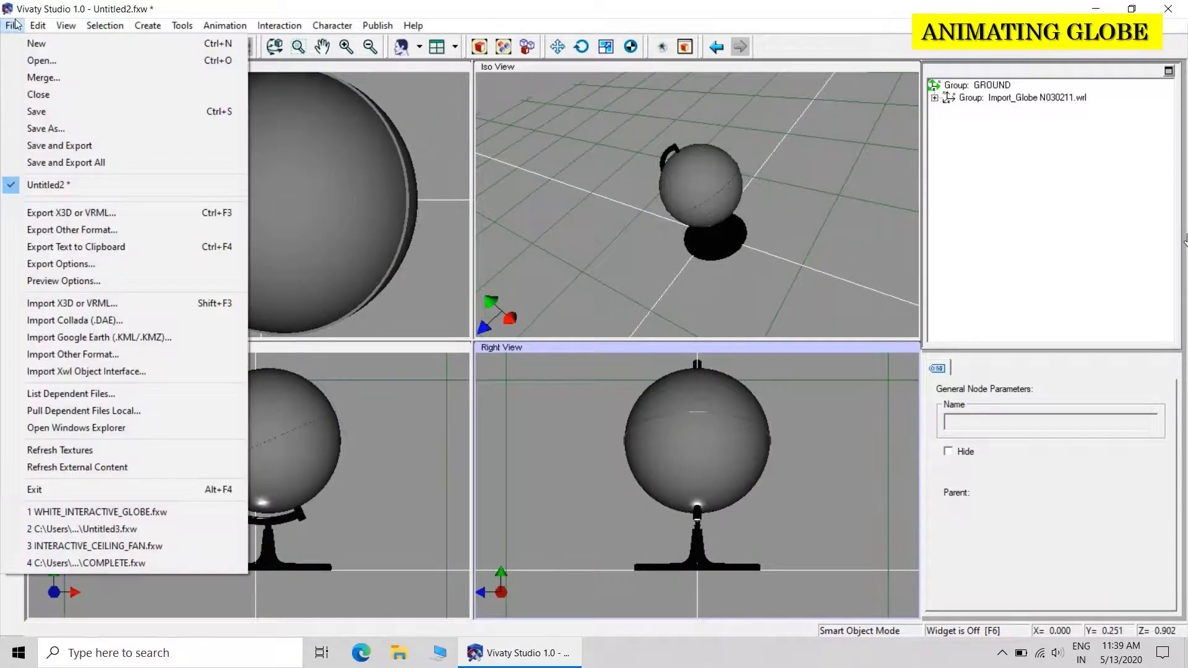
left_click(46, 130)
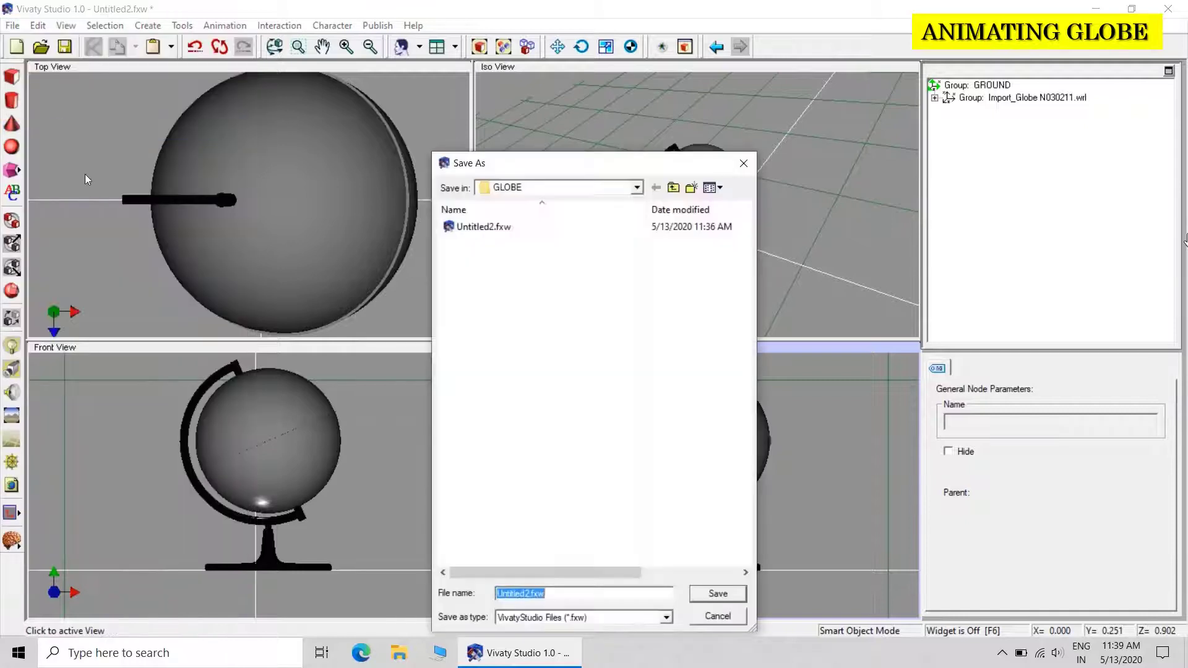
left_click(712, 595)
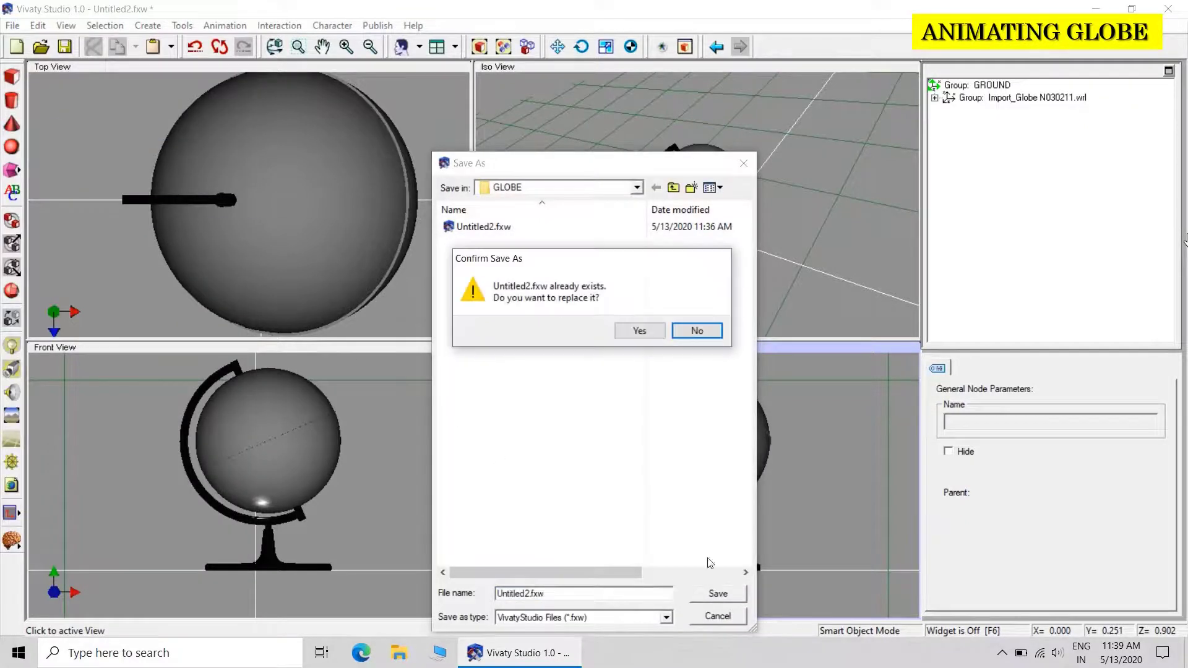
left_click(641, 332)
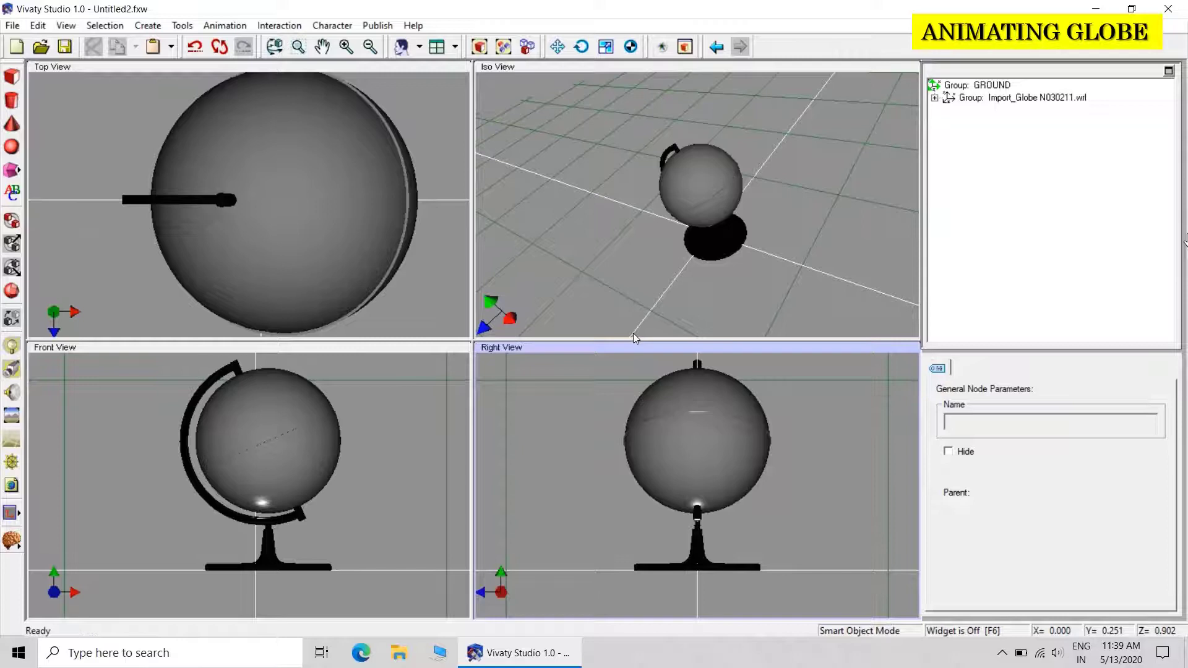
Step: Expand the globe's scene tree and make the Circle01_1 material white
left_click(934, 98)
left_click(949, 110)
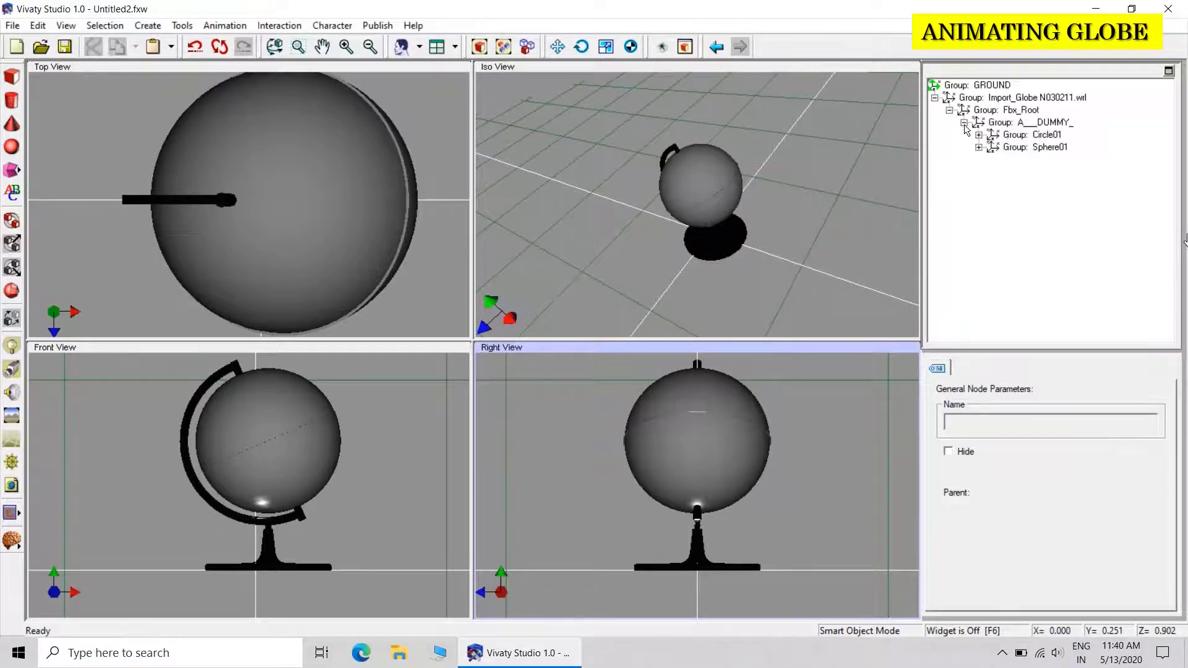
left_click(978, 135)
left_click(979, 159)
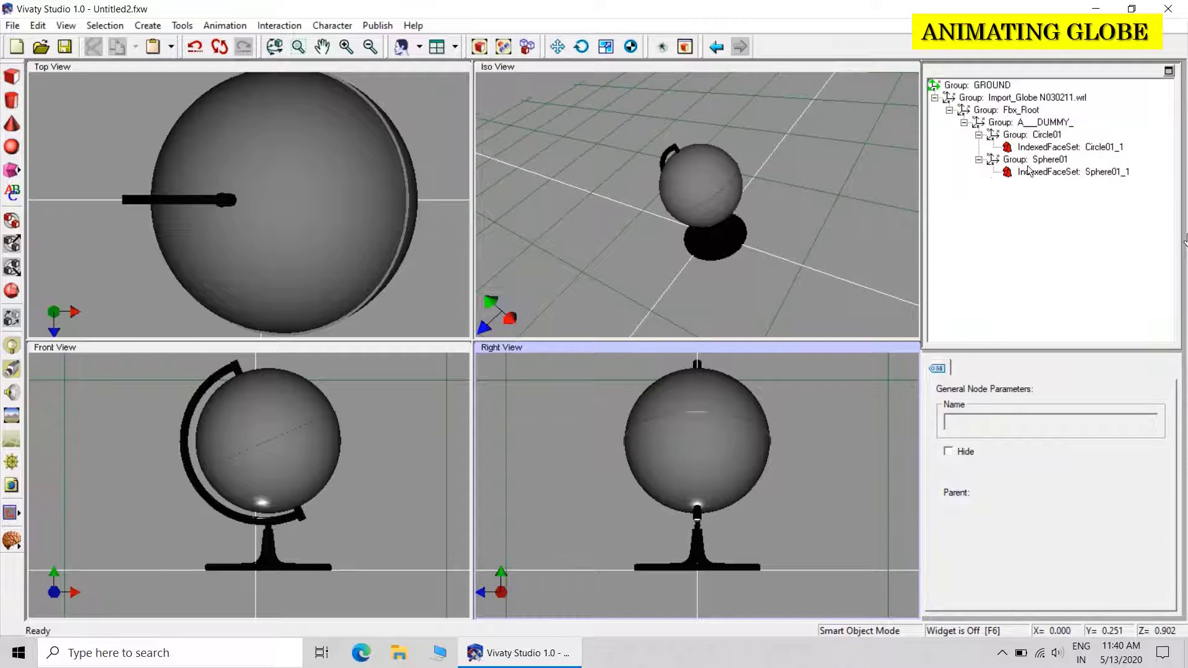
left_click(1039, 146)
left_click(985, 371)
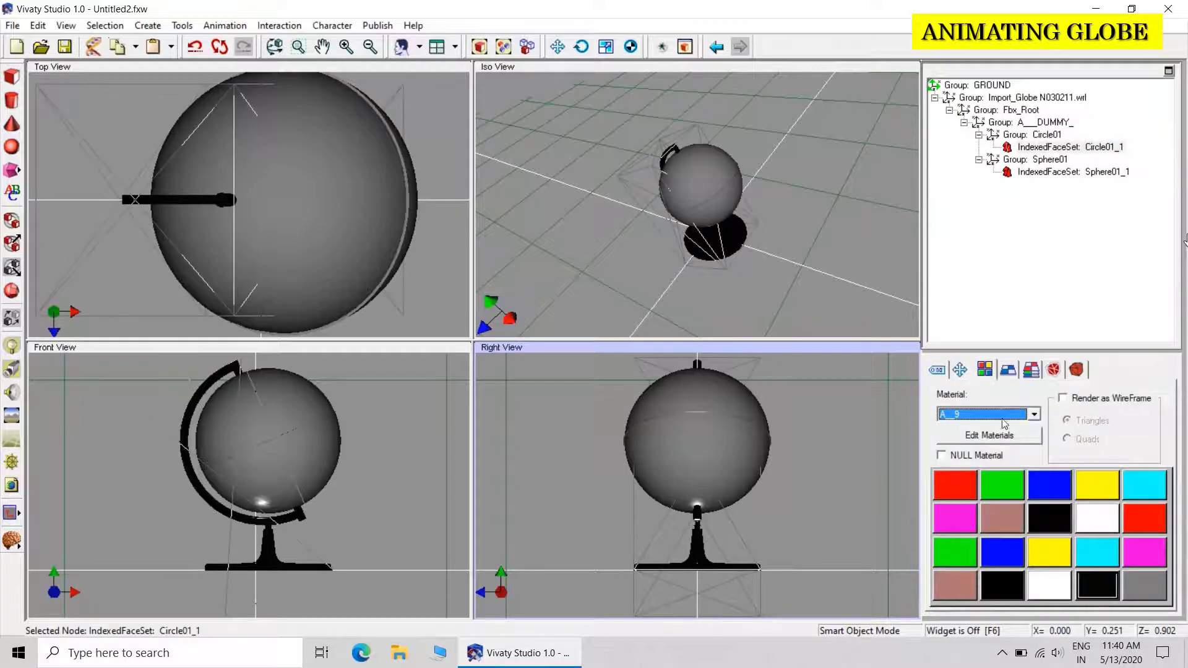
left_click(1114, 517)
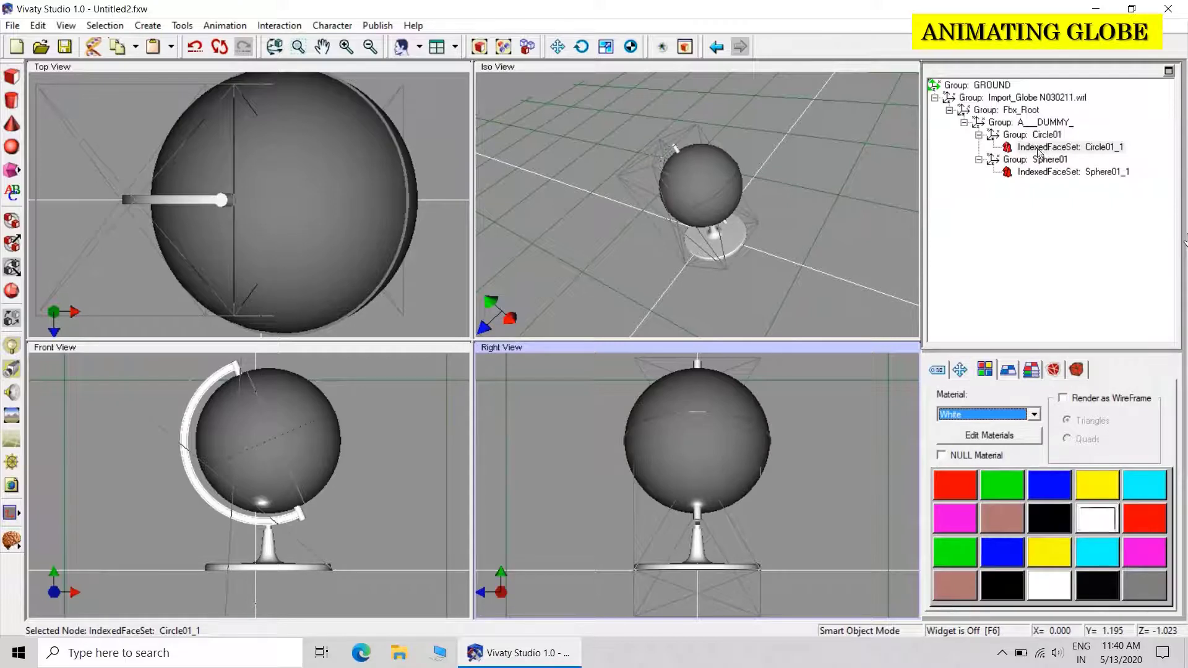
Step: Hide the Circle01 group containing the globe's ring and stand
left_click(863, 206)
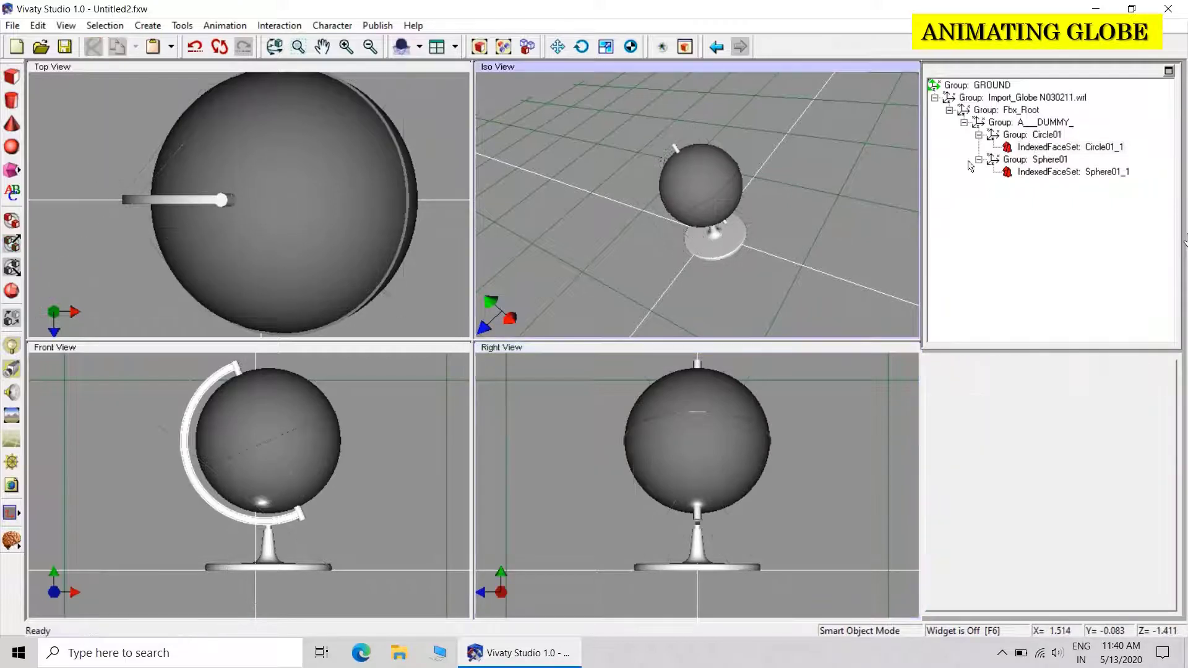
left_click(1030, 137)
right_click(1029, 138)
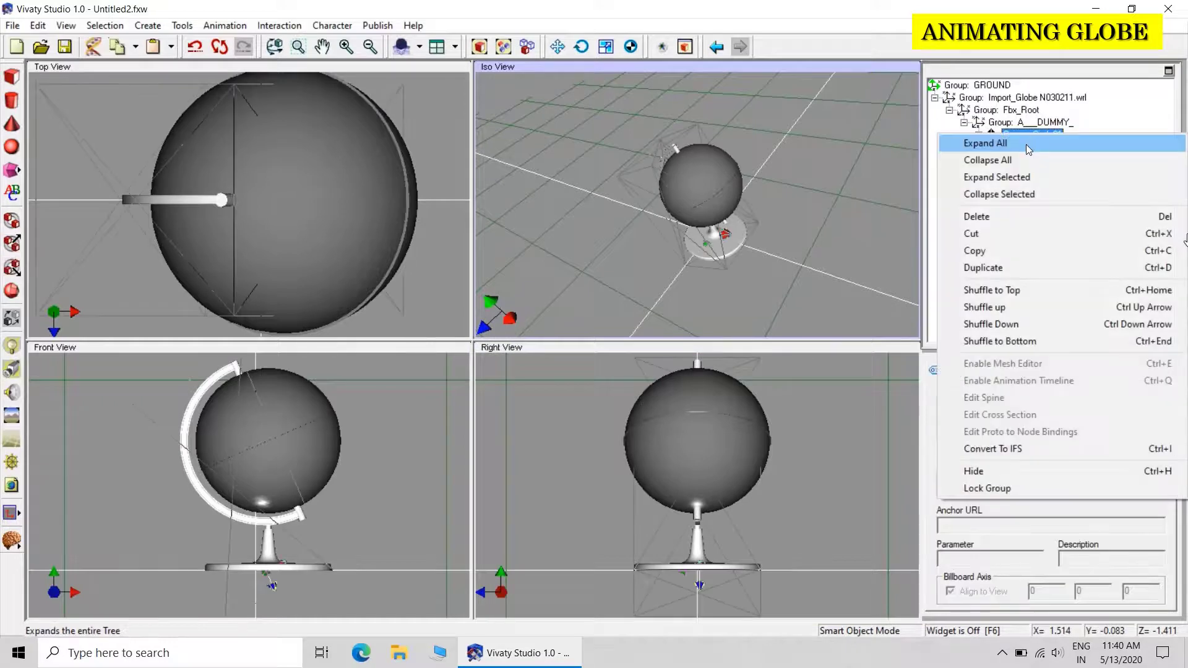
left_click(1017, 470)
left_click(823, 257)
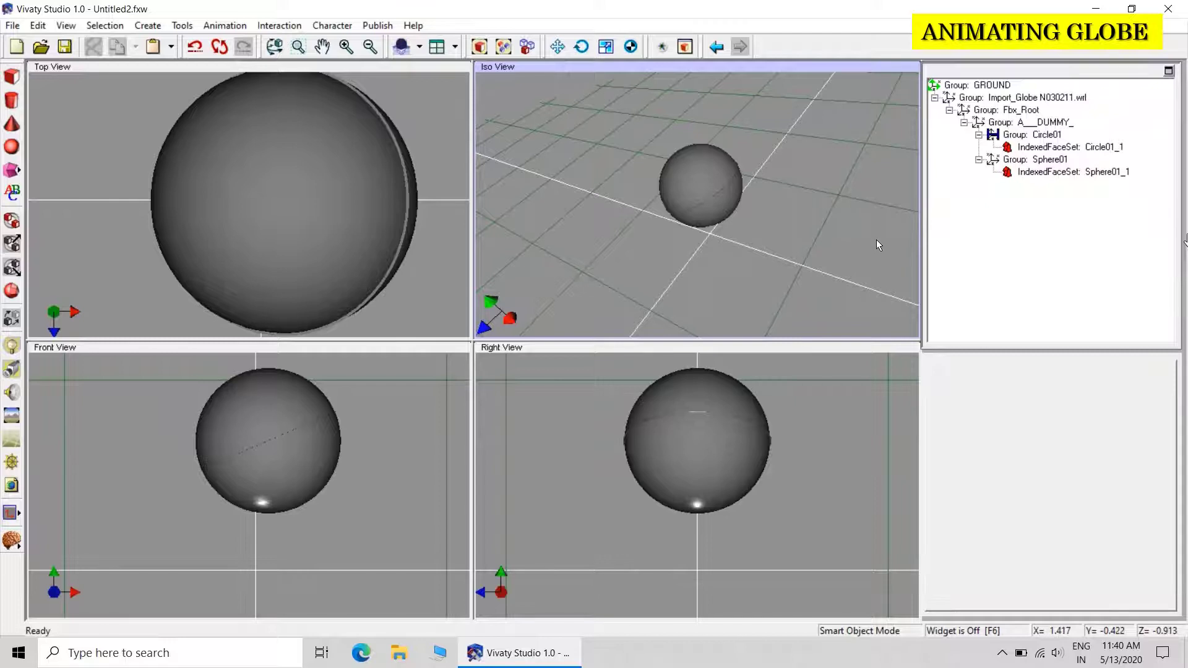
Step: Place a new group node in Iso View and zero its position to the origin
left_click(12, 221)
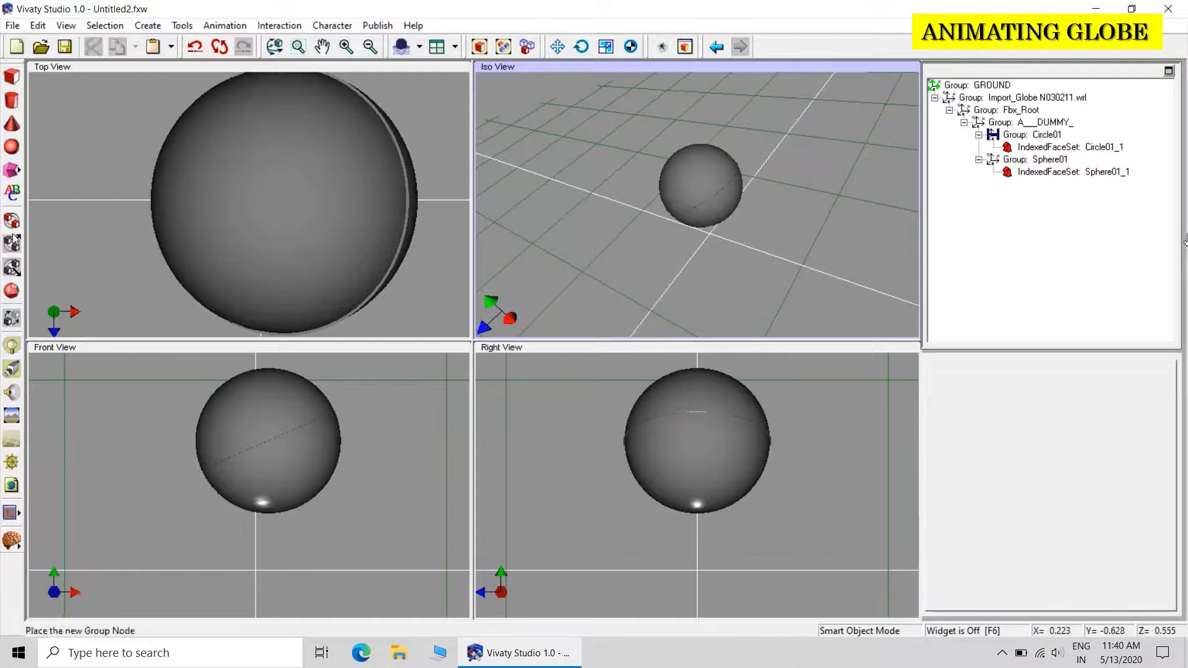
left_click(719, 284)
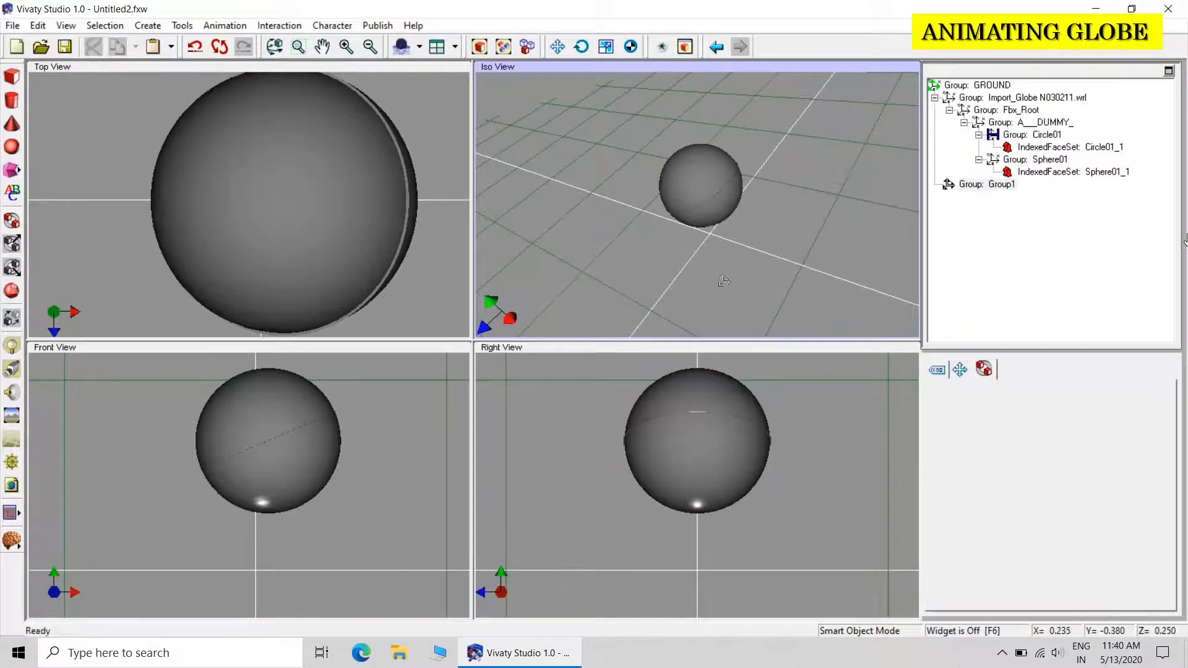
left_click(957, 372)
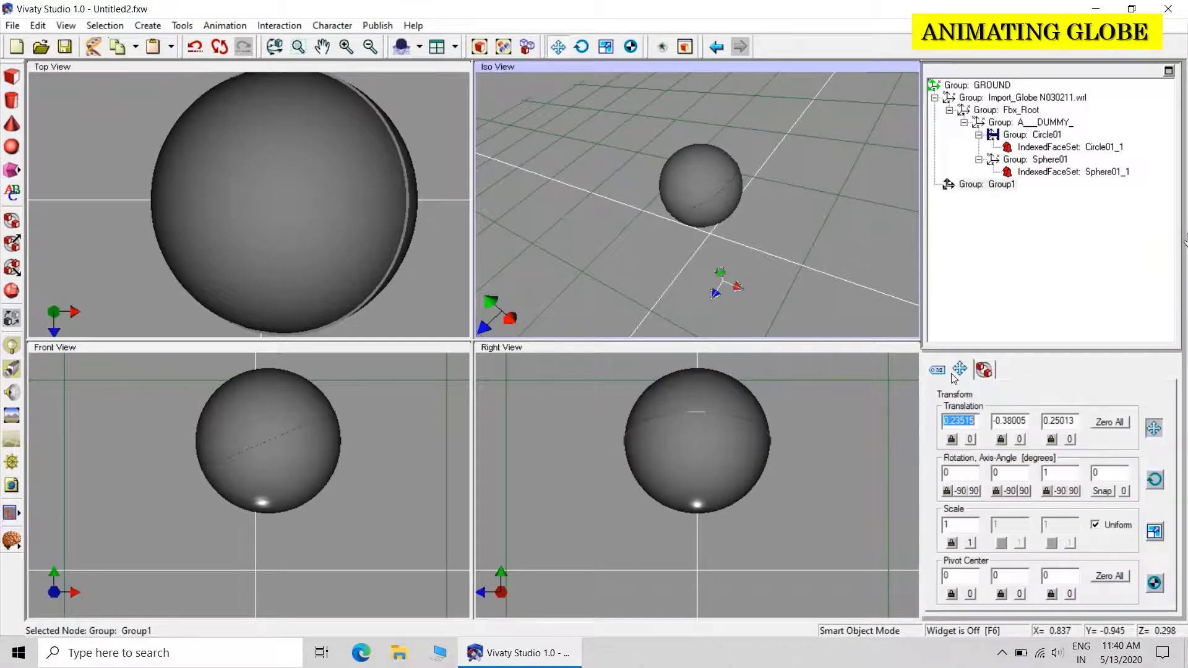
left_click(1114, 424)
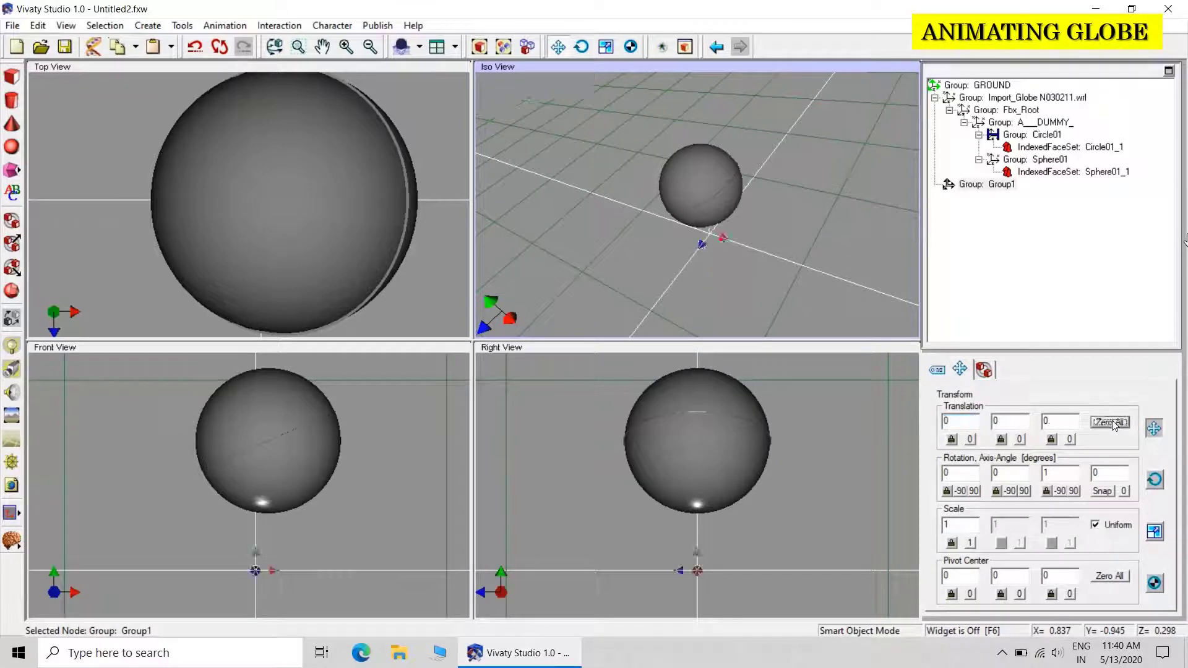
Step: Rename the new group to GLOBE
left_click(943, 373)
double_click(997, 428)
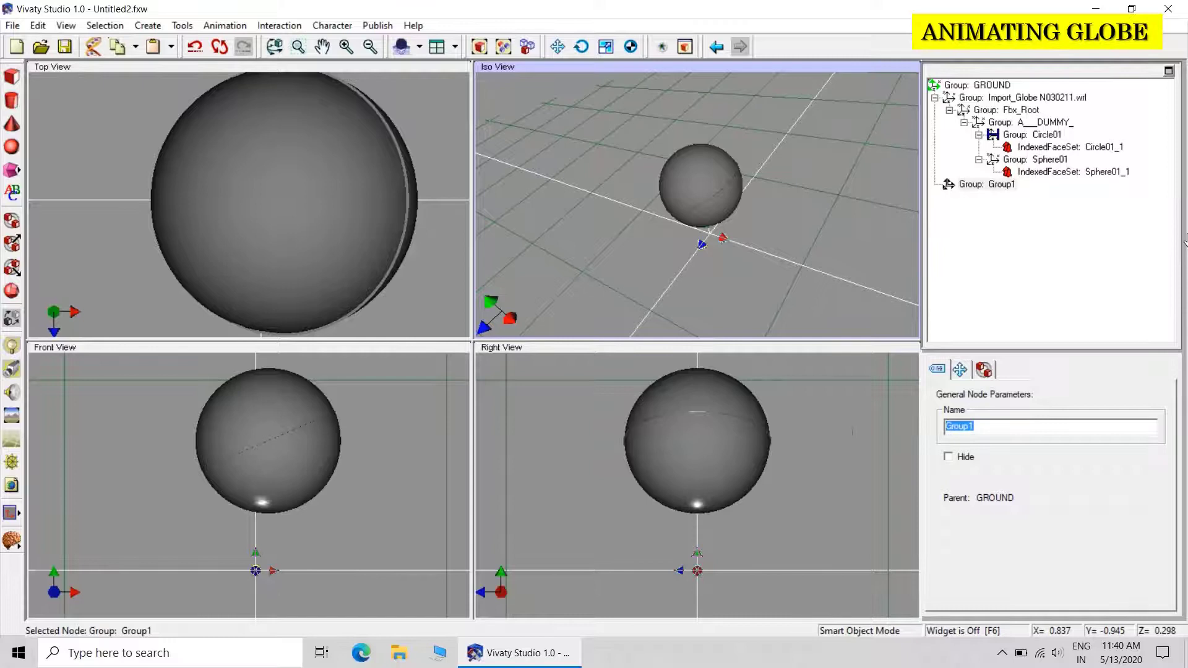
type("GLOBE")
key("Return")
left_click(801, 236)
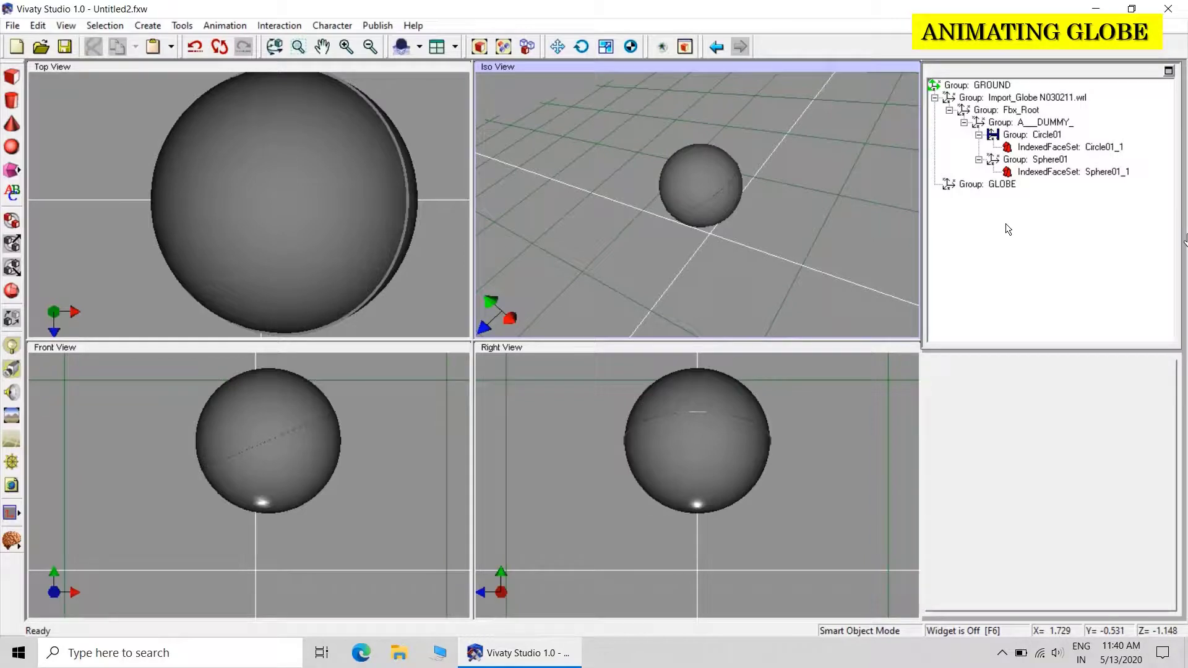
Step: Drag Sphere01 into the GLOBE group and expand it to reveal the Sphere01_1 mesh
left_click(1016, 161)
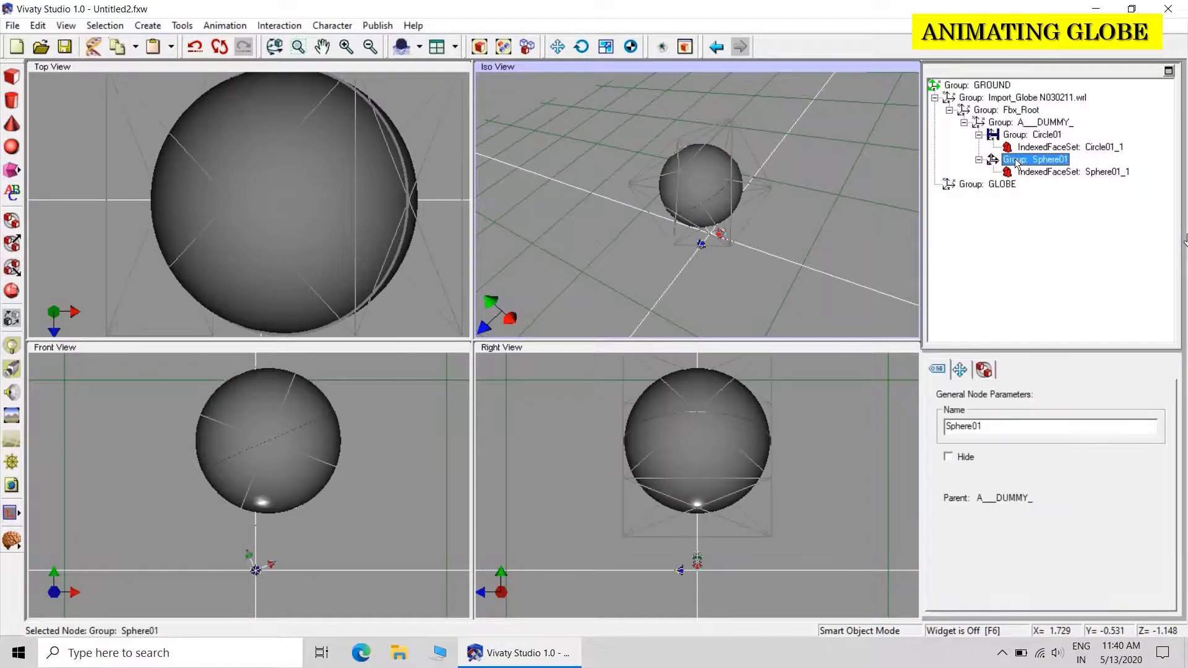
left_click_drag(1016, 159, 993, 185)
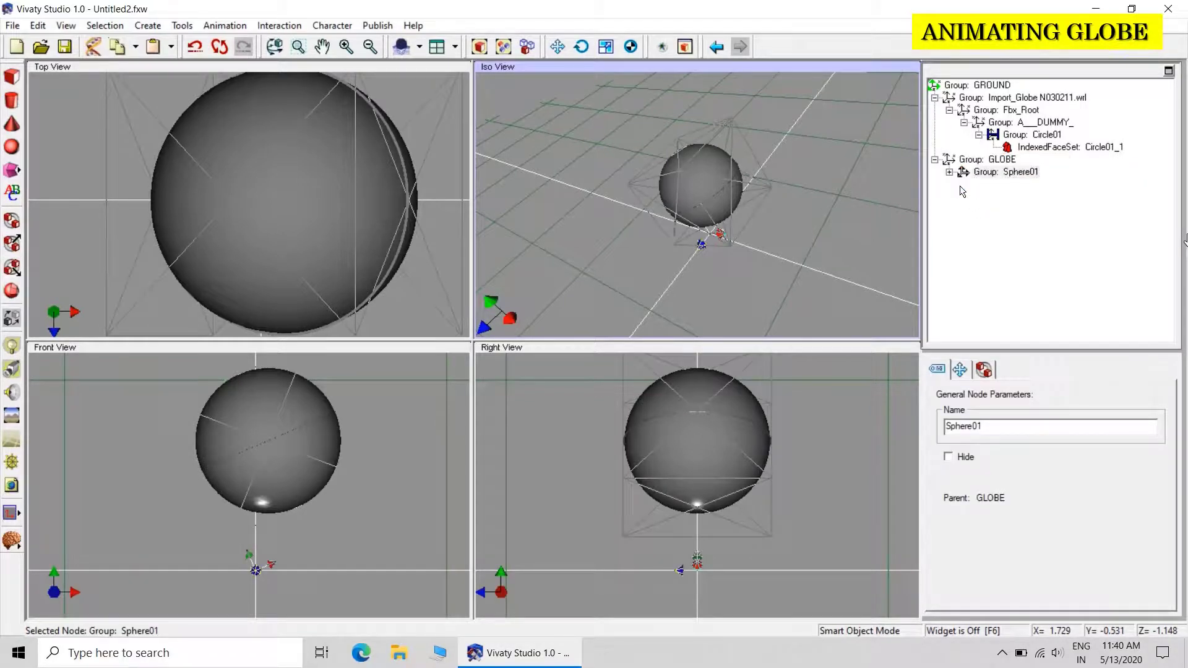
left_click(765, 295)
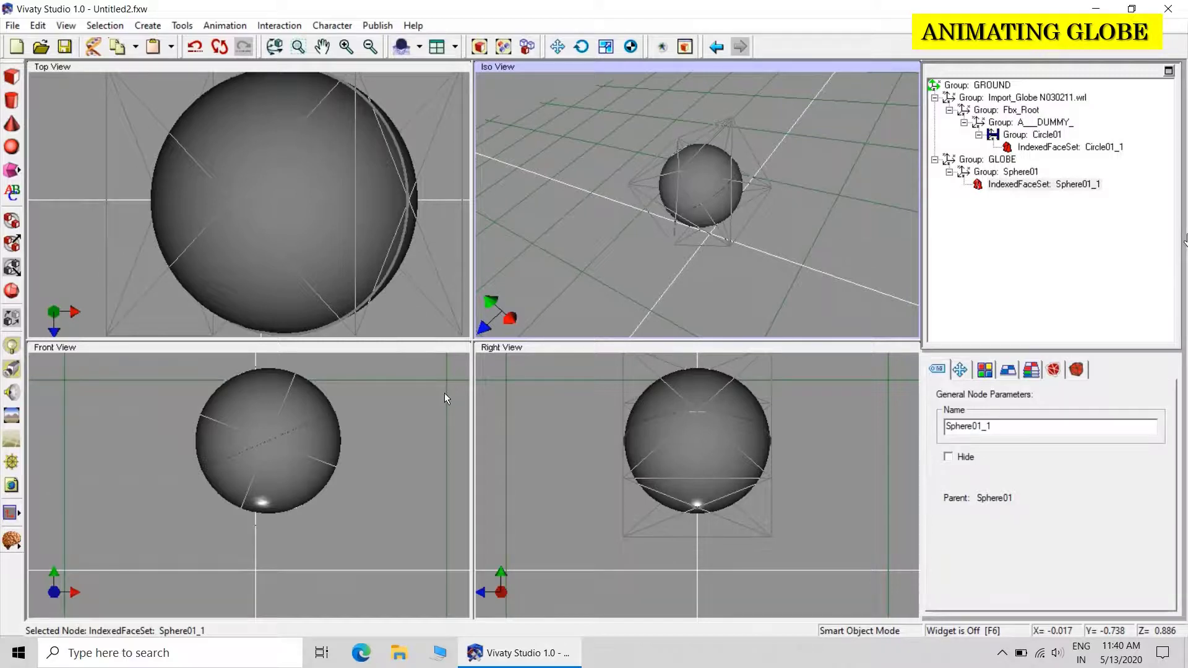
Step: In the maximized Front View, drag the Sphere01 group down onto the origin
double_click(378, 348)
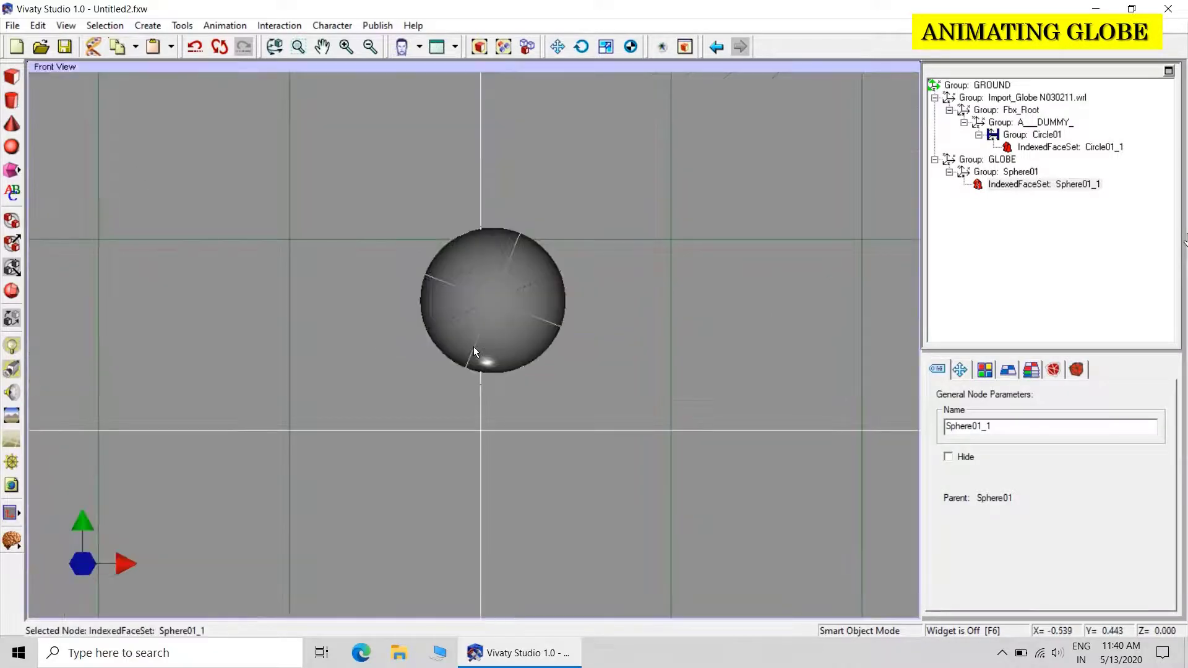
left_click(994, 171)
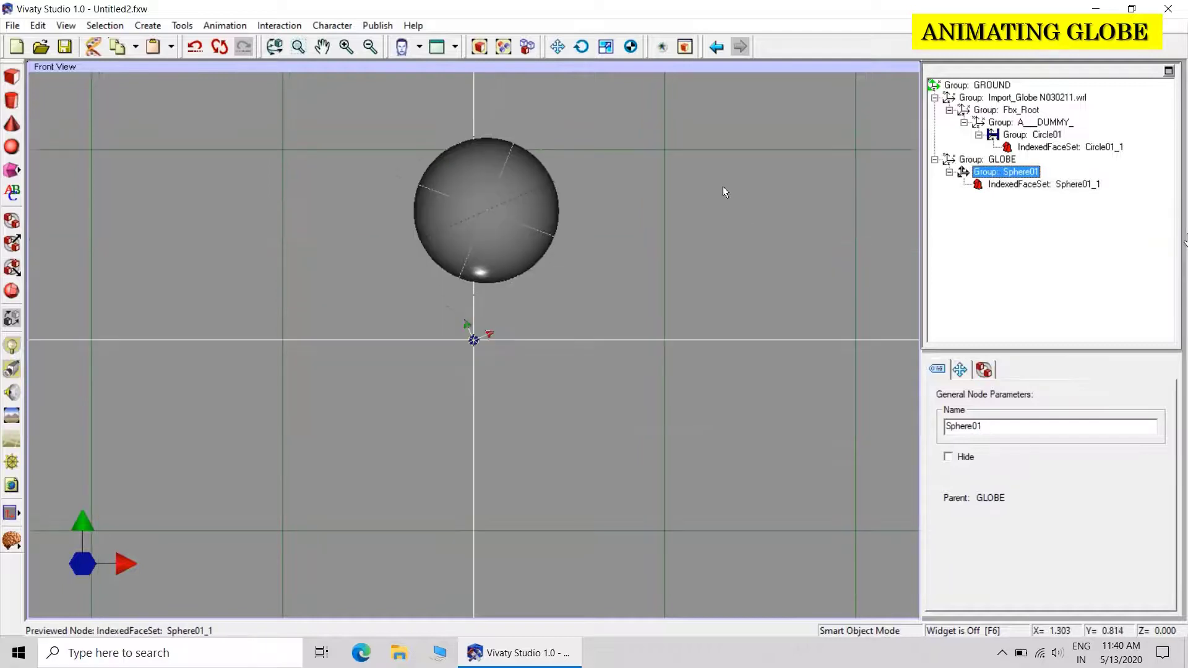
left_click_drag(721, 186, 710, 317)
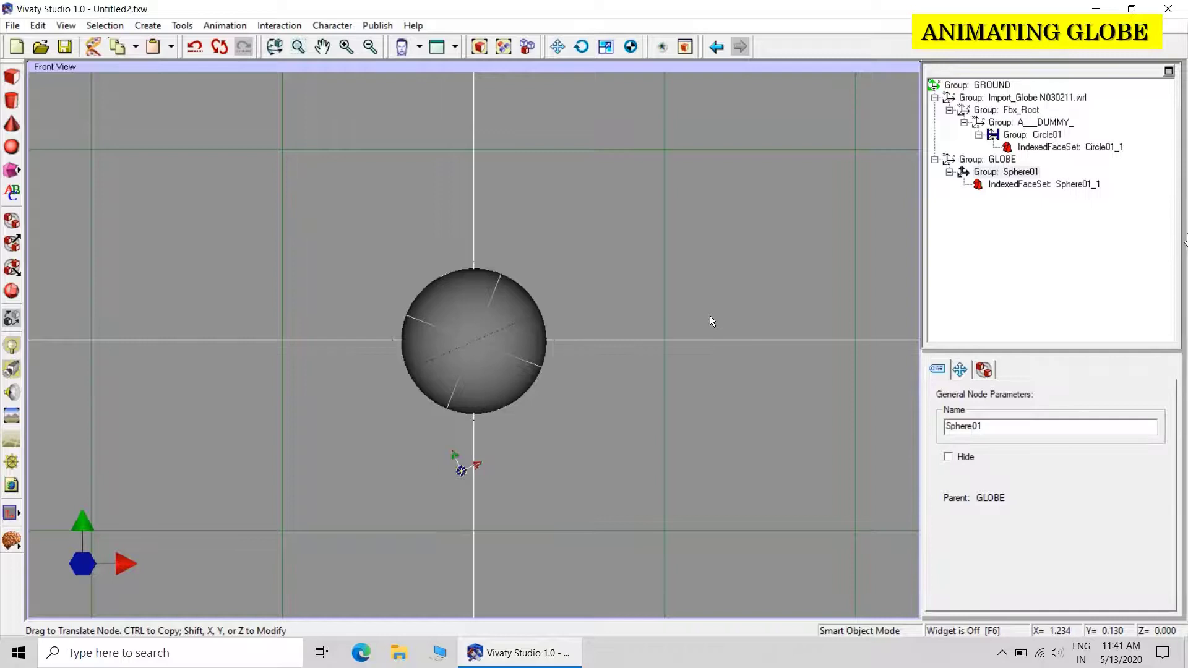
left_click_drag(710, 322, 710, 315)
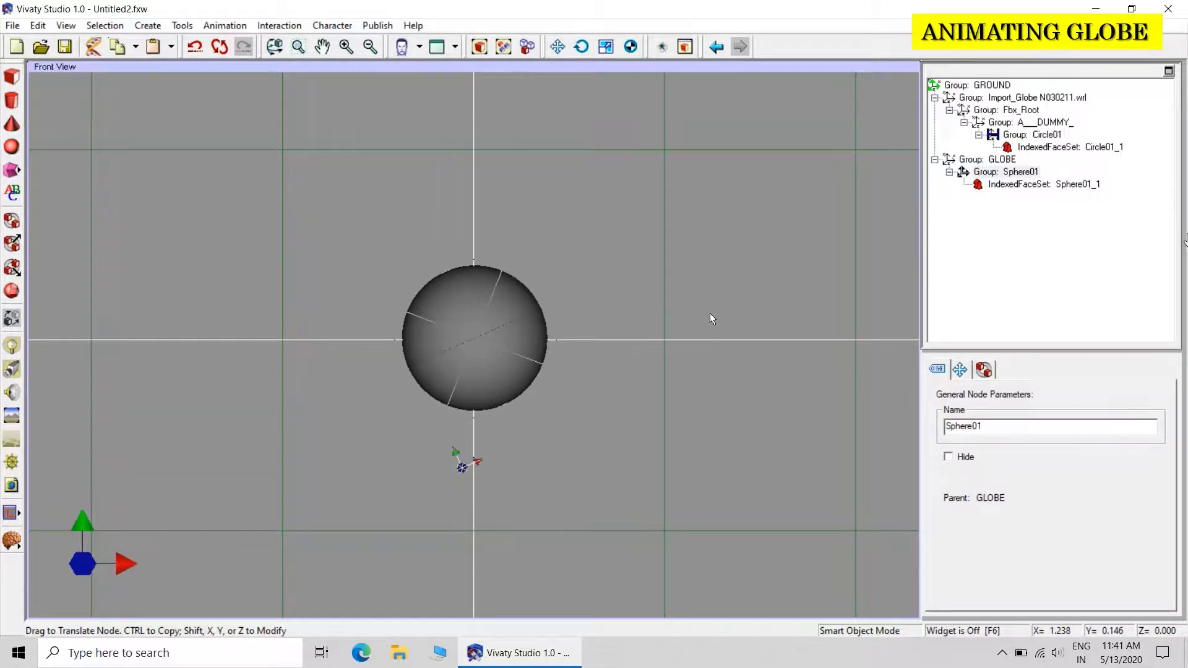
key("Down")
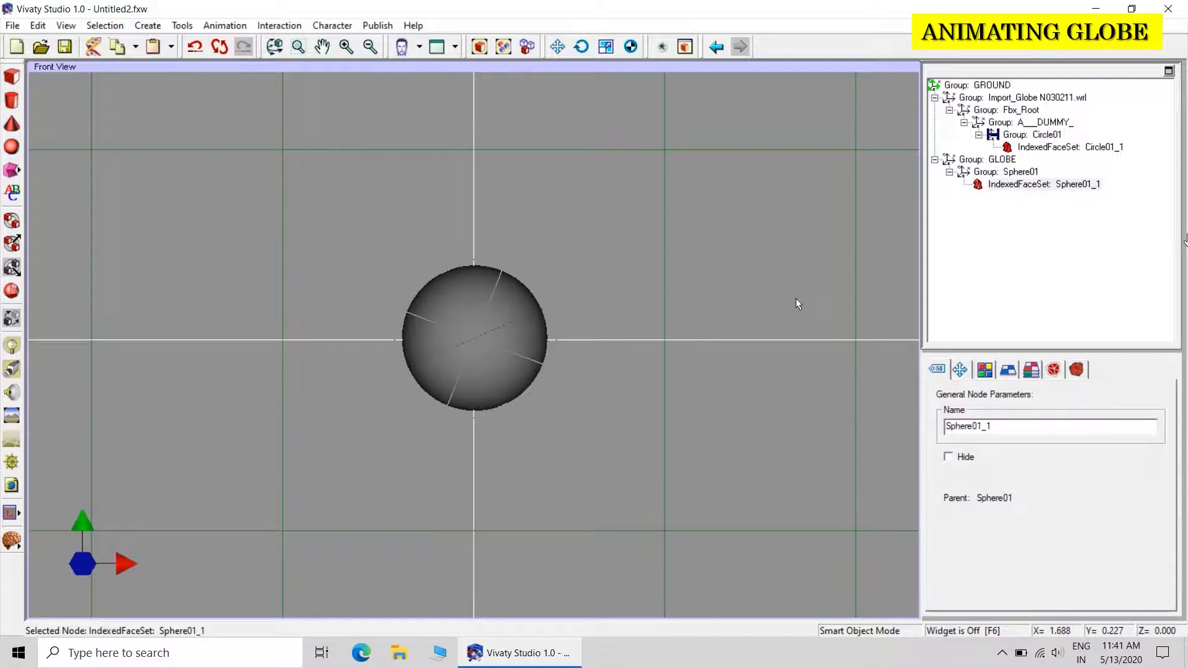
Step: Check the sphere's placement in the top, right and iso views, then review GLOBE's transform
left_click(640, 63)
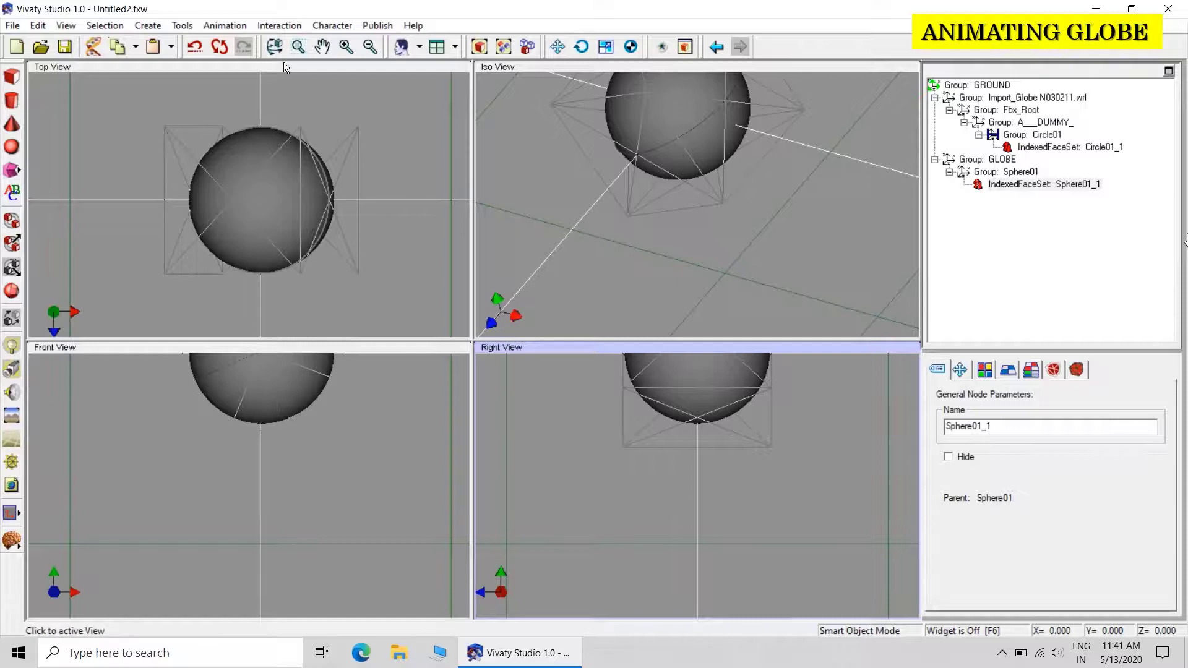
left_click(283, 63)
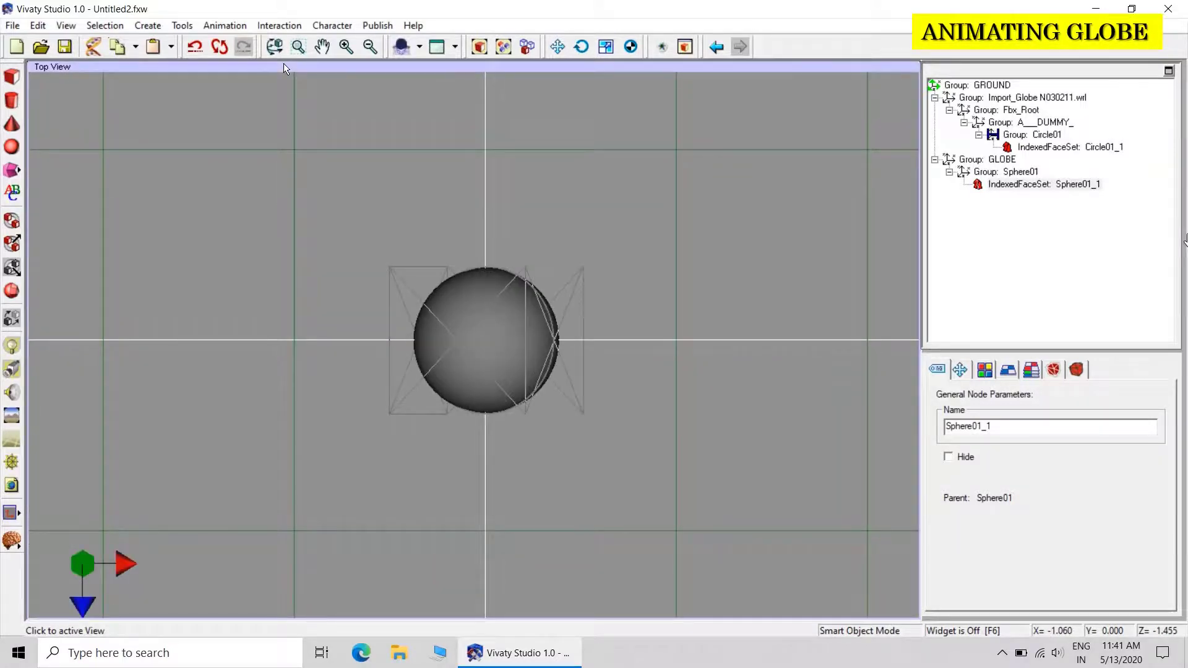
double_click(284, 63)
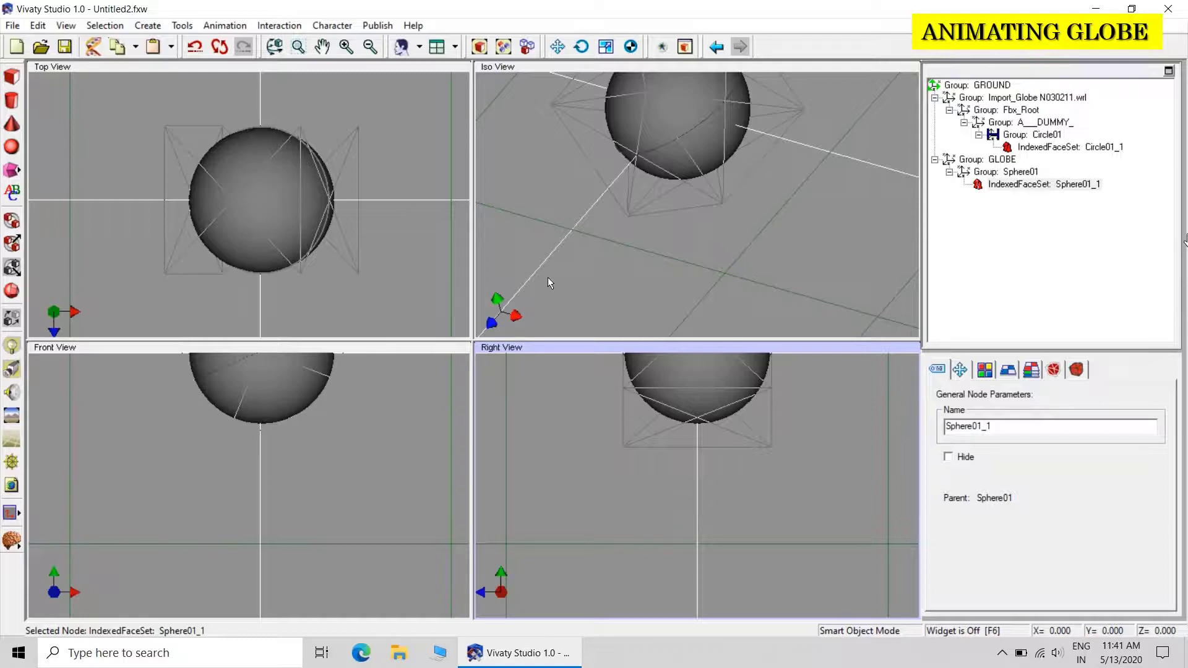
double_click(738, 349)
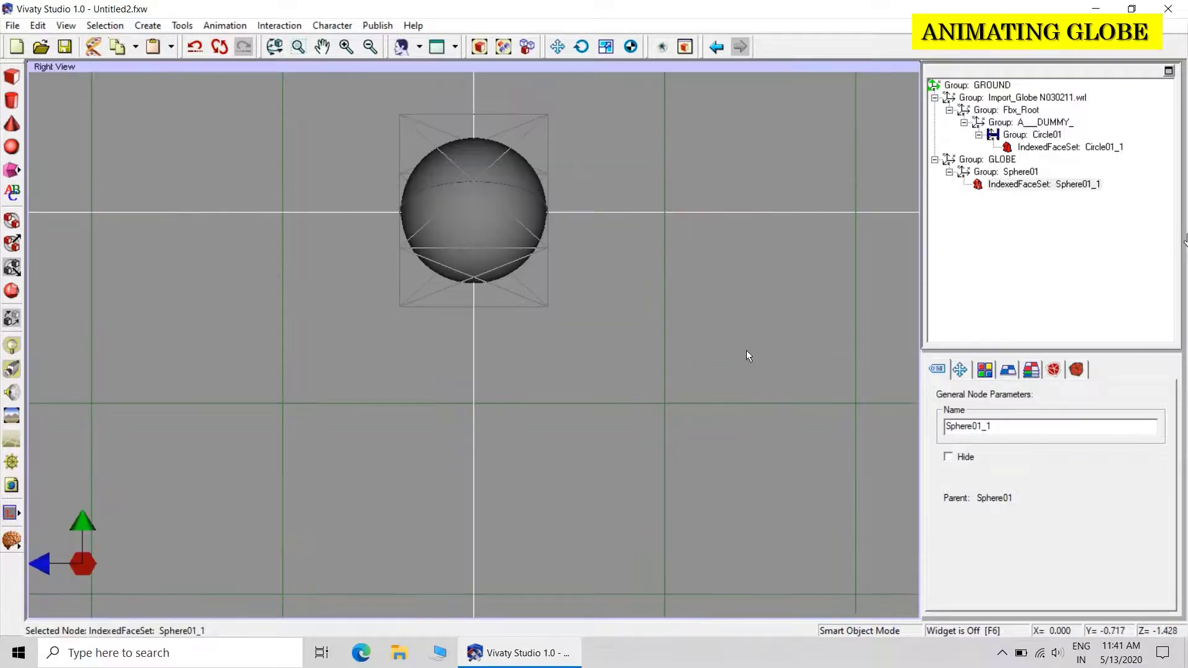
double_click(556, 65)
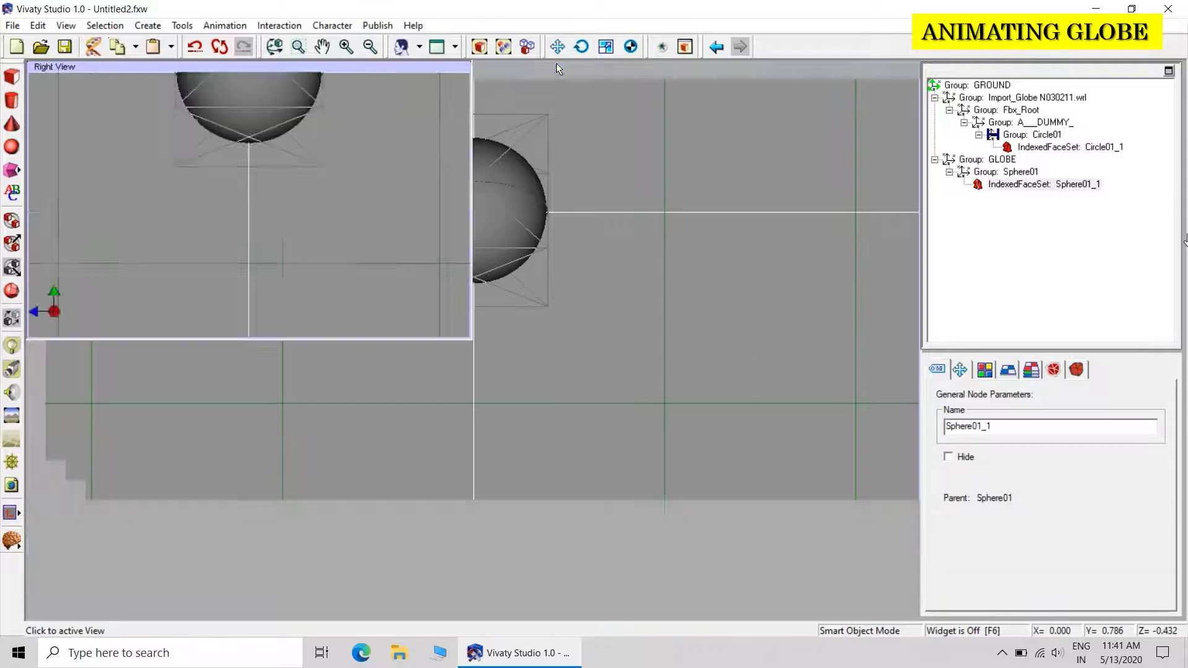
double_click(363, 64)
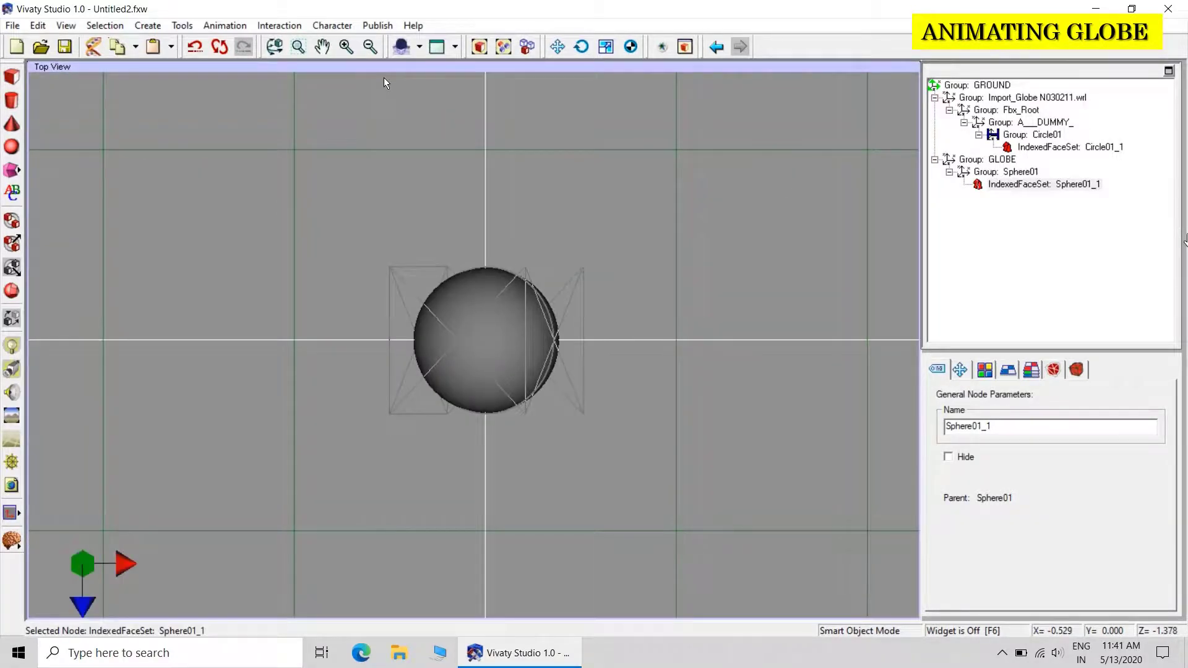
double_click(383, 65)
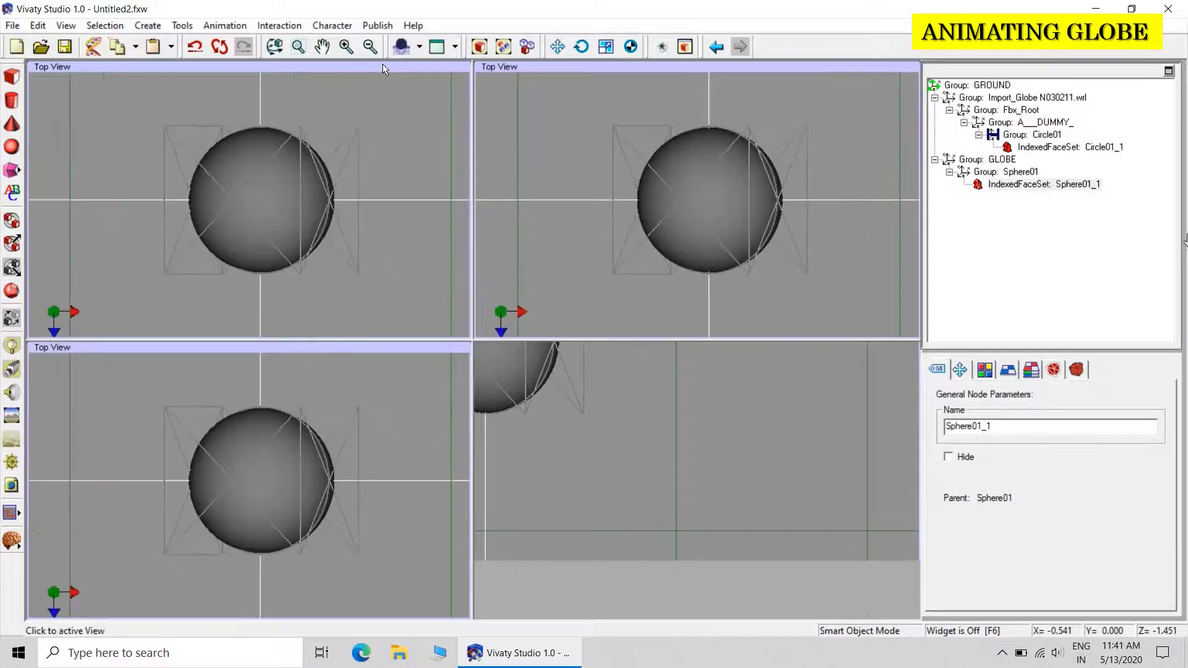
double_click(785, 64)
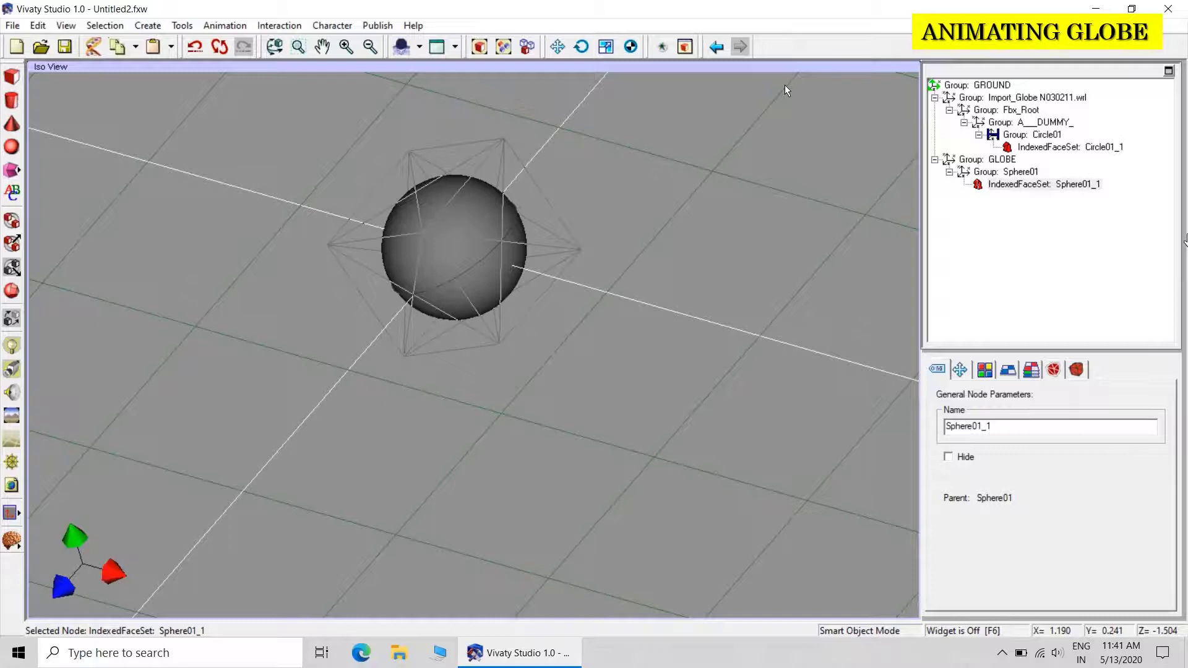
double_click(765, 68)
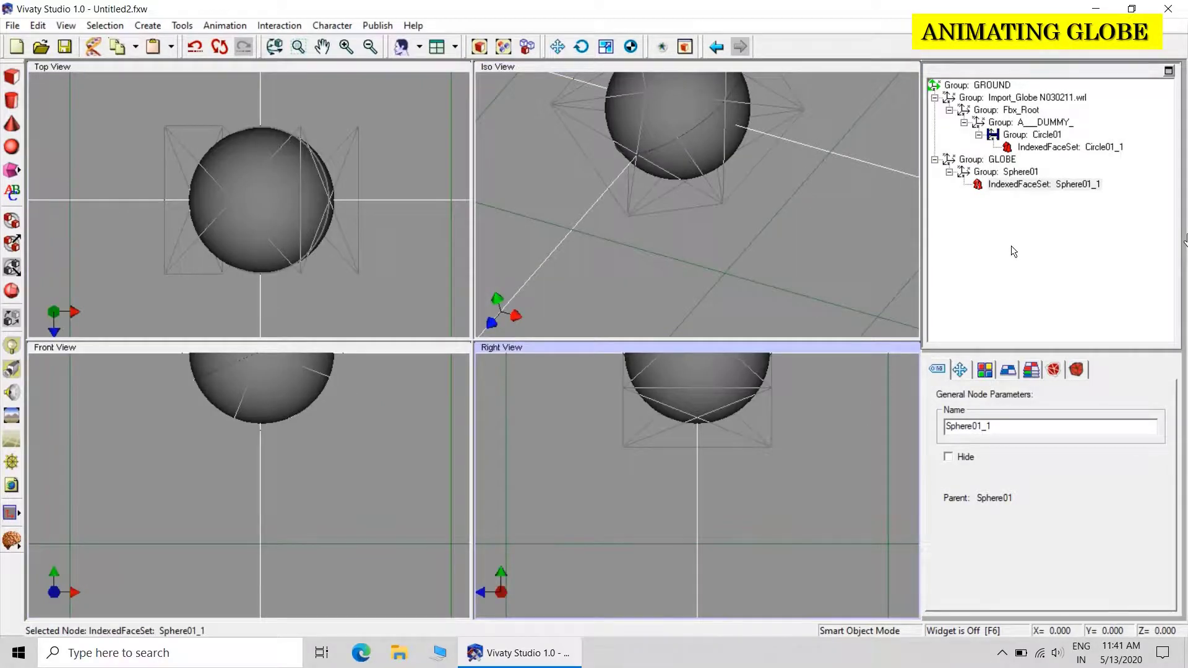
left_click(971, 163)
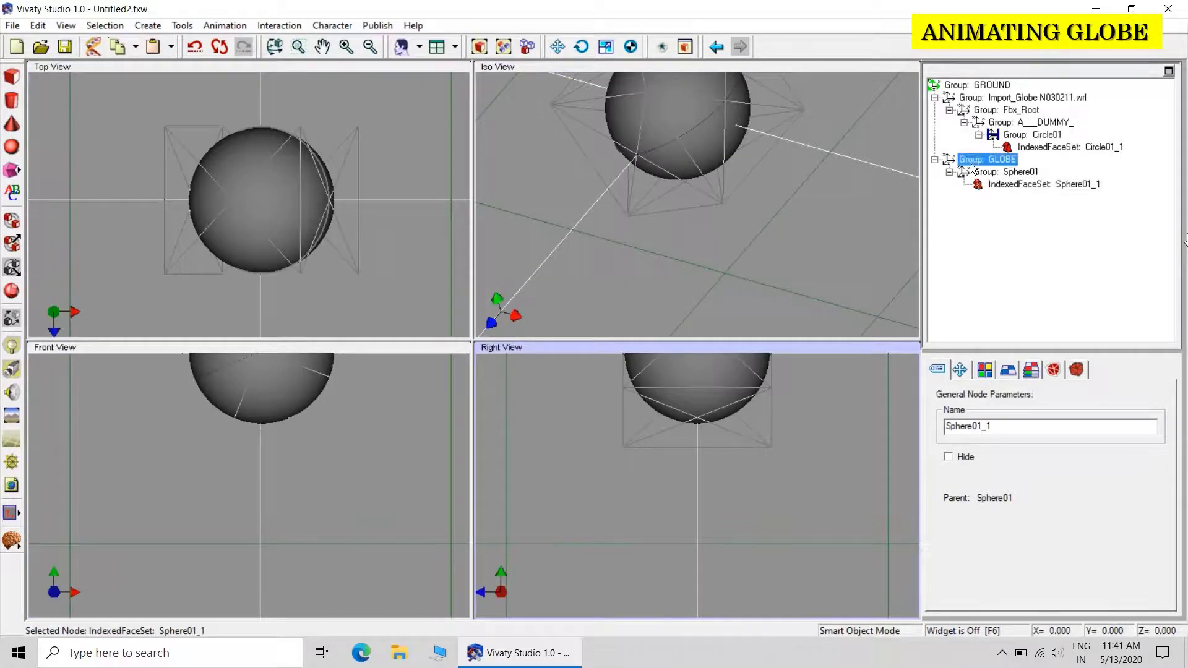
left_click(960, 370)
left_click(822, 245)
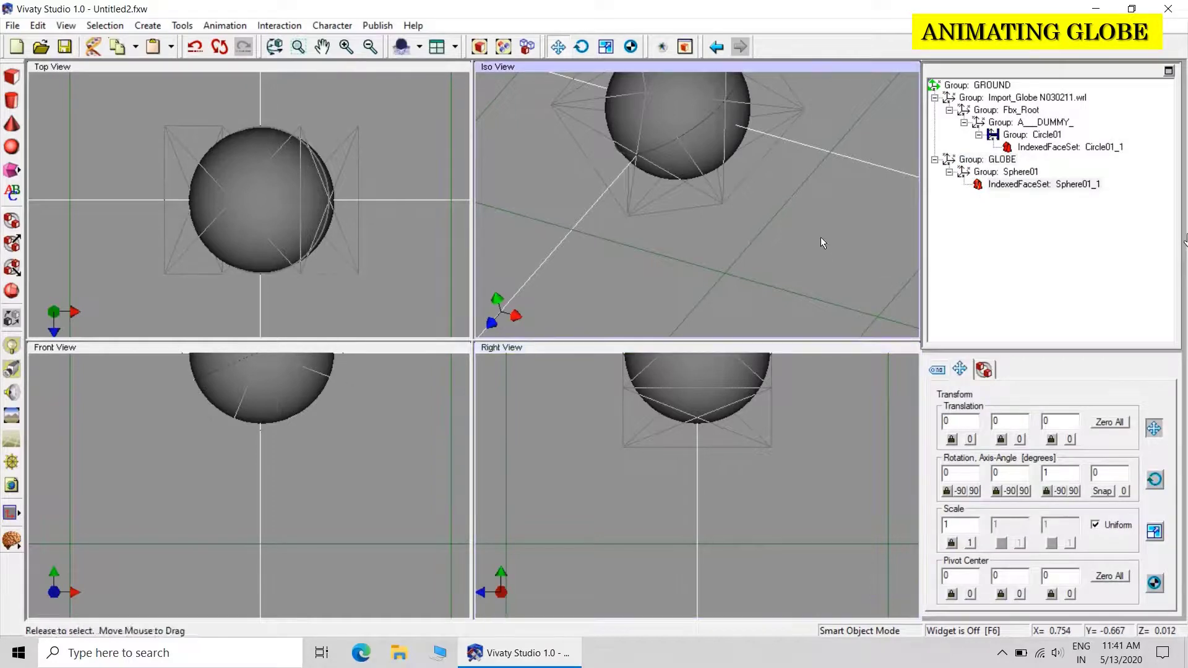
Step: Create and place a new animation time sensor, and show its animation settings
left_click(214, 26)
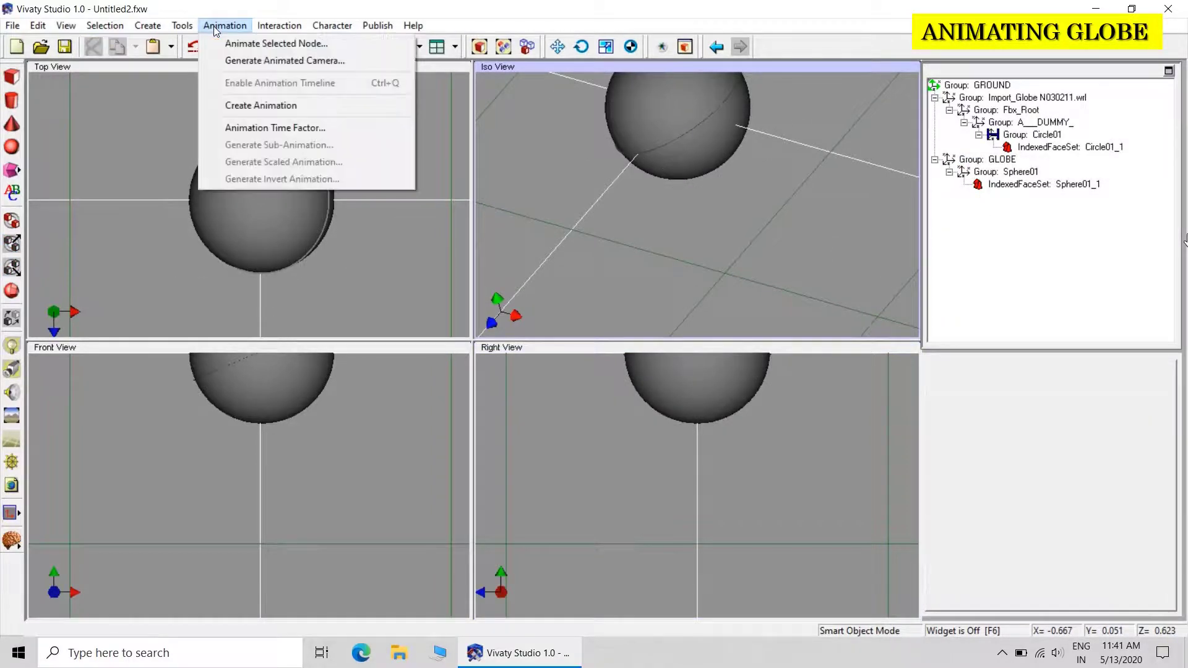
left_click(239, 104)
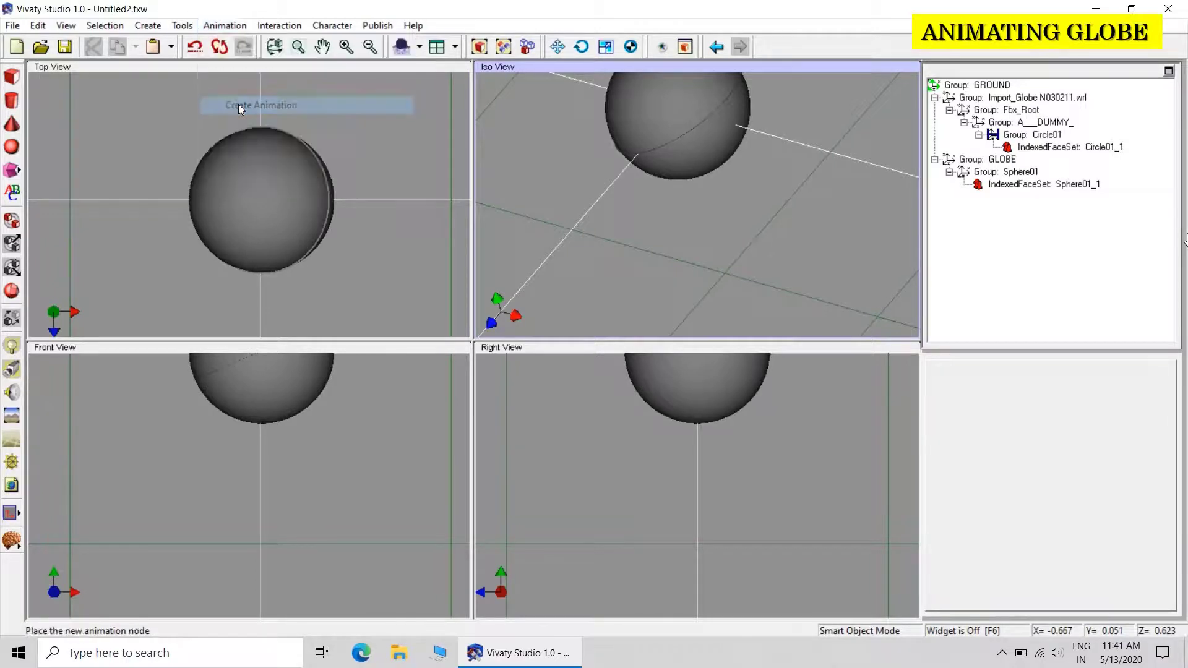
left_click(801, 247)
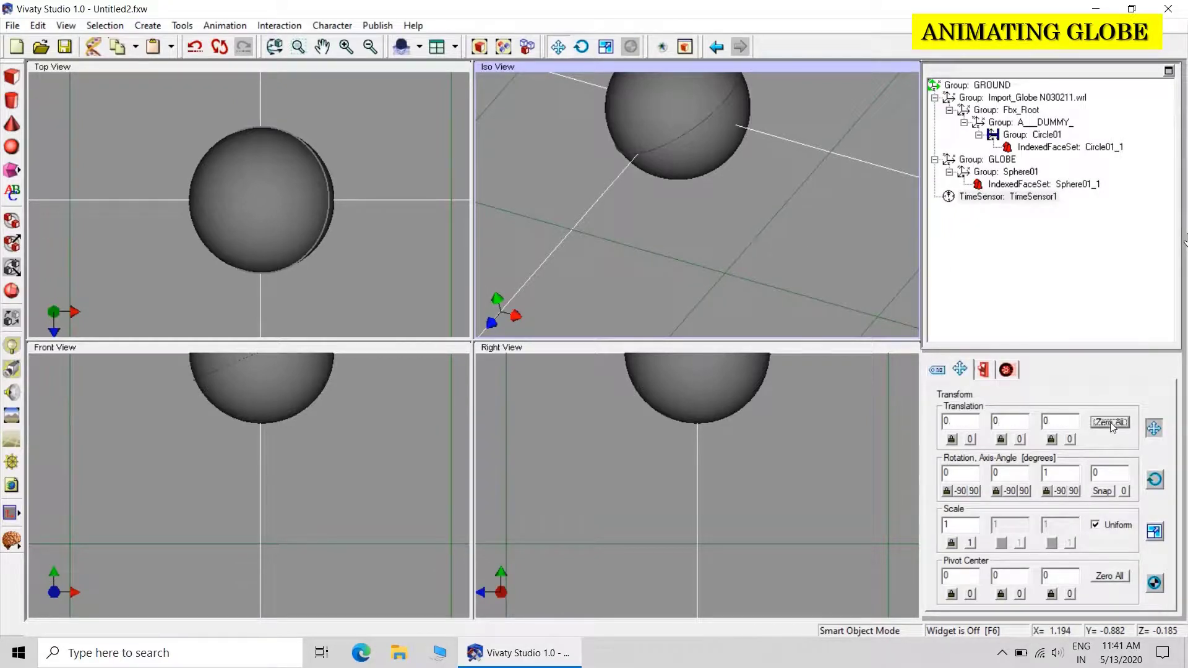
left_click(983, 370)
left_click(1007, 370)
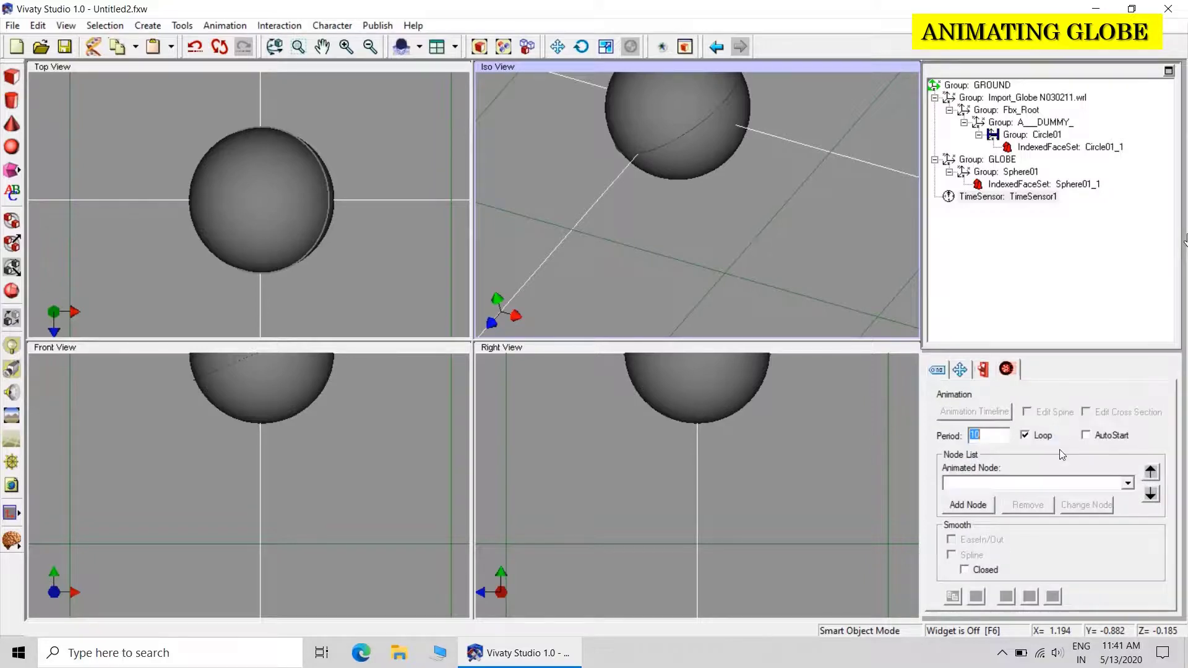
type("2")
Step: Make GLOBE the animated node and open the keyframe timeline
left_click(979, 510)
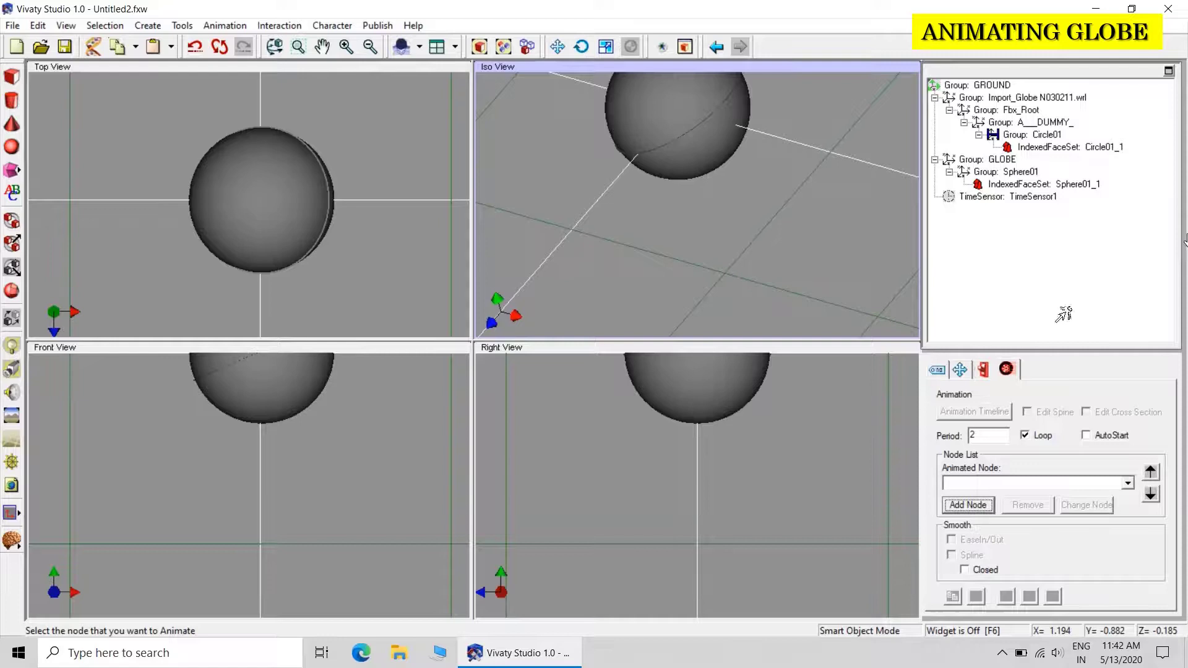
left_click(970, 159)
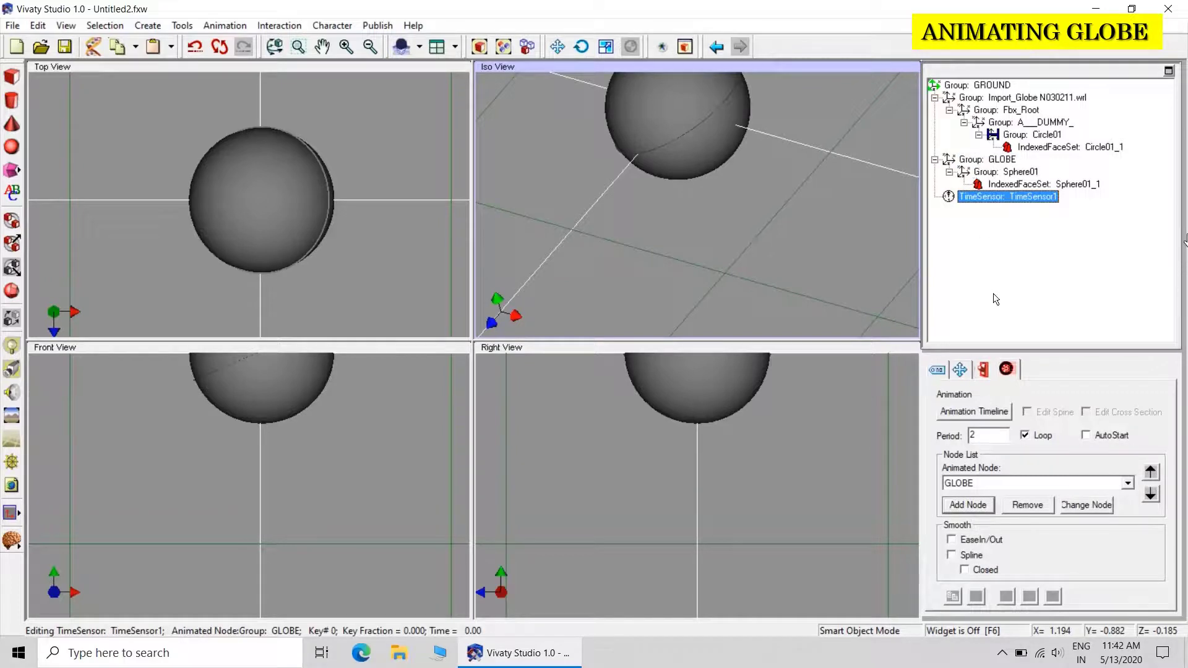
left_click(972, 413)
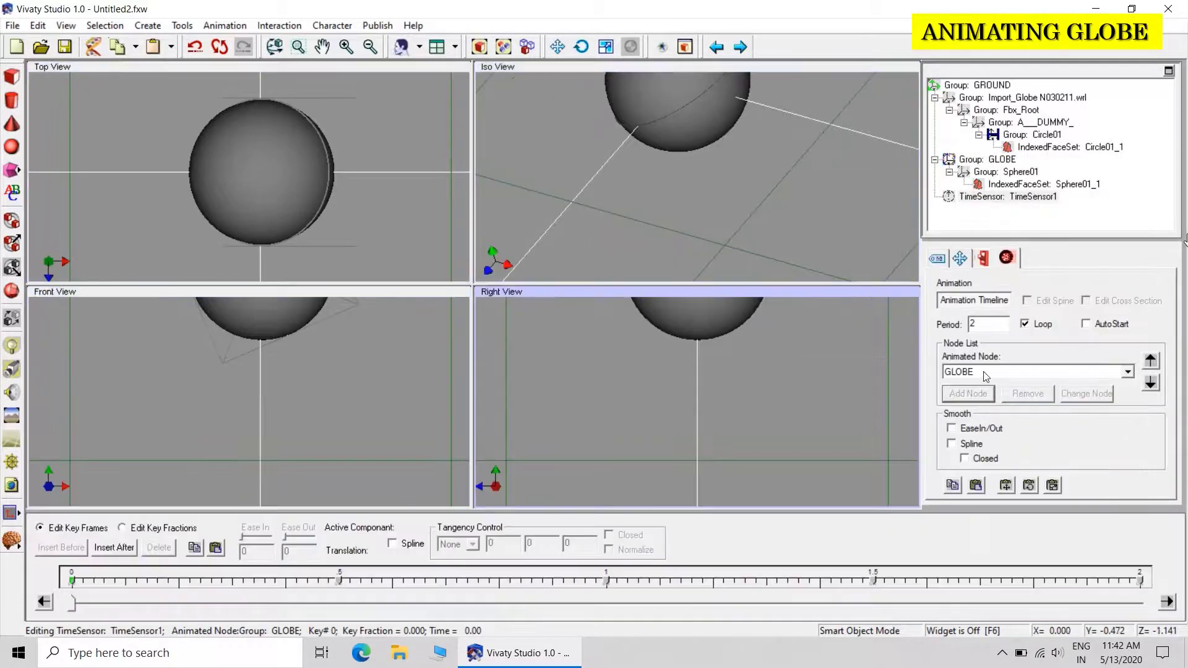
Step: Key GLOBE's Y rotation at 0.5 s (90°) and at 1 s (180°)
left_click(960, 258)
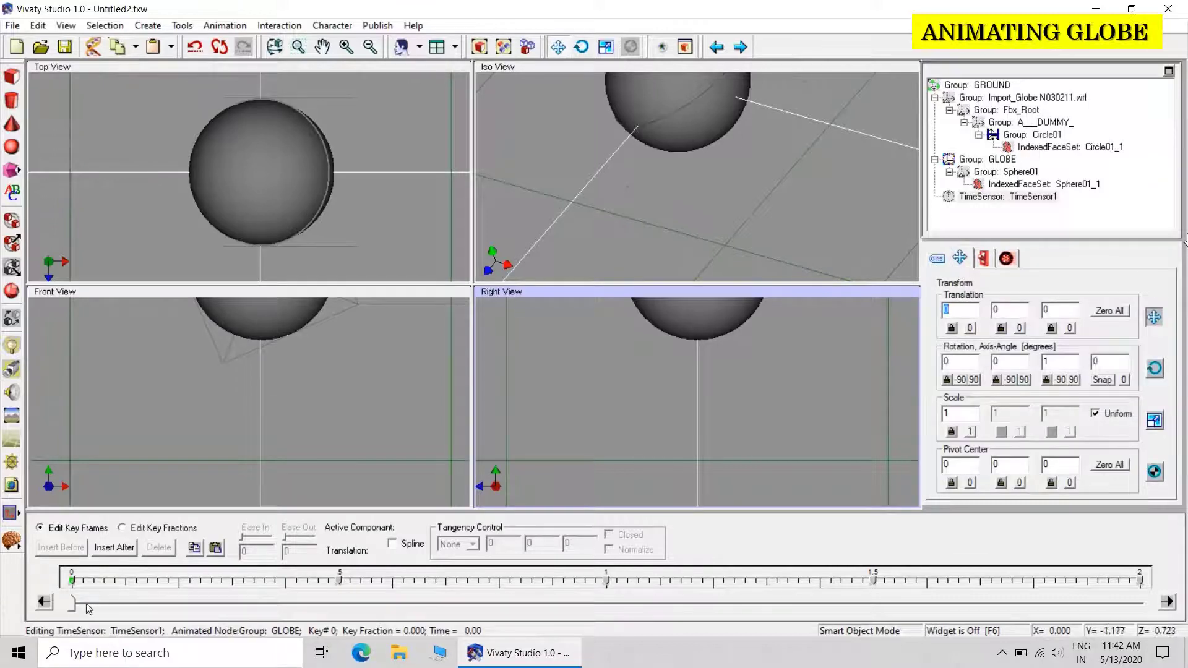
left_click(73, 604)
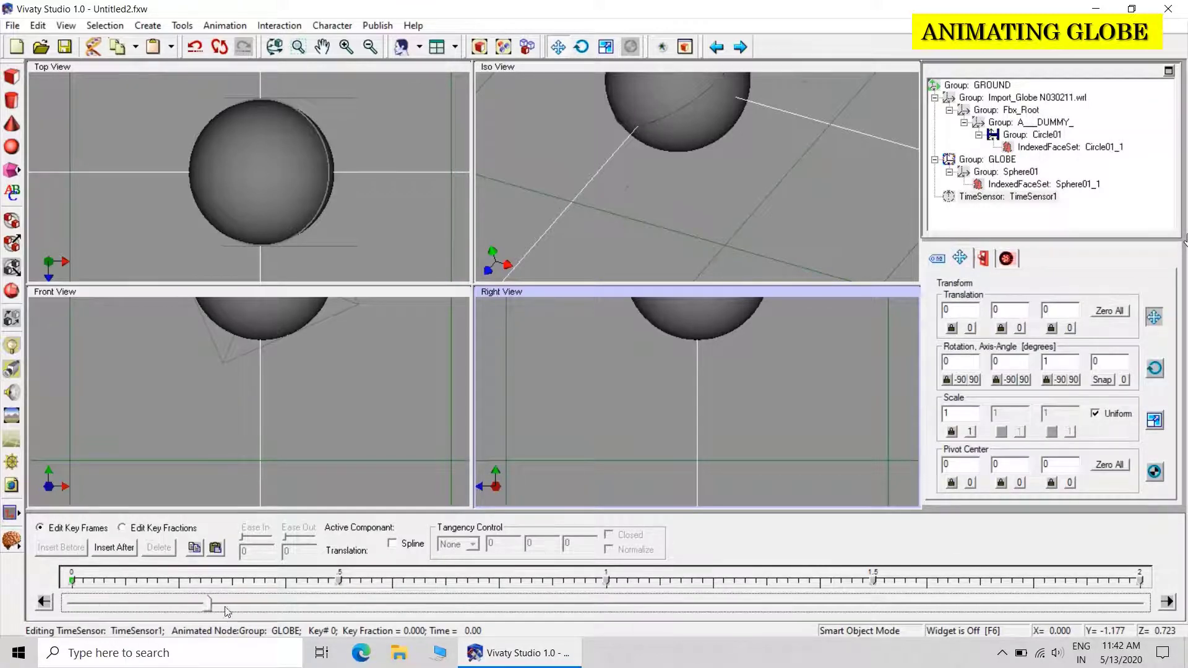
left_click(339, 597)
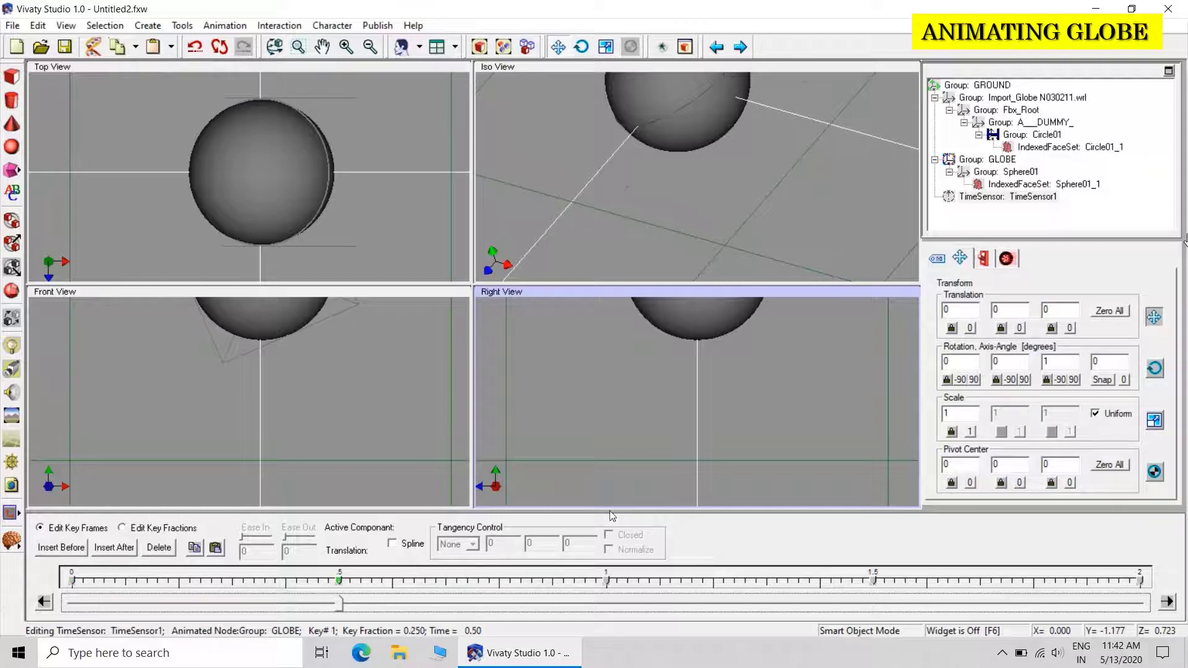
left_click(1026, 381)
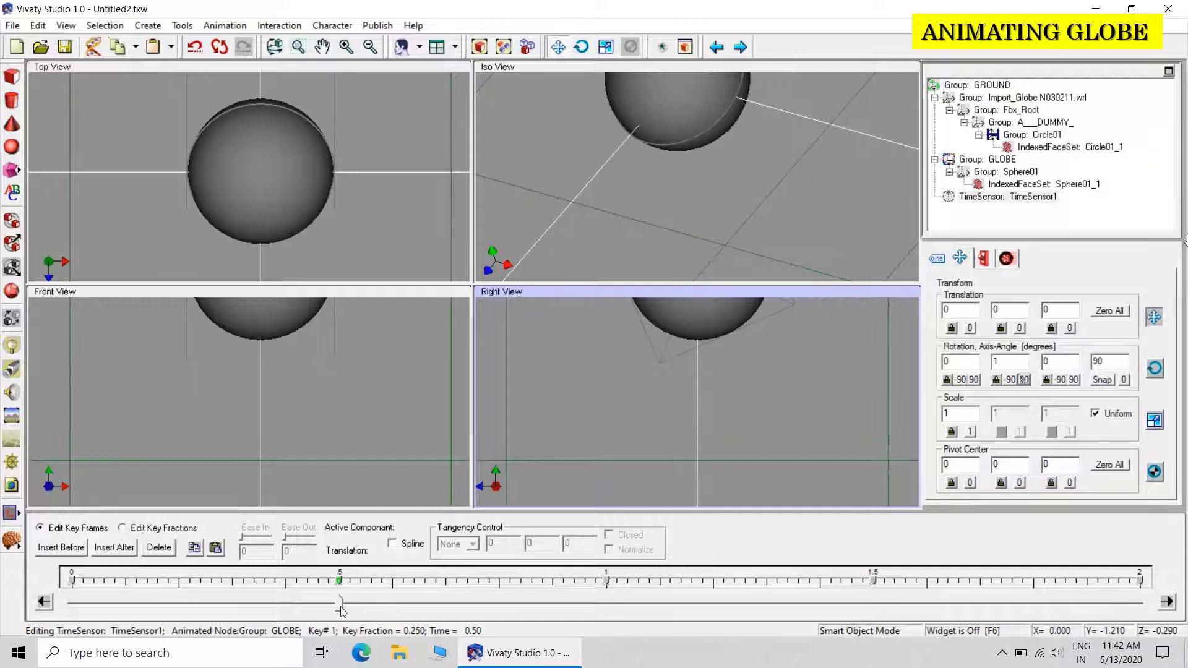
left_click_drag(341, 605, 606, 599)
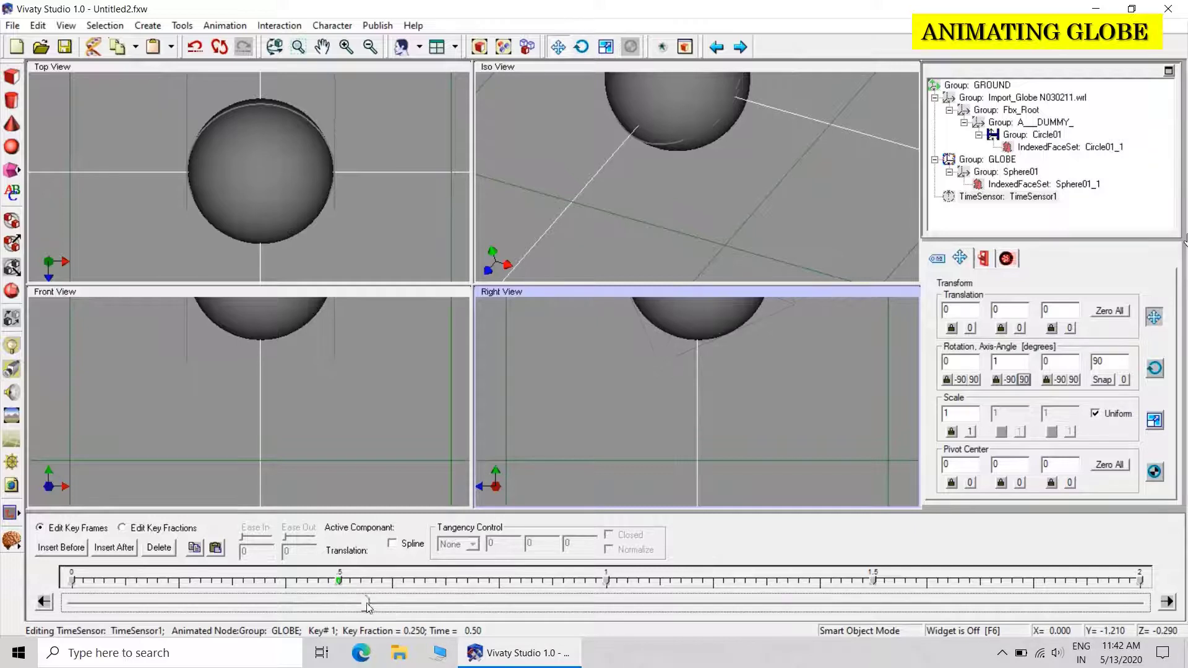
left_click(609, 589)
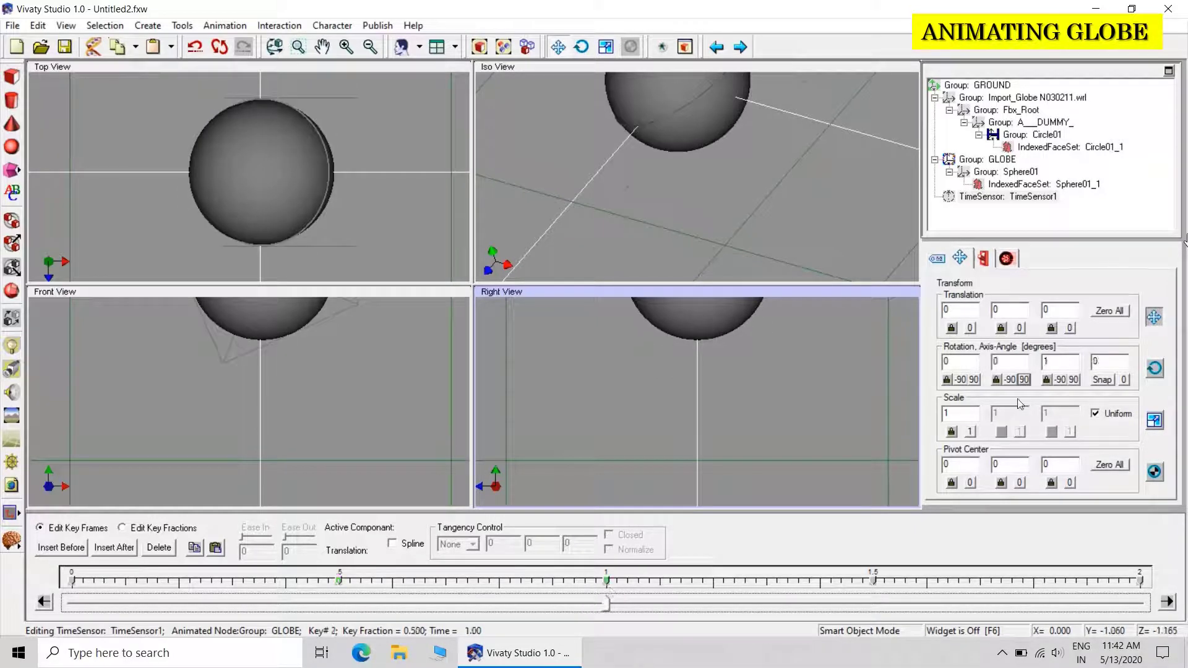
left_click(1024, 381)
left_click(1024, 381)
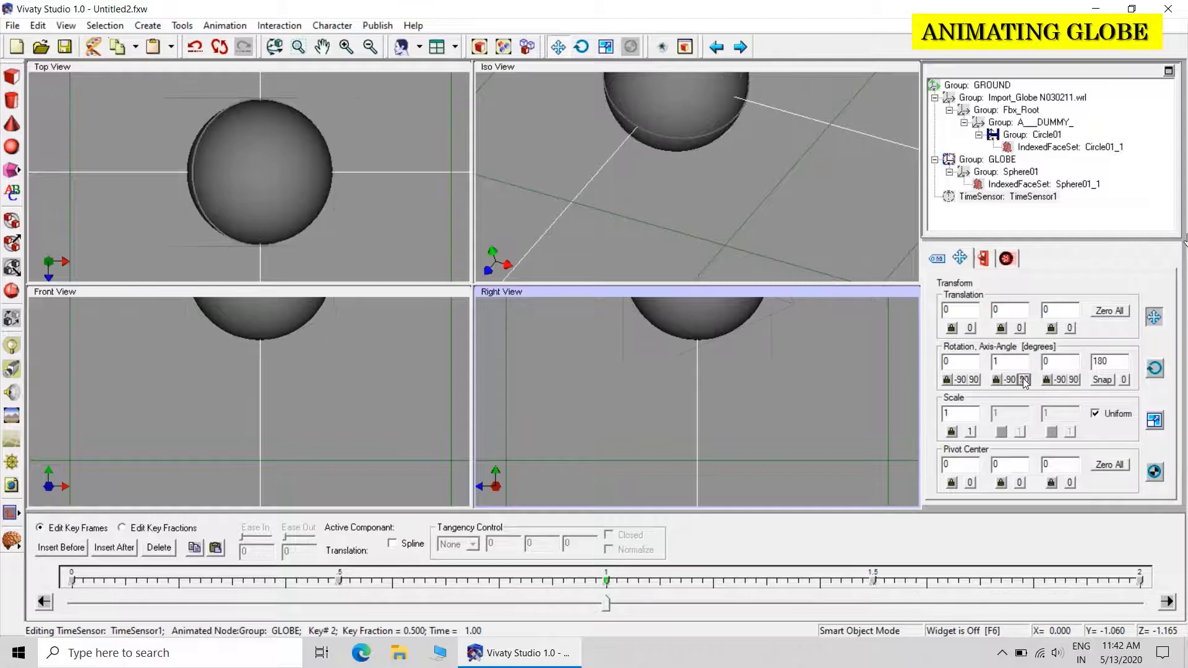
Step: Add the Y-rotation keys at 1.5 s and 2 s, then scrub back through the animation
left_click(703, 604)
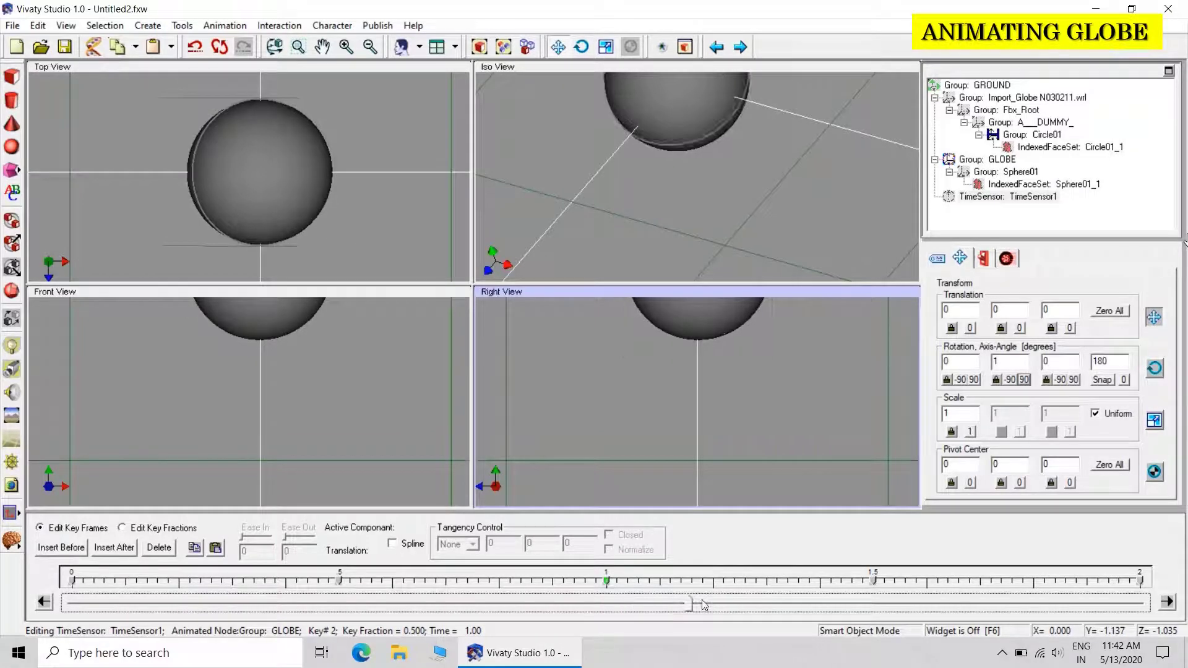
left_click_drag(702, 604, 878, 599)
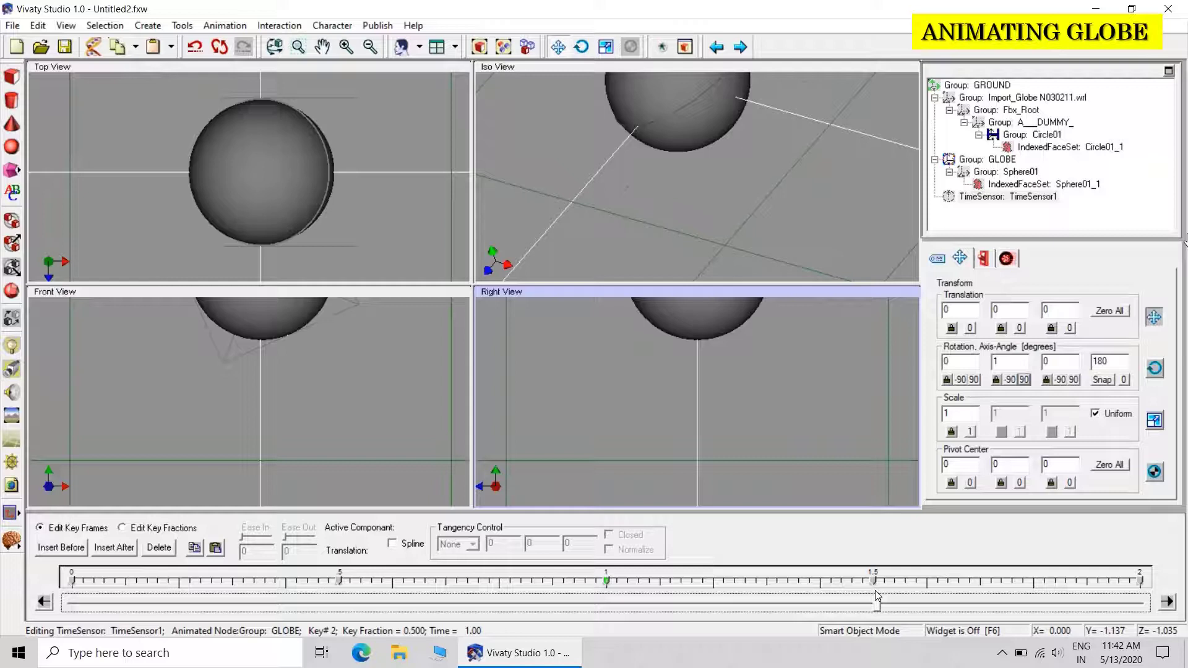
left_click(875, 599)
left_click(1023, 380)
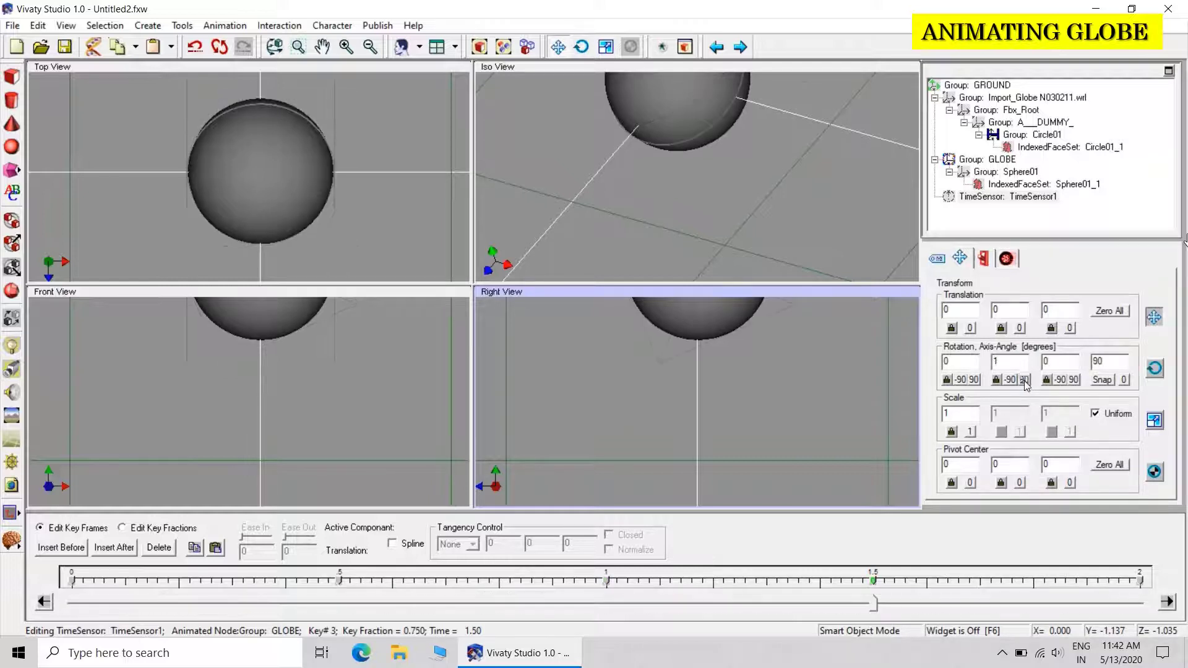
left_click(1024, 381)
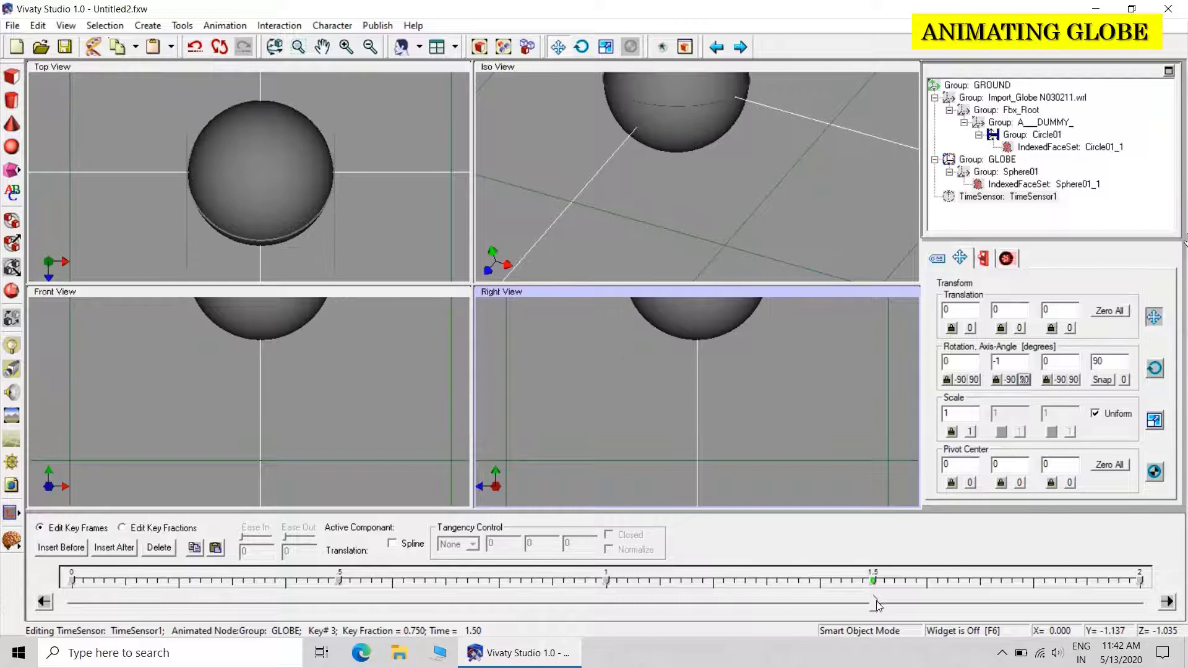
left_click_drag(875, 602, 1140, 601)
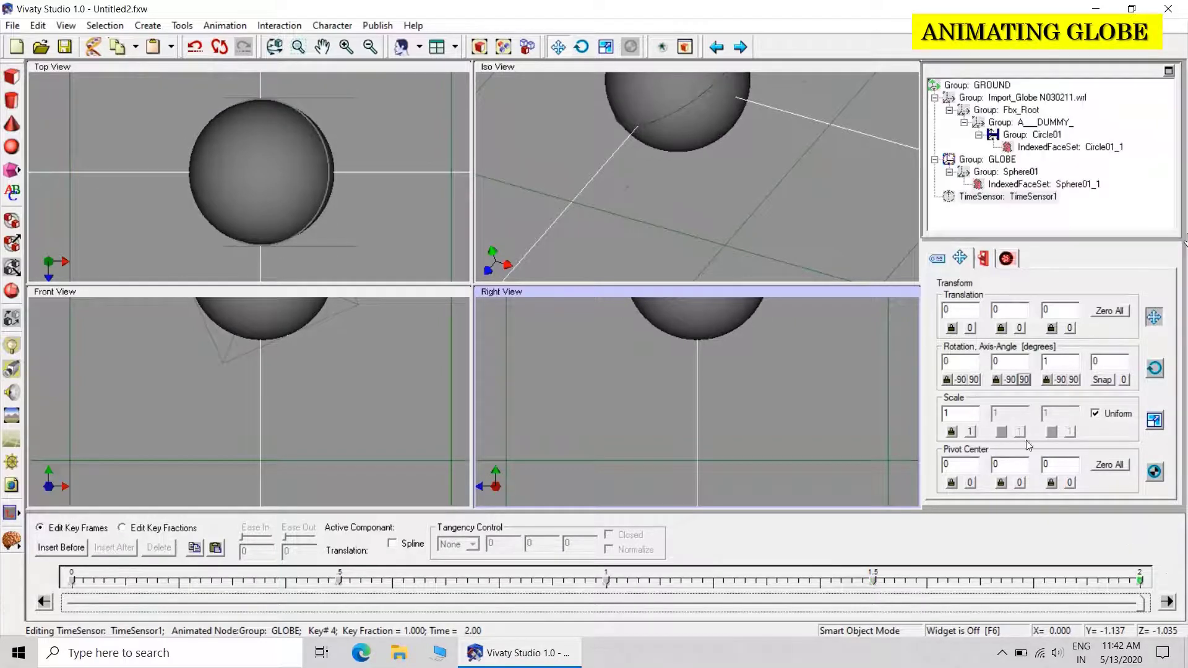
left_click(1022, 380)
left_click(1022, 380)
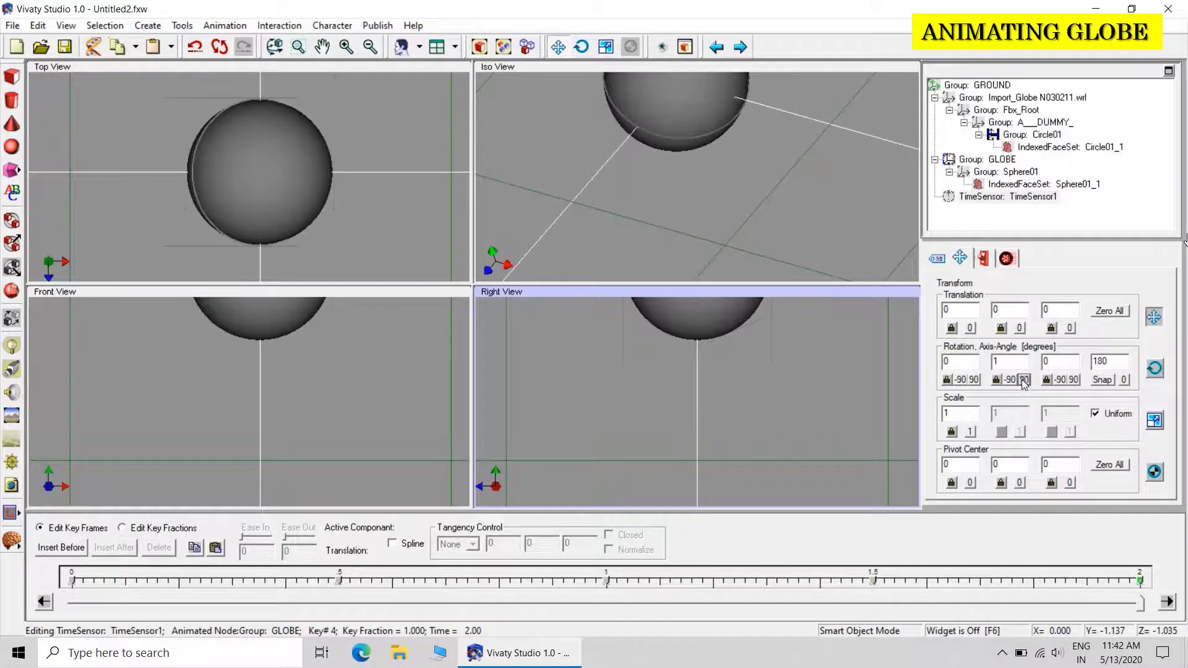
left_click(1022, 379)
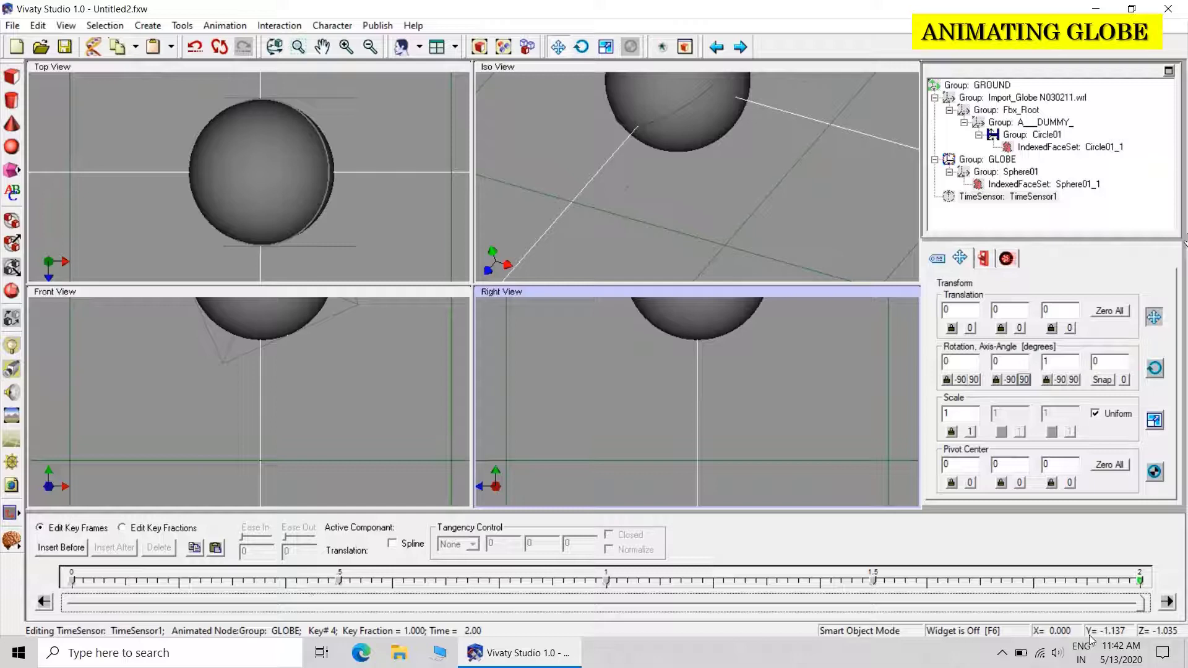
left_click_drag(1142, 602, 67, 606)
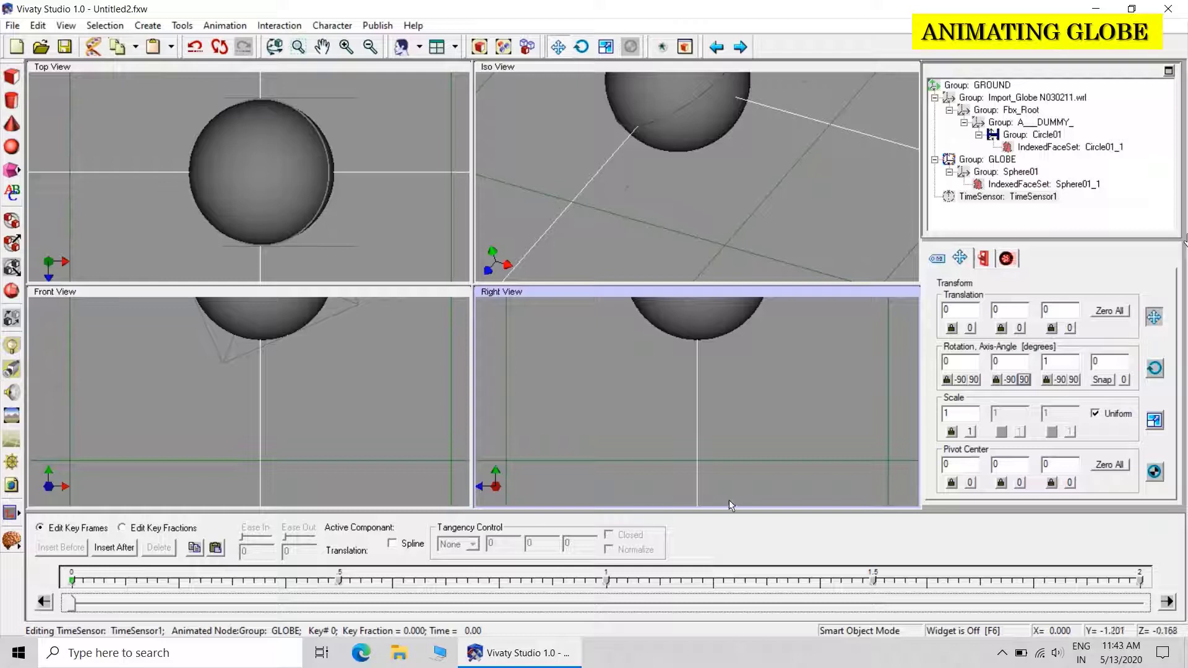
Step: Close the timeline and apply globe map.jpg as the texture of Sphere01_1
left_click(986, 261)
left_click(1006, 259)
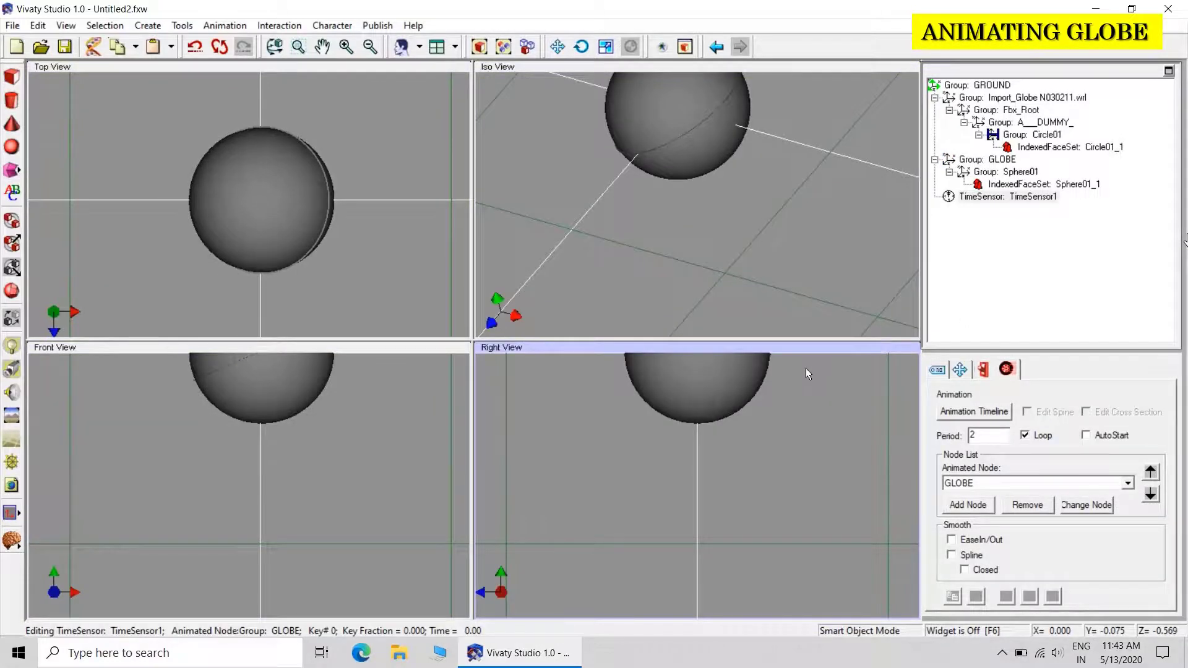
left_click(1038, 186)
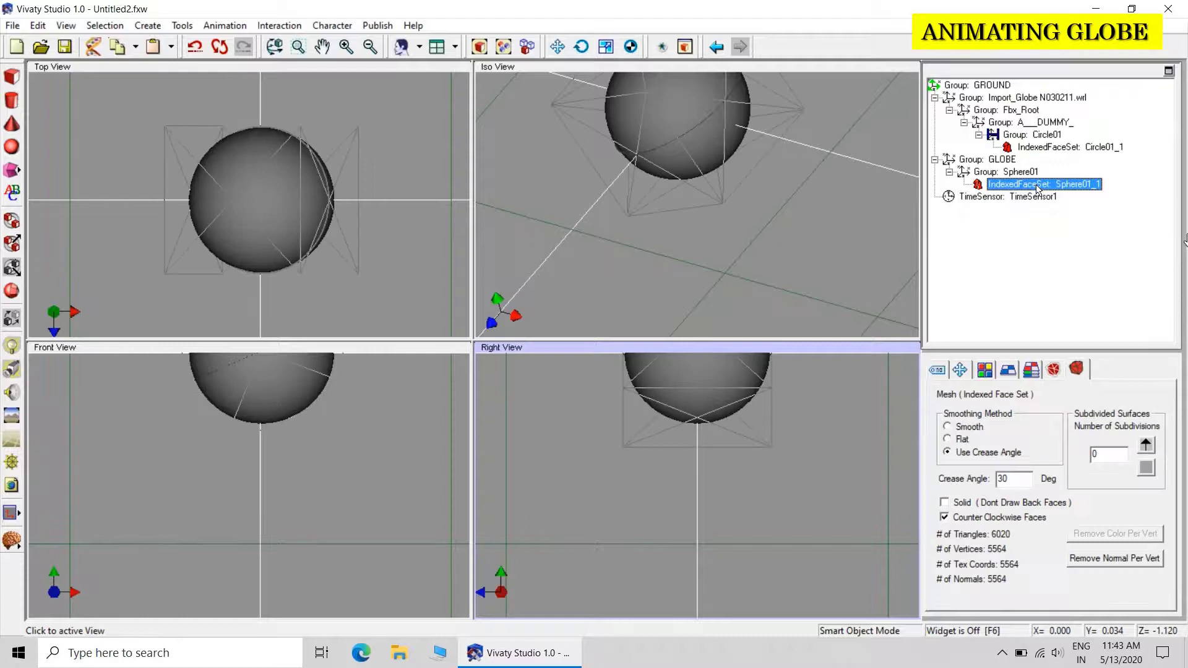
left_click(985, 373)
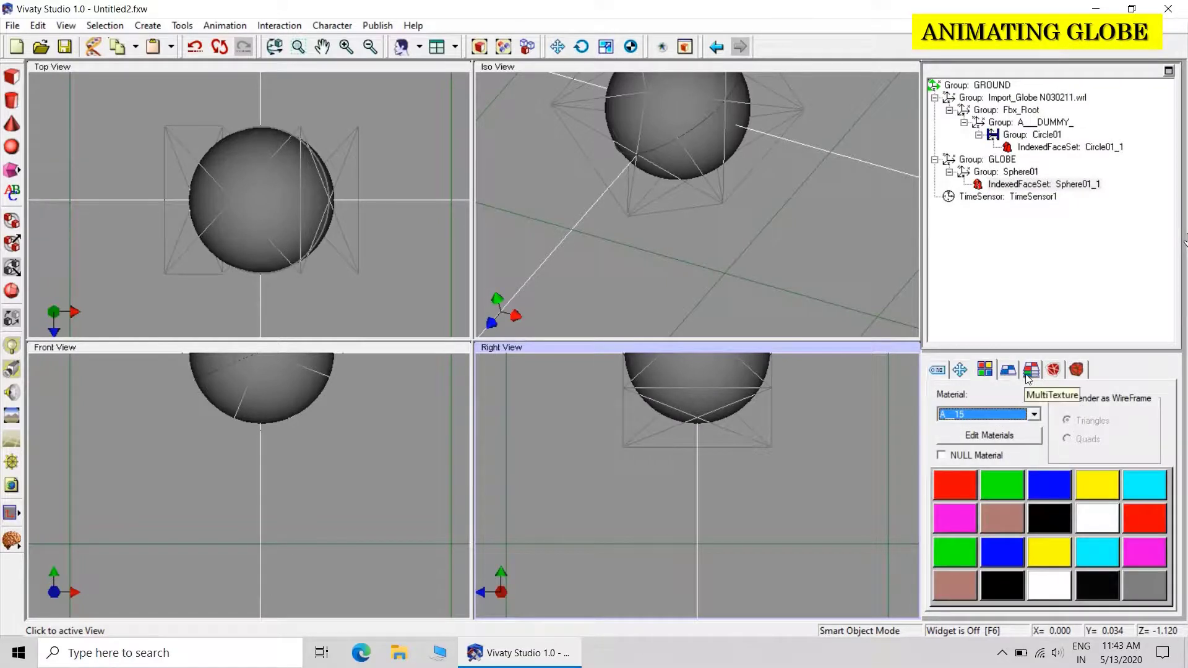
left_click(1008, 373)
left_click(1157, 414)
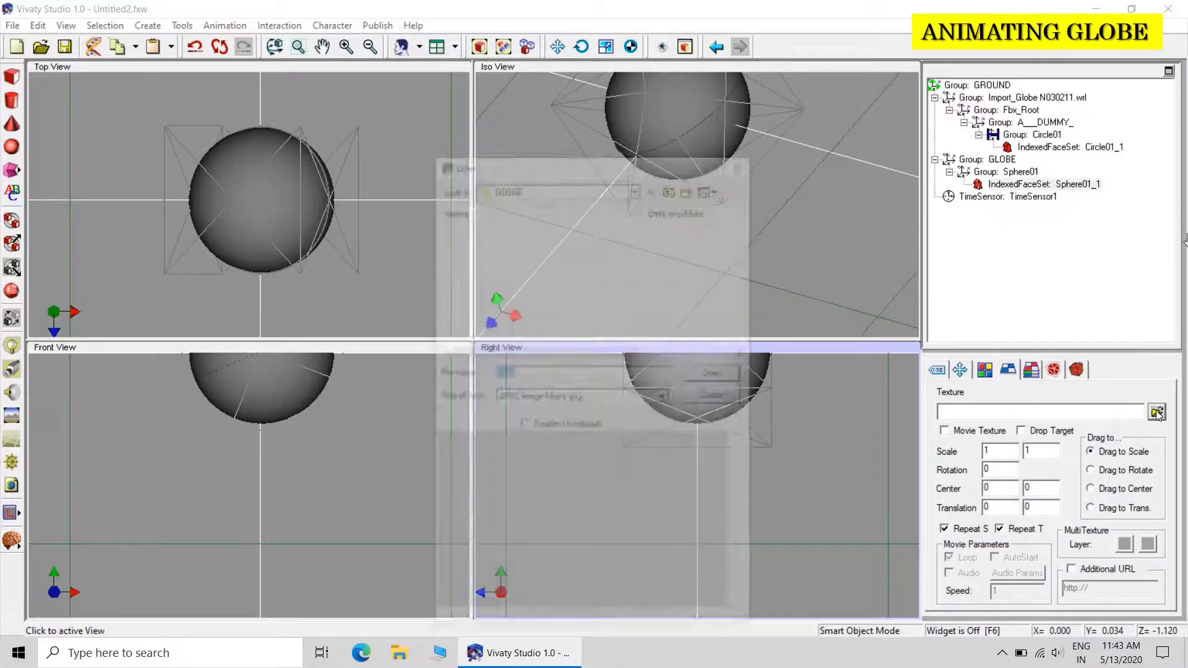
left_click(487, 267)
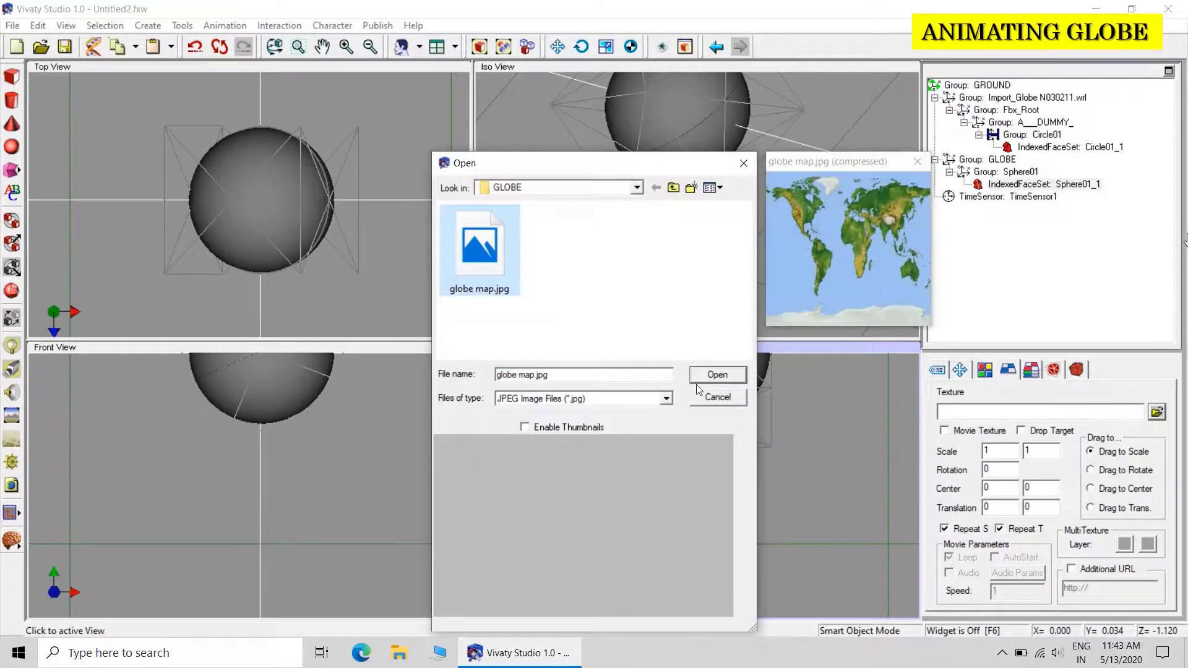
left_click(720, 377)
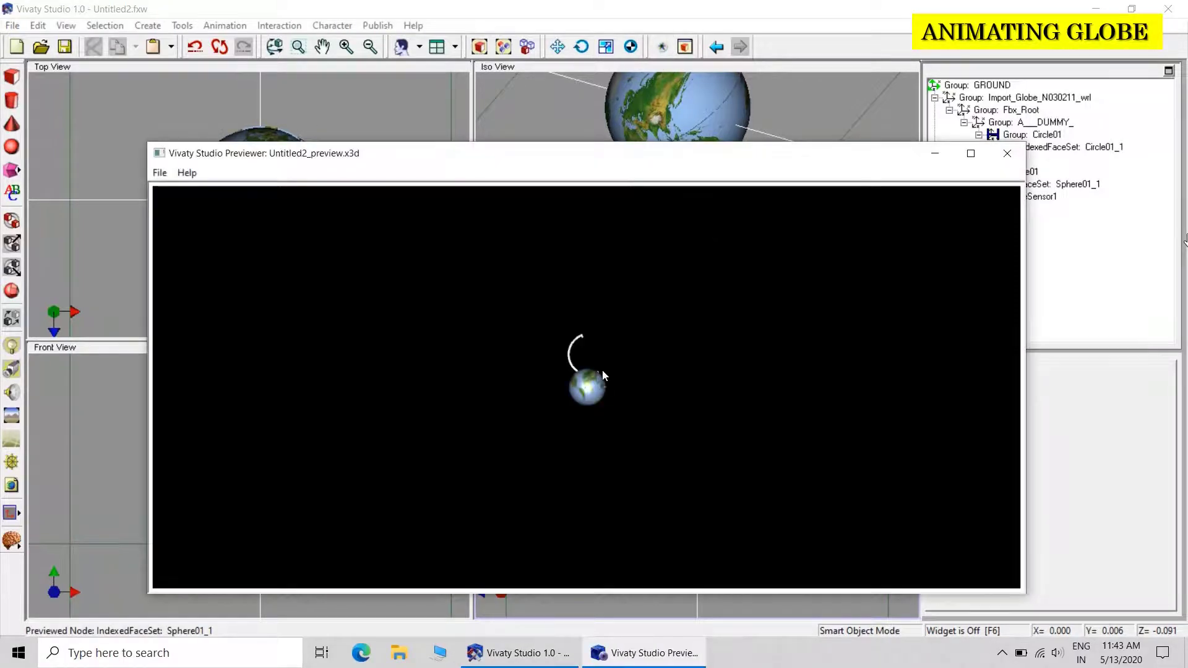
Step: Close the first preview and set the time sensor to start automatically
left_click_drag(597, 412, 608, 237)
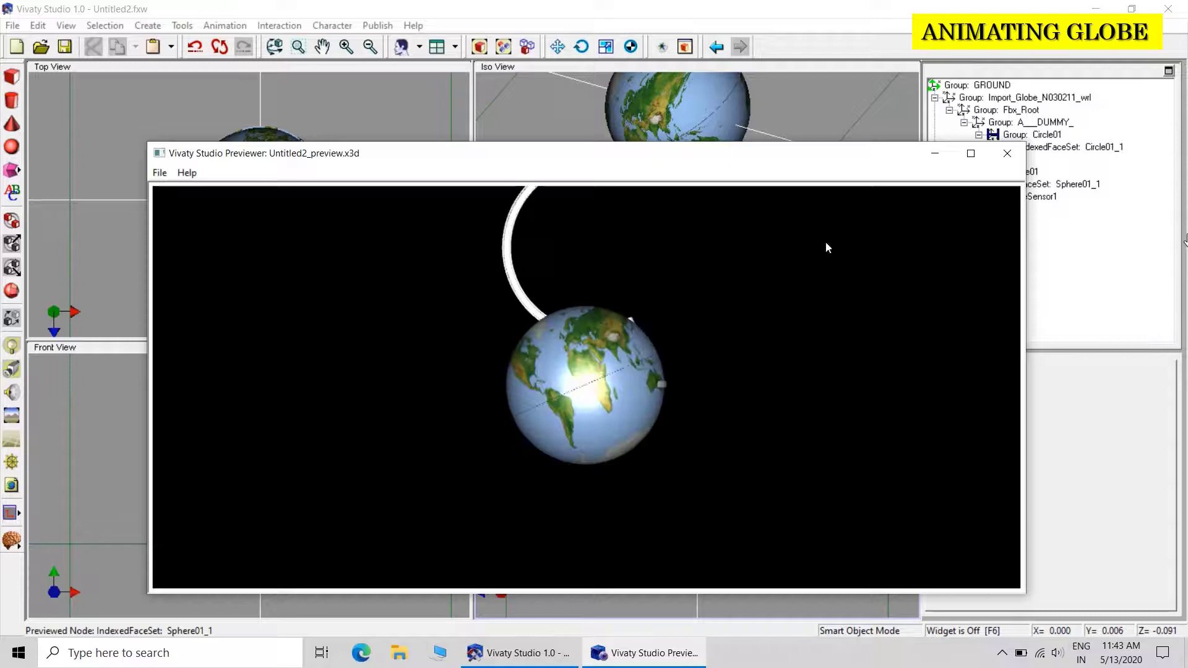
left_click(1007, 153)
left_click(984, 197)
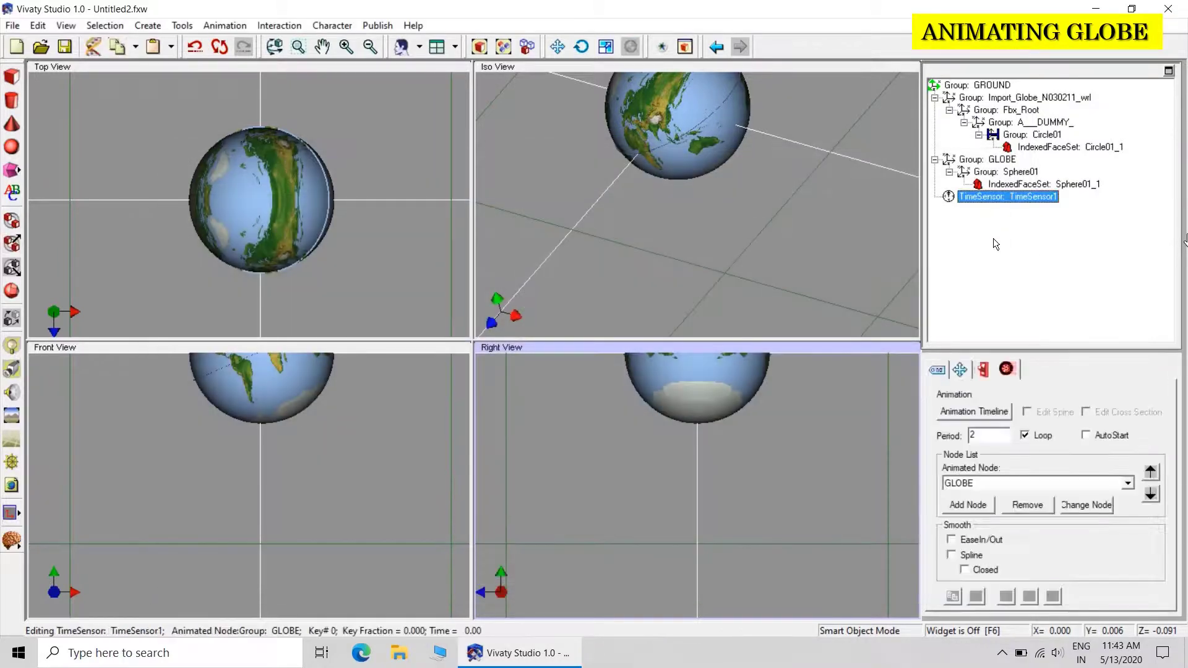
left_click(1098, 436)
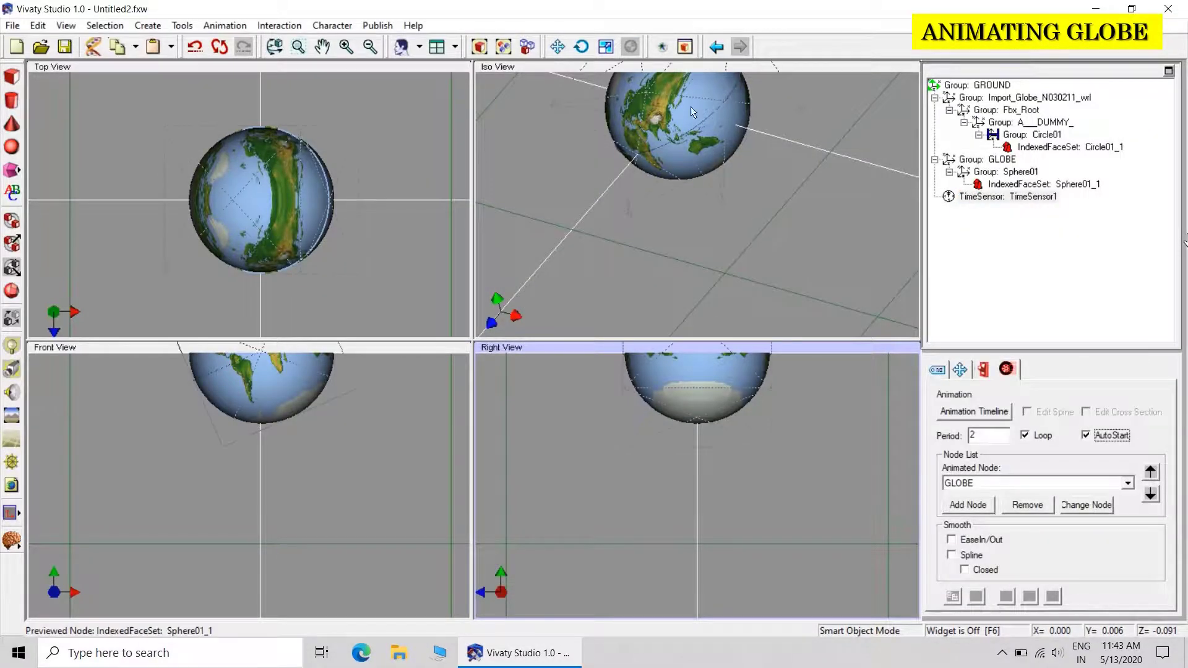
Step: Preview the spinning globe, close the preview, and select the Circle01 group
left_click(662, 47)
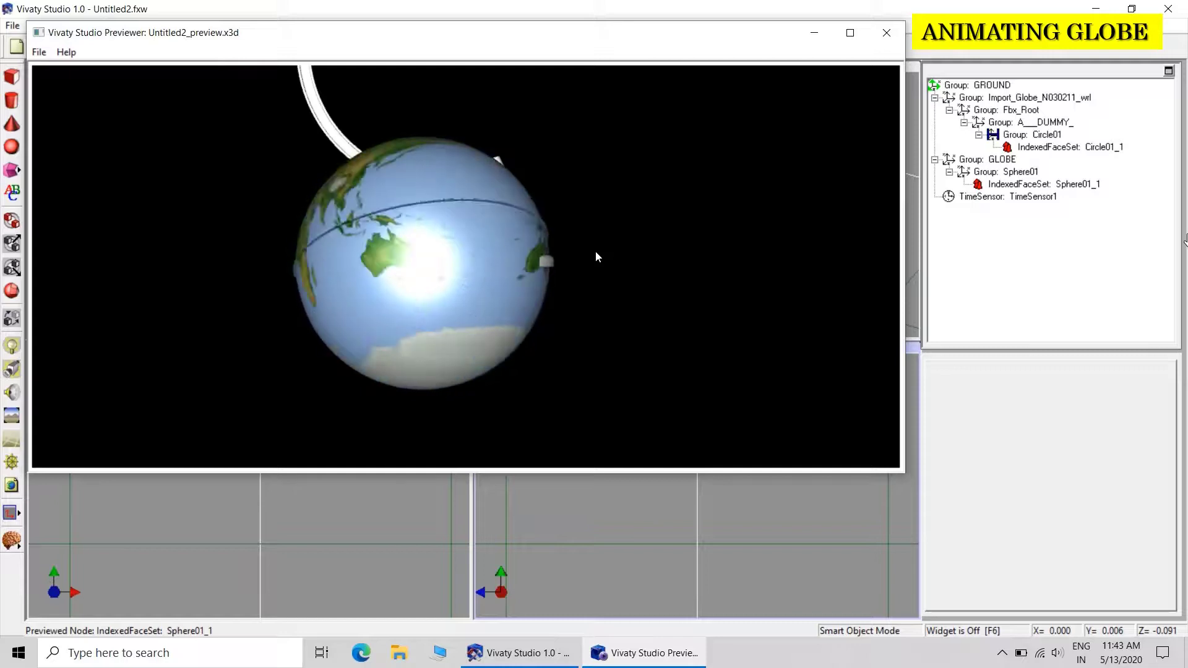
left_click(886, 32)
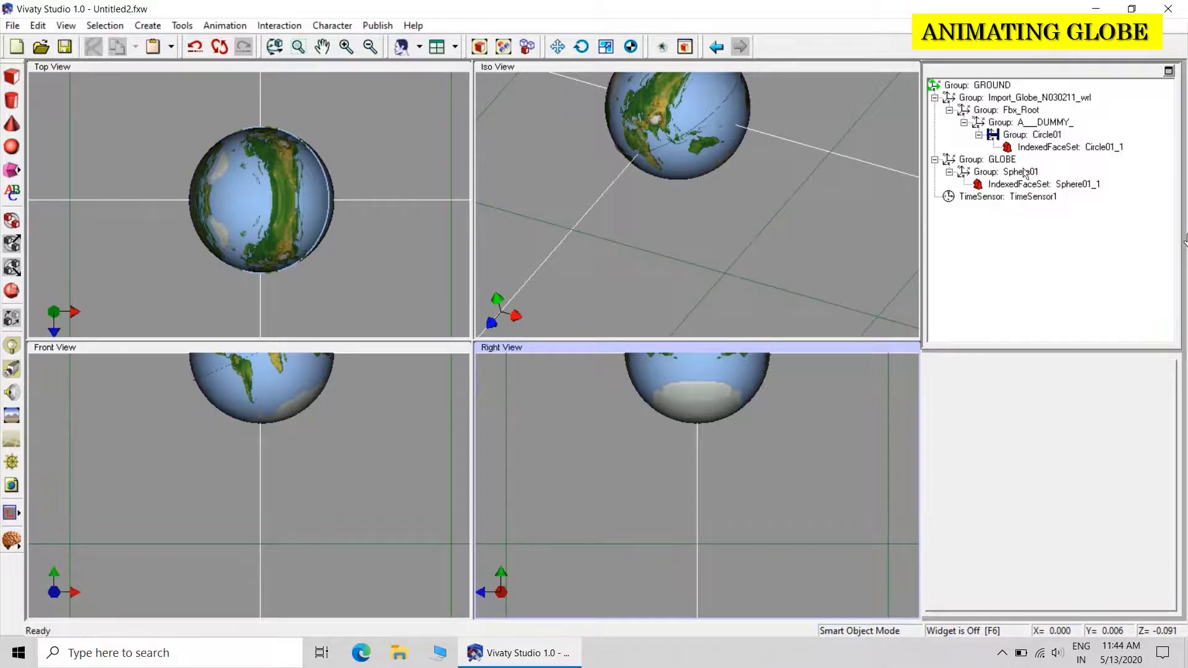
left_click(1014, 138)
Step: Unhide Circle01 and view its Circle01_1 mesh in the maximized Front View
right_click(1012, 137)
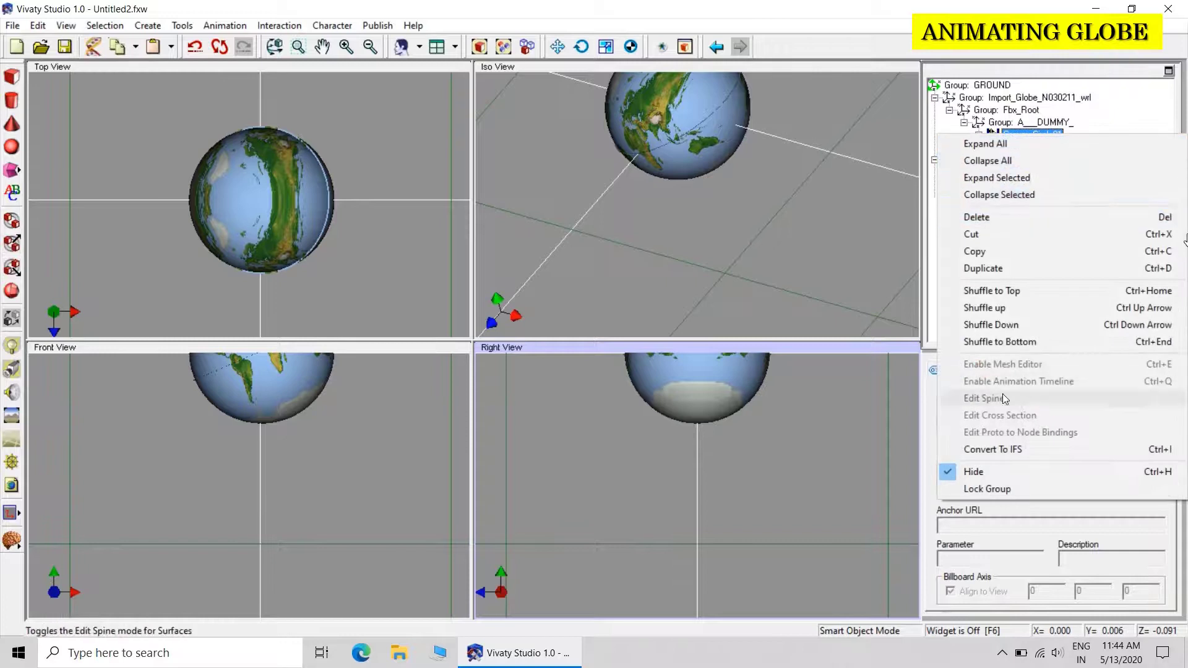
left_click(990, 472)
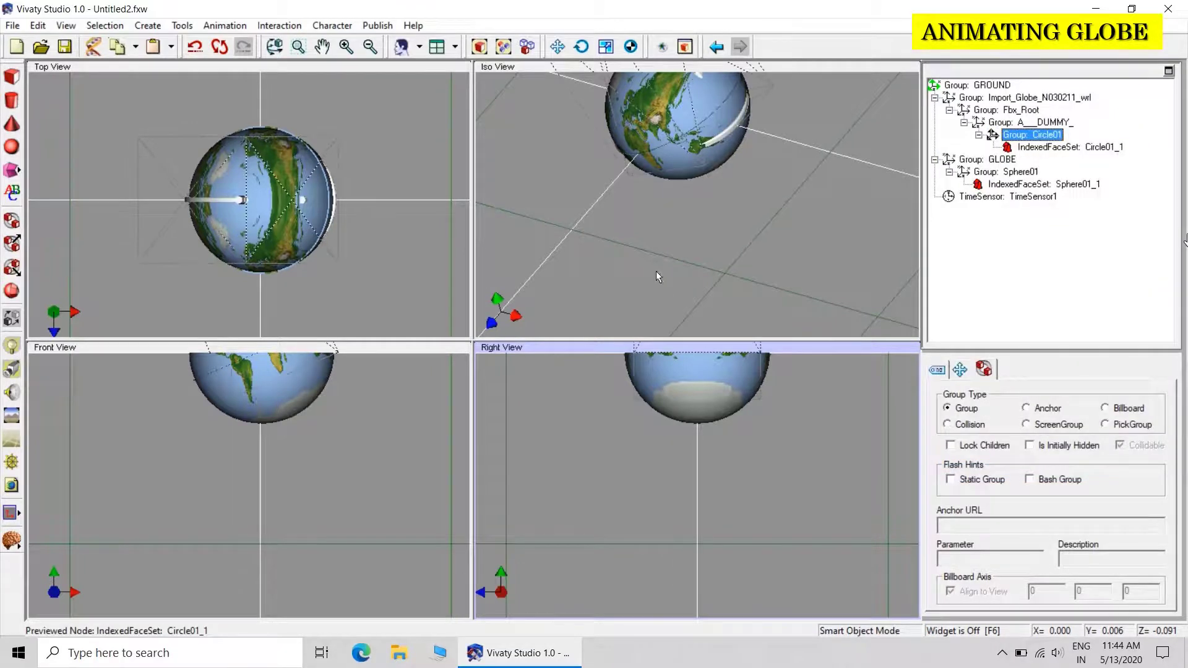
left_click(656, 252)
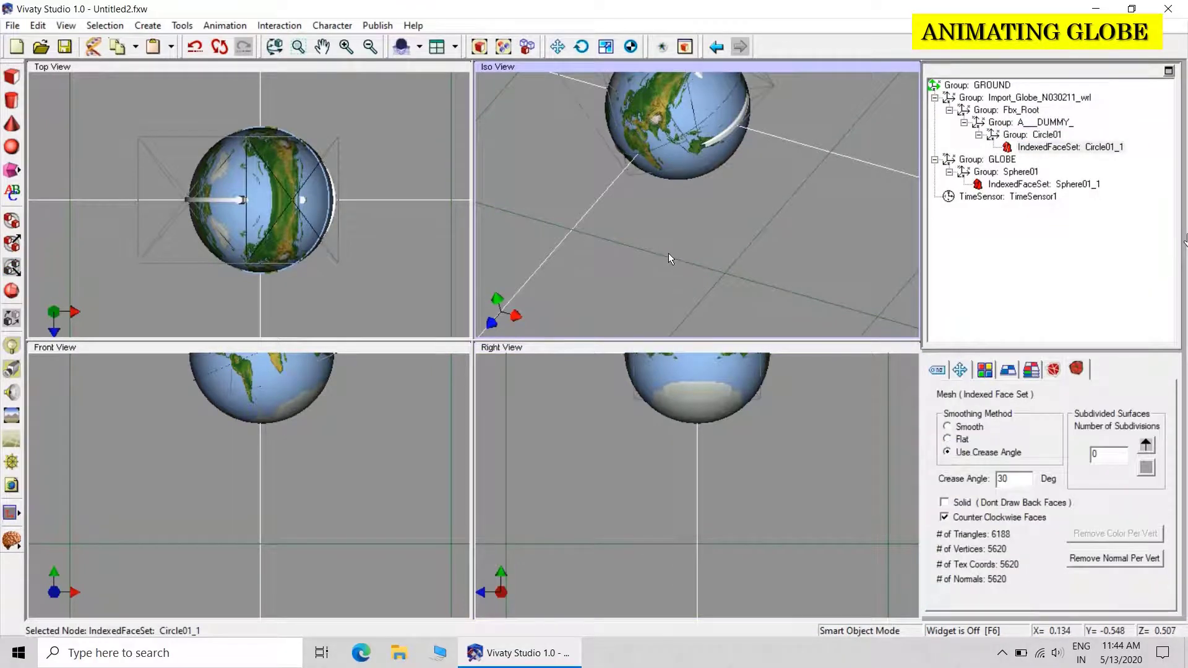
double_click(358, 351)
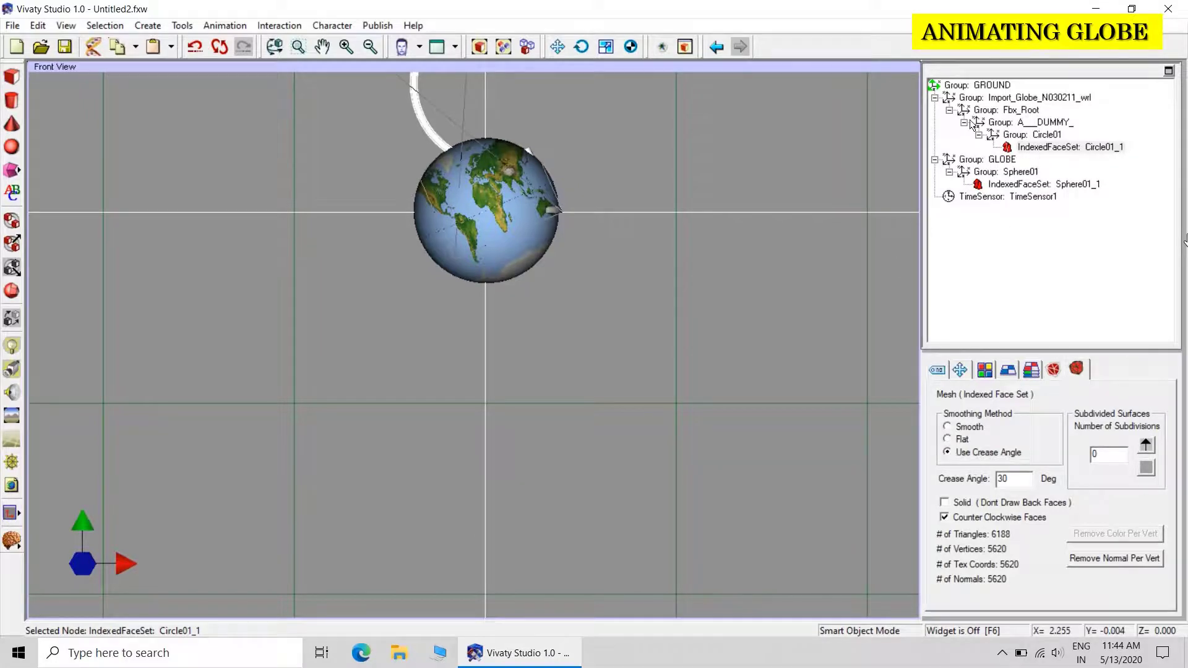
left_click(498, 656)
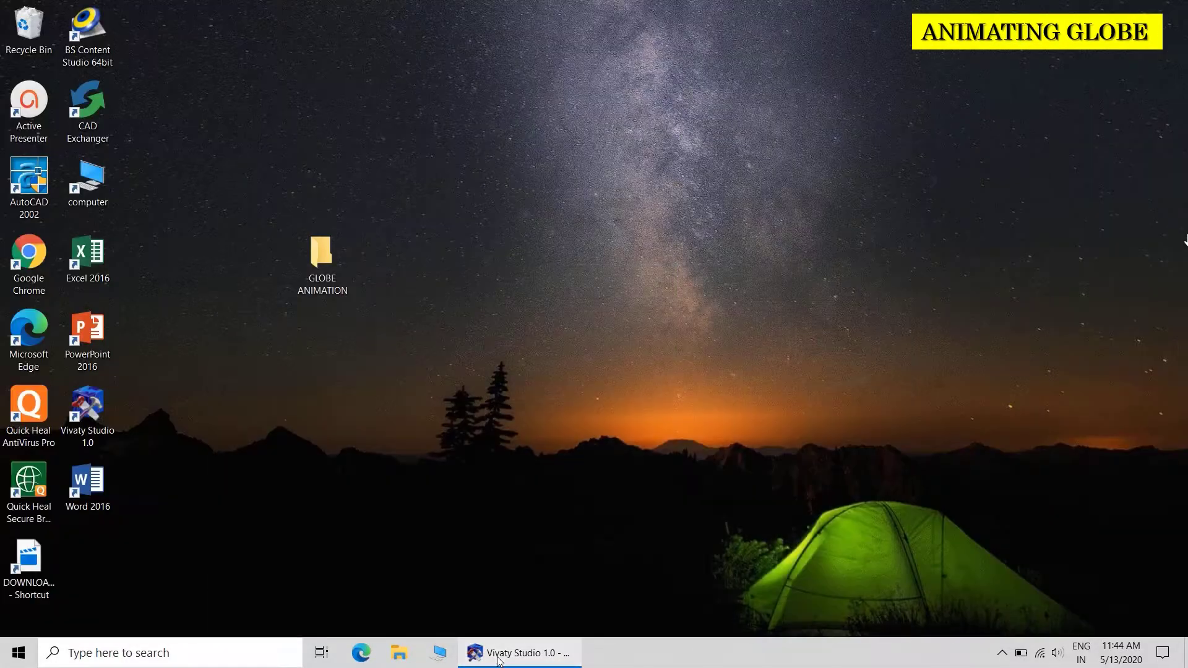
left_click(499, 656)
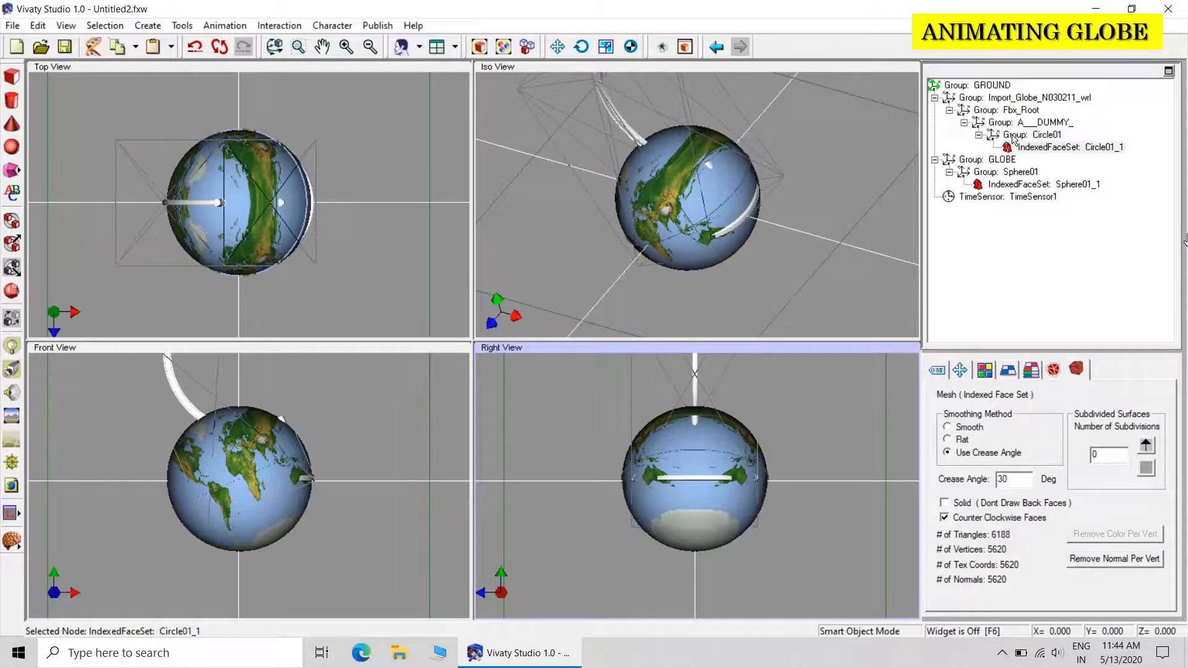
Step: In the maximized Front View, drag the Circle01 stand down in Y around the globe
left_click(1022, 135)
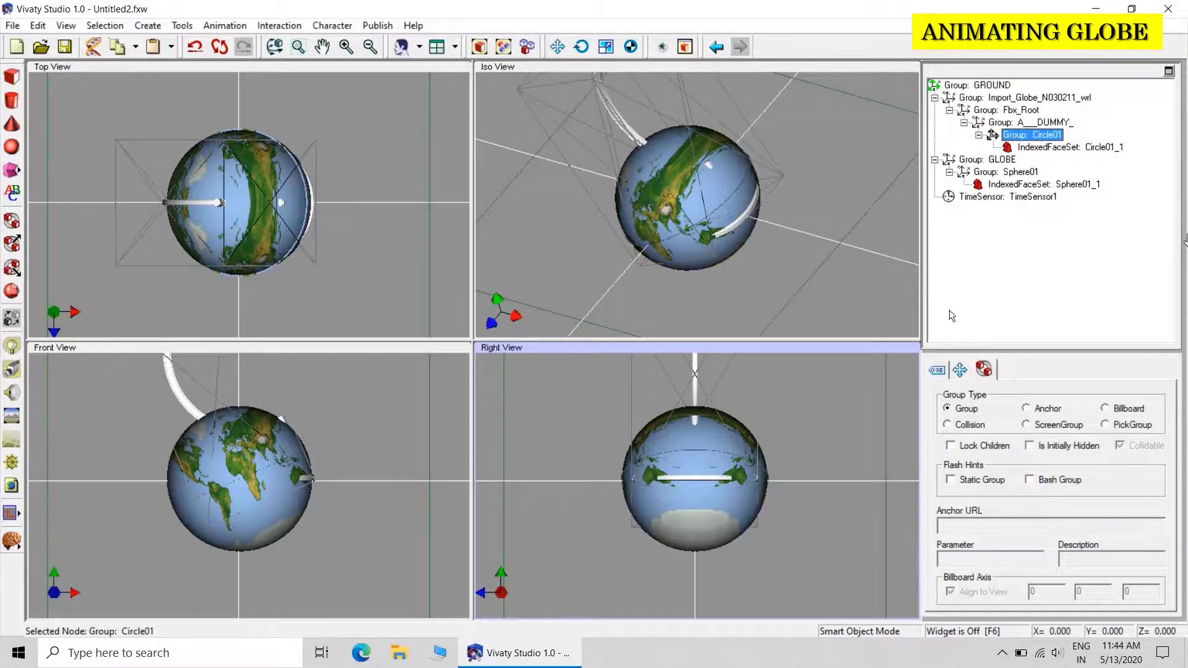
left_click(960, 369)
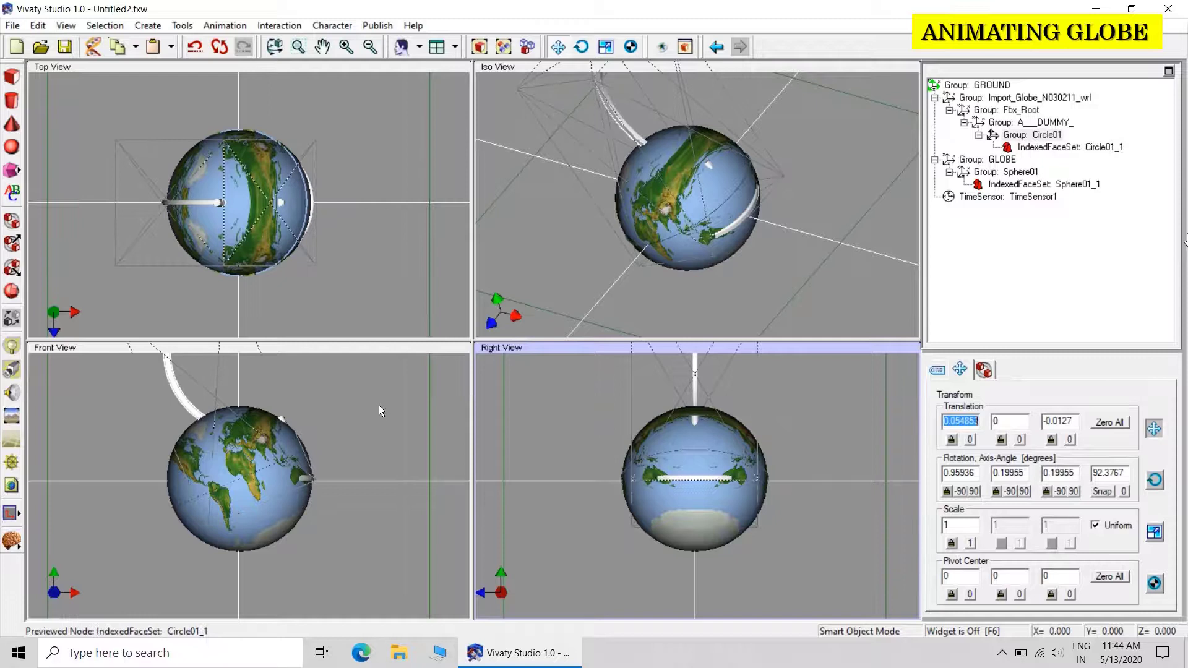
double_click(353, 346)
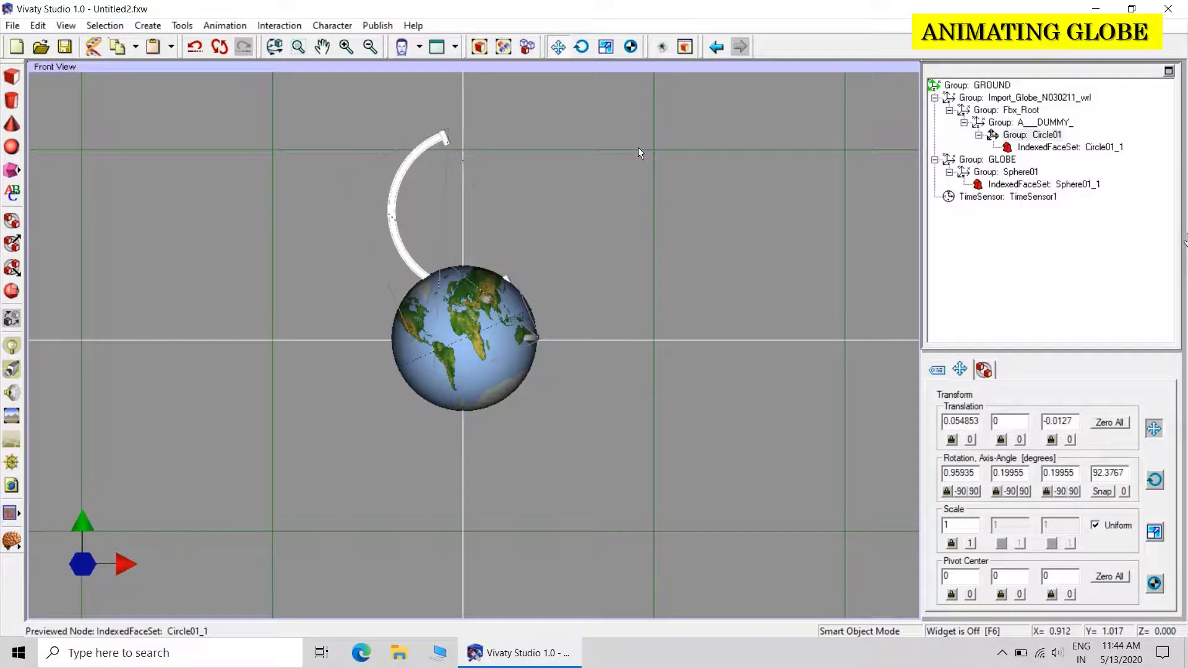
mouse_move(638, 148)
left_mouse_down()
mouse_move(643, 272)
mouse_move(627, 279)
left_mouse_up()
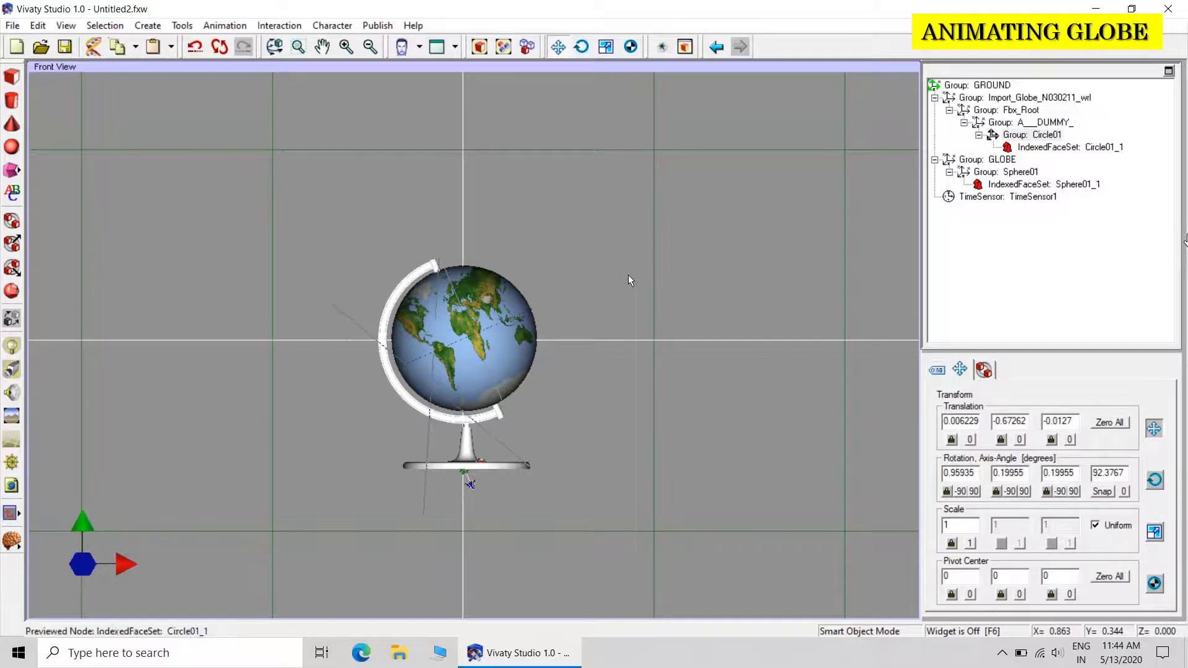
left_click(628, 280)
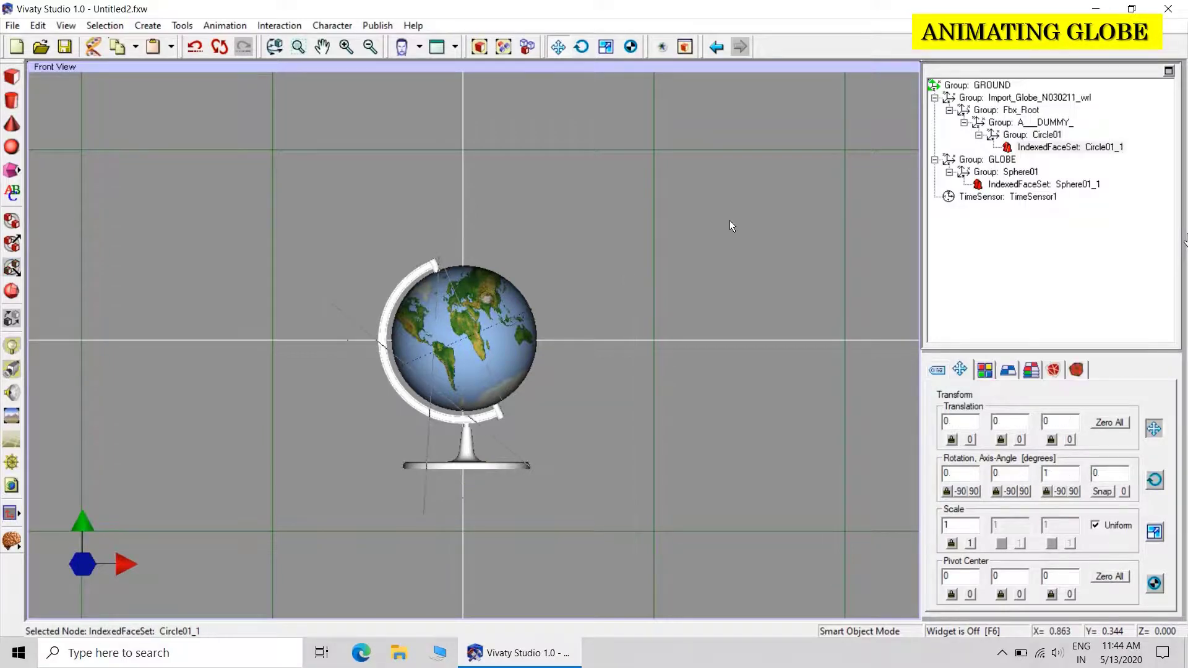
left_click(662, 46)
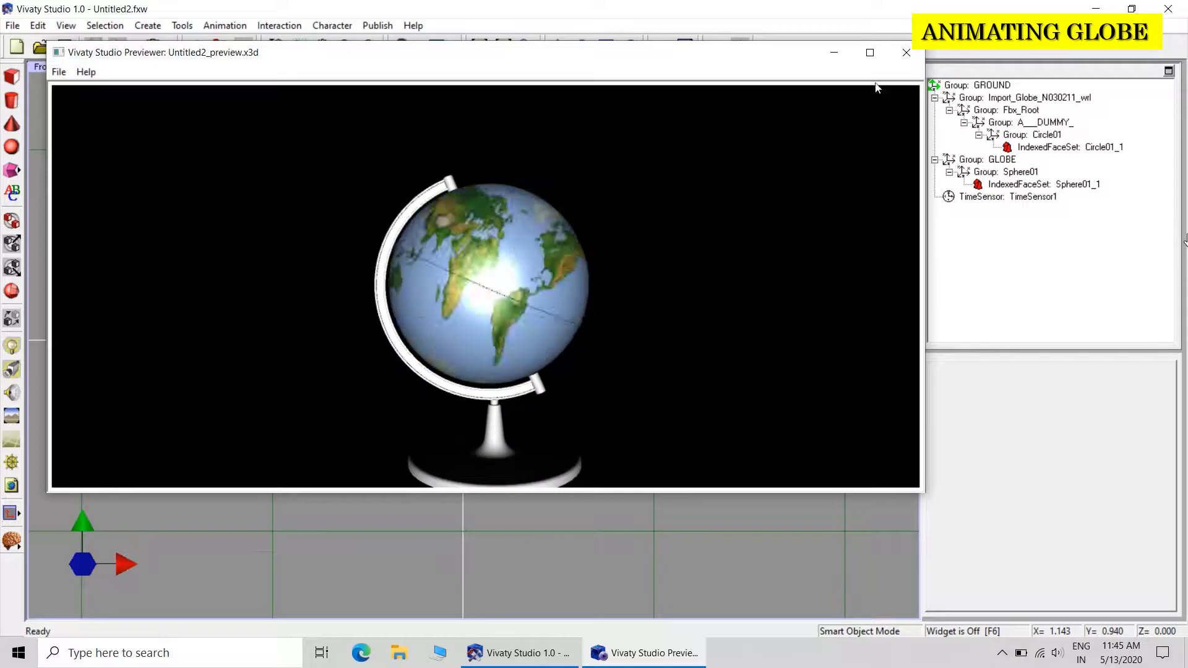
left_click(906, 54)
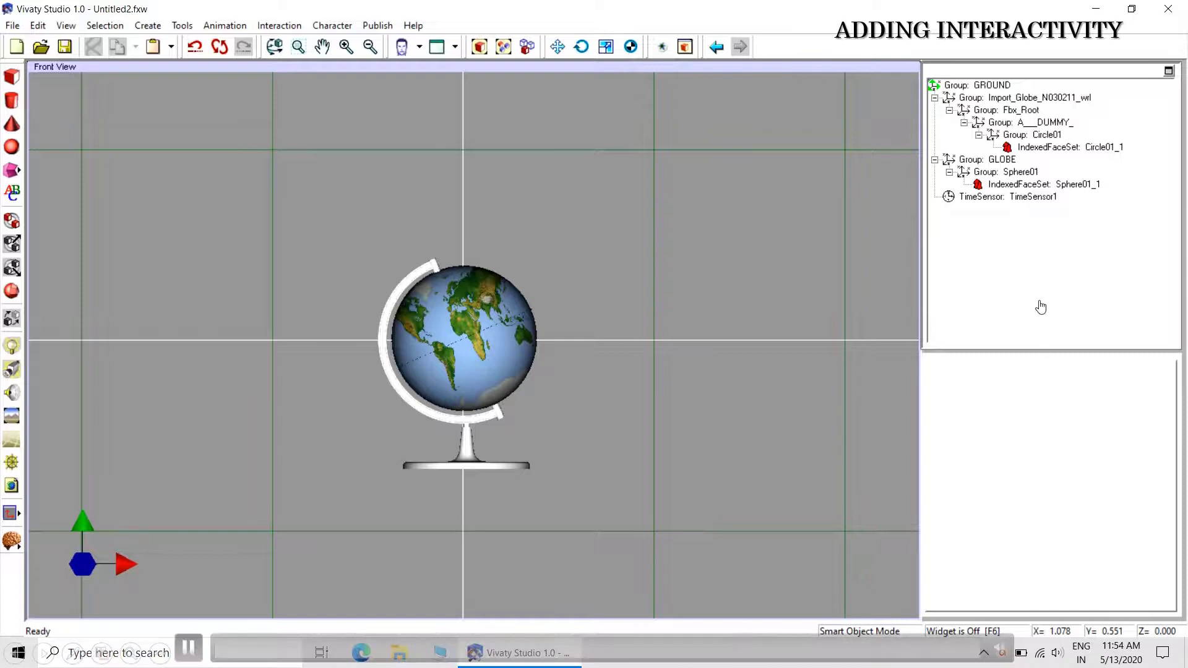
Step: Create a touch sensor from the Interaction menu and place it in the scene
left_click(147, 25)
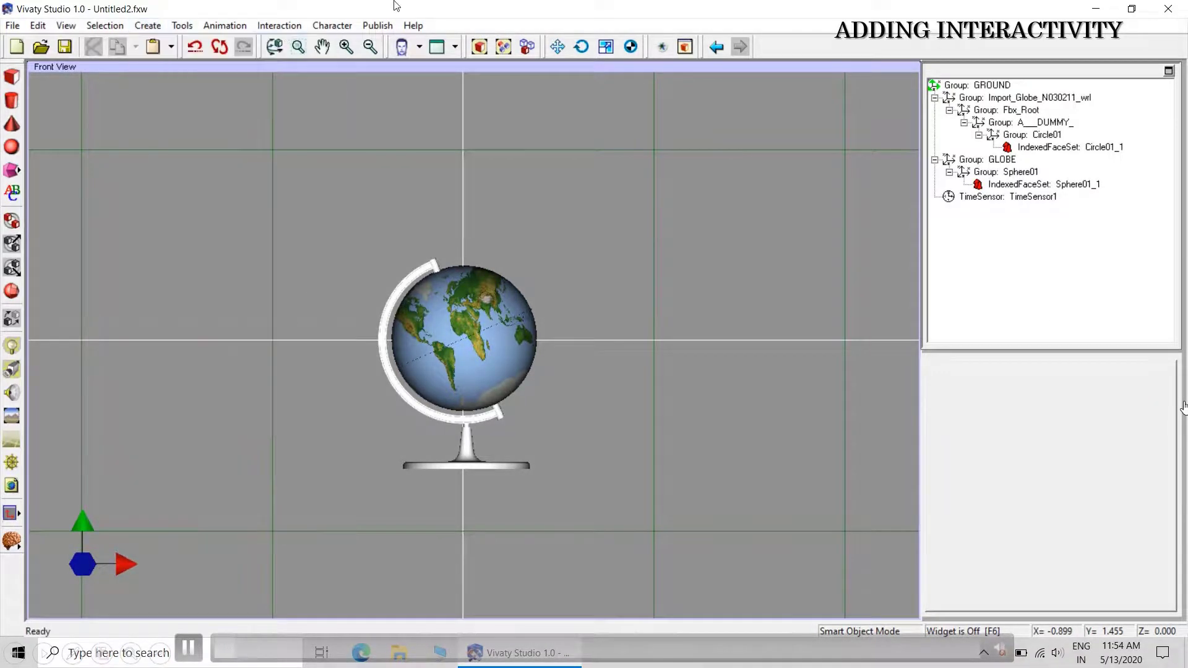
left_click(269, 30)
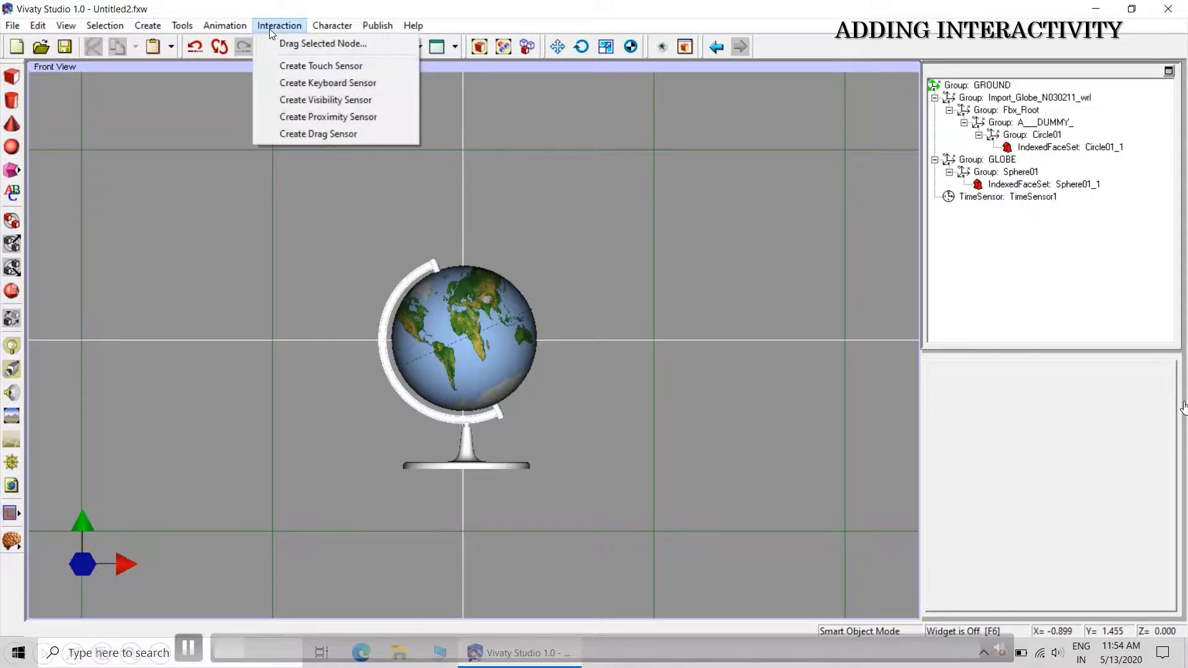
left_click(305, 69)
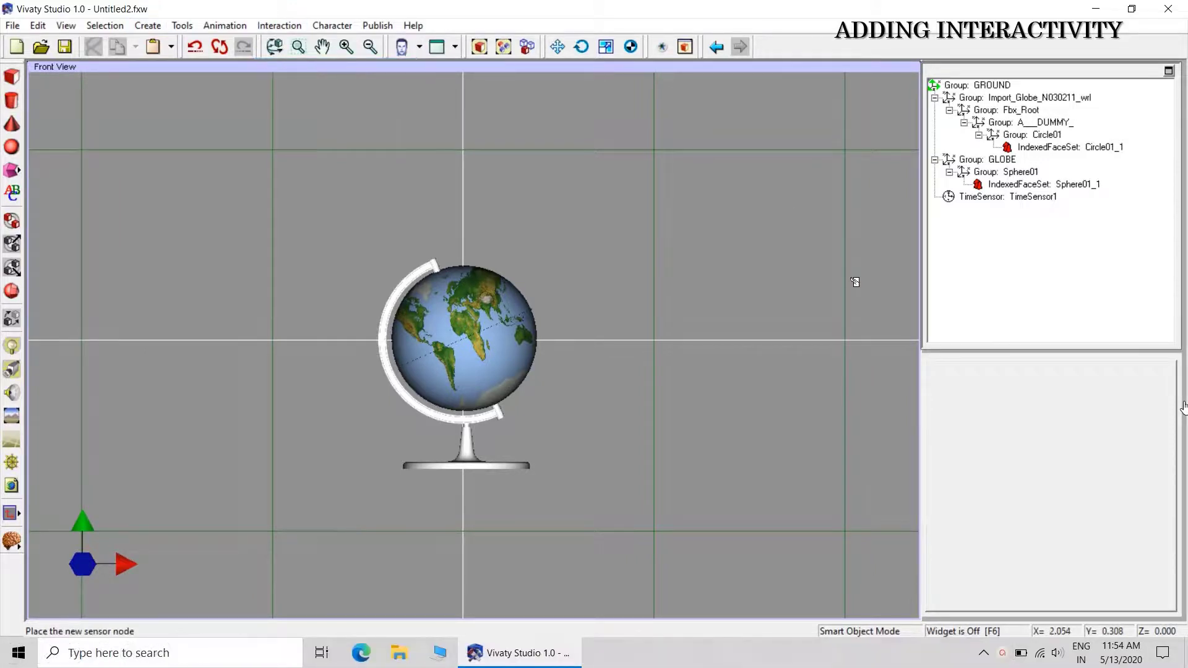
left_click(857, 284)
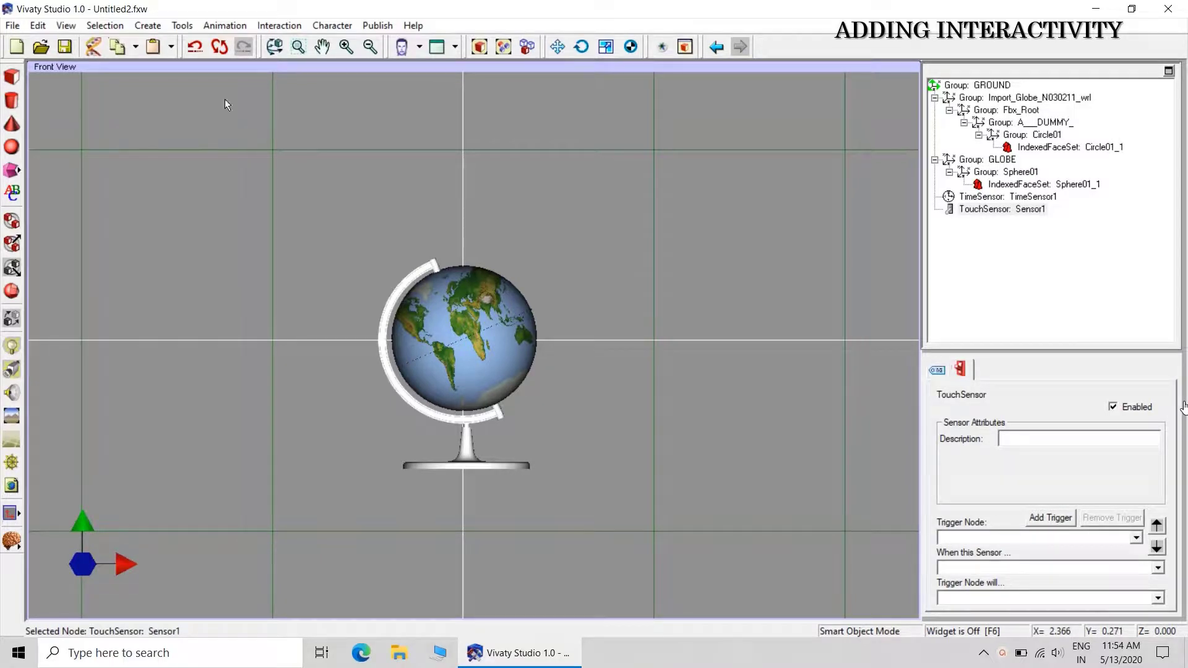
Step: Add a new Route from the advanced items and place it in the scene
left_click(21, 549)
left_click(40, 502)
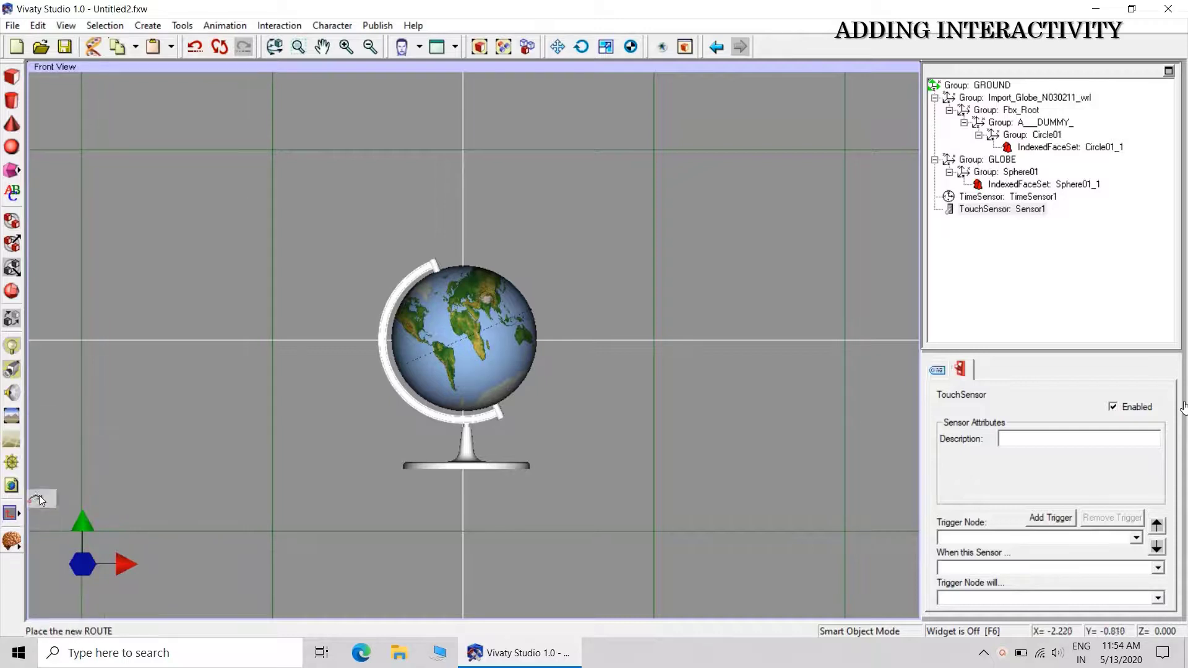
left_click(860, 258)
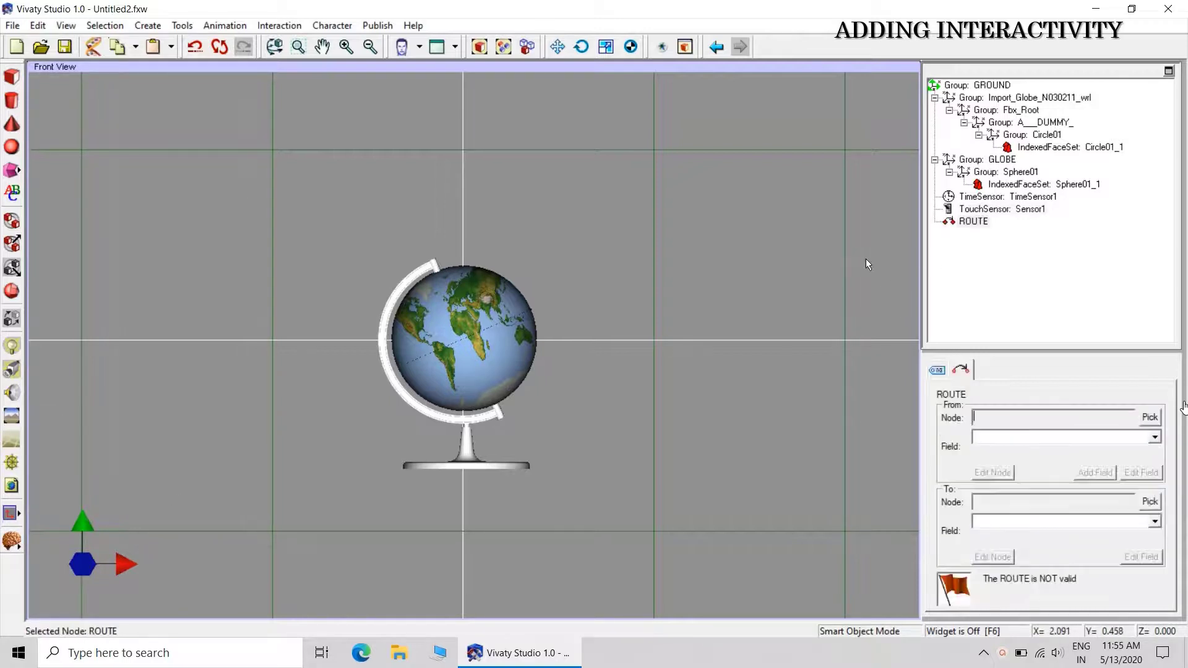
Step: Restore the four views and rename TimeSensor1 to GLOBE_ROTATION
double_click(589, 66)
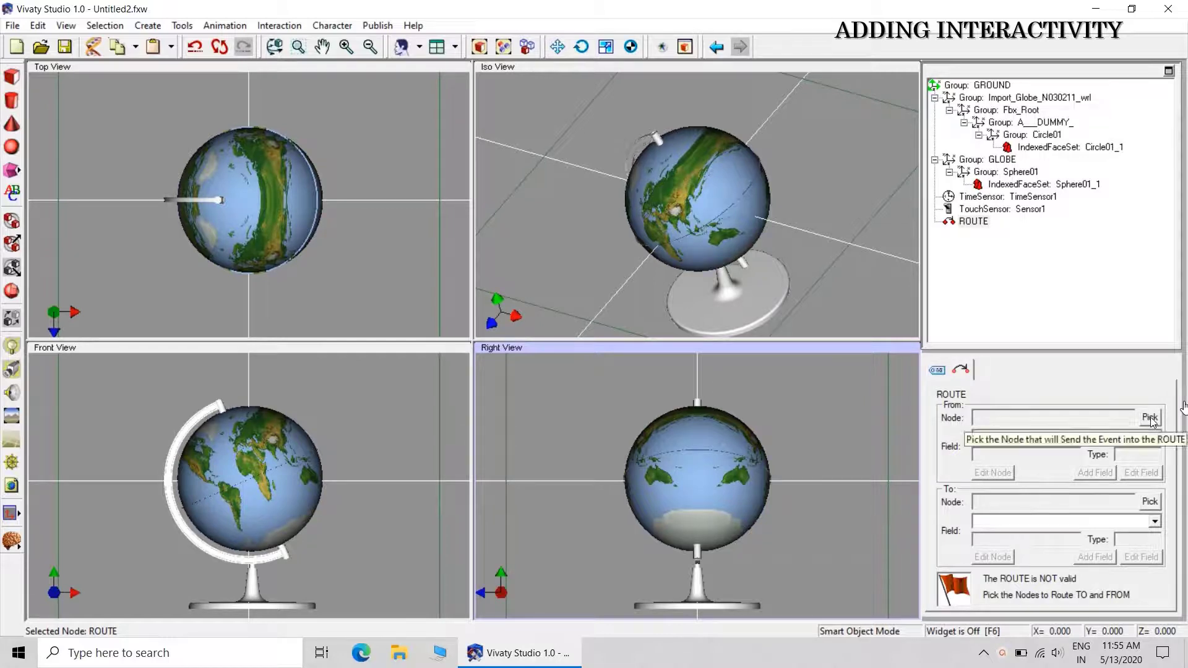
left_click(1010, 197)
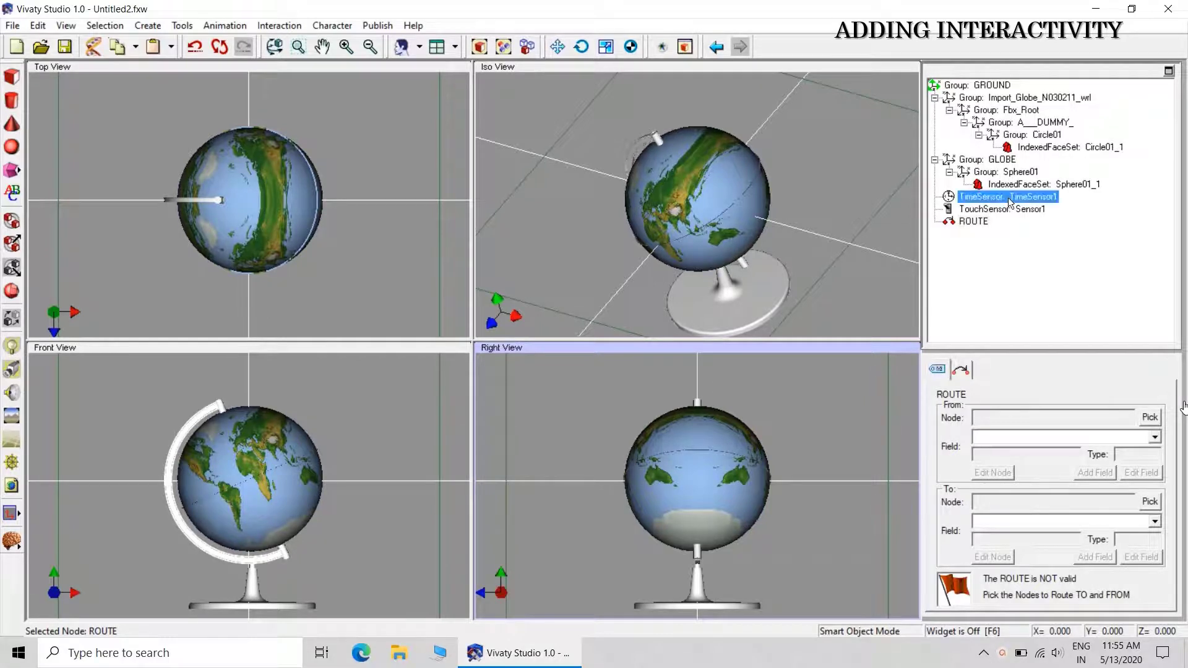
left_click(937, 370)
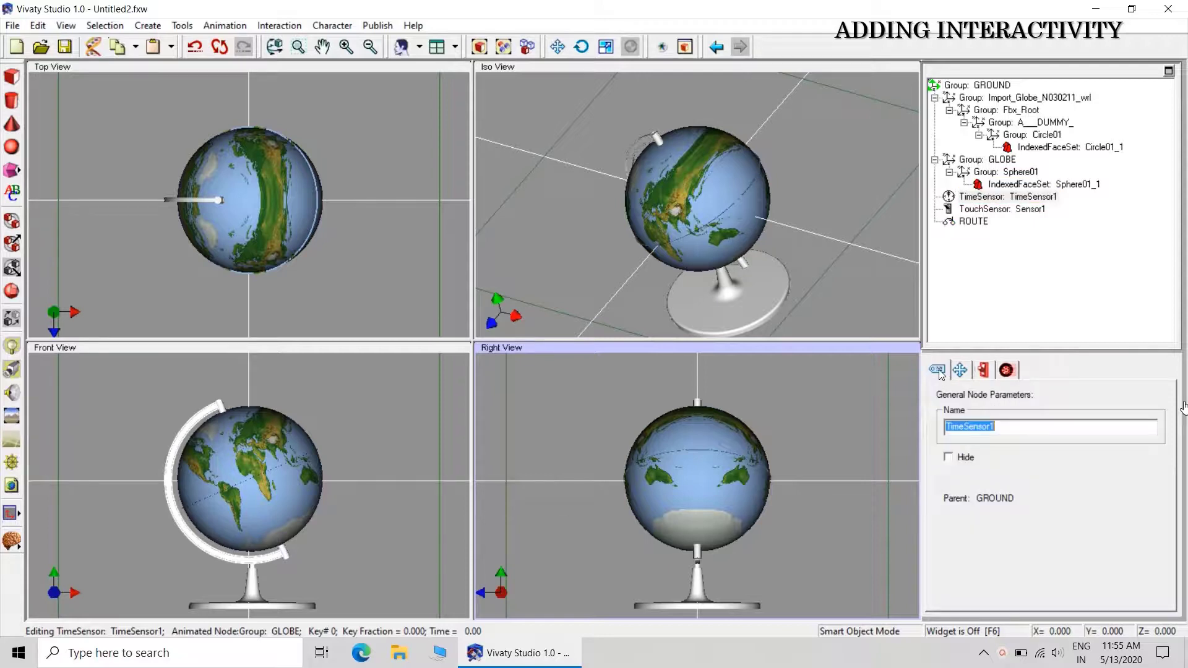
type("G")
type("TATION")
left_click(855, 225)
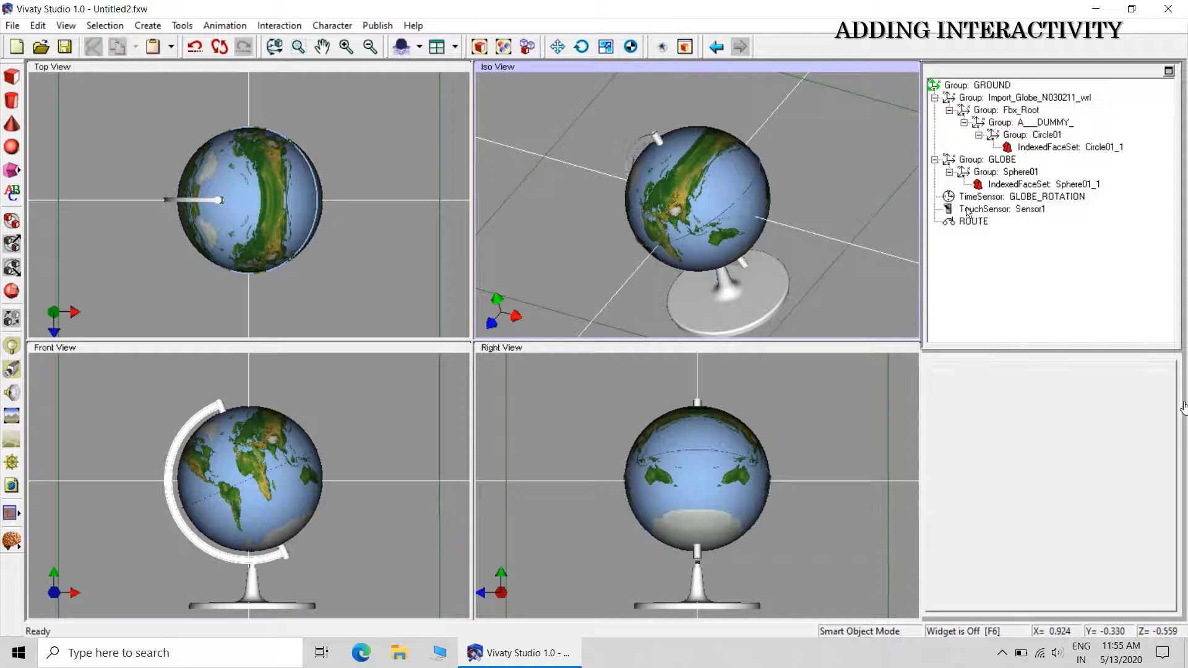
Step: Rename touch sensor Sensor1 to GLOBE and select the ROUTE node
left_click(1003, 209)
left_click_drag(1015, 427, 945, 427)
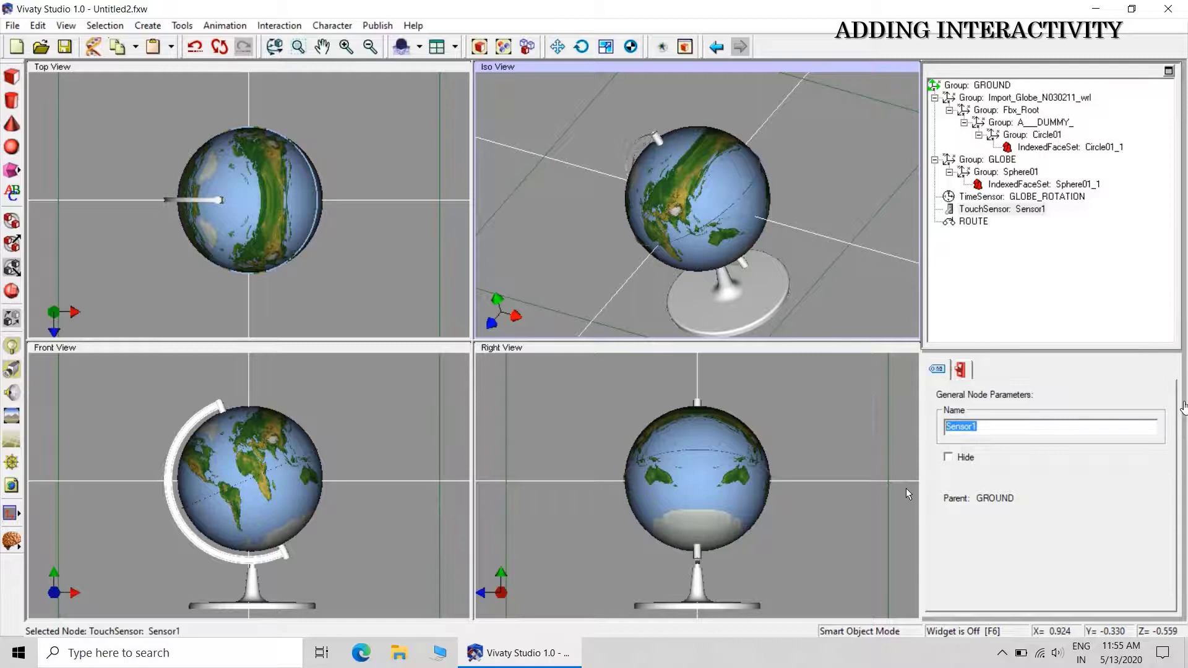
type("GLOBE")
left_click(859, 278)
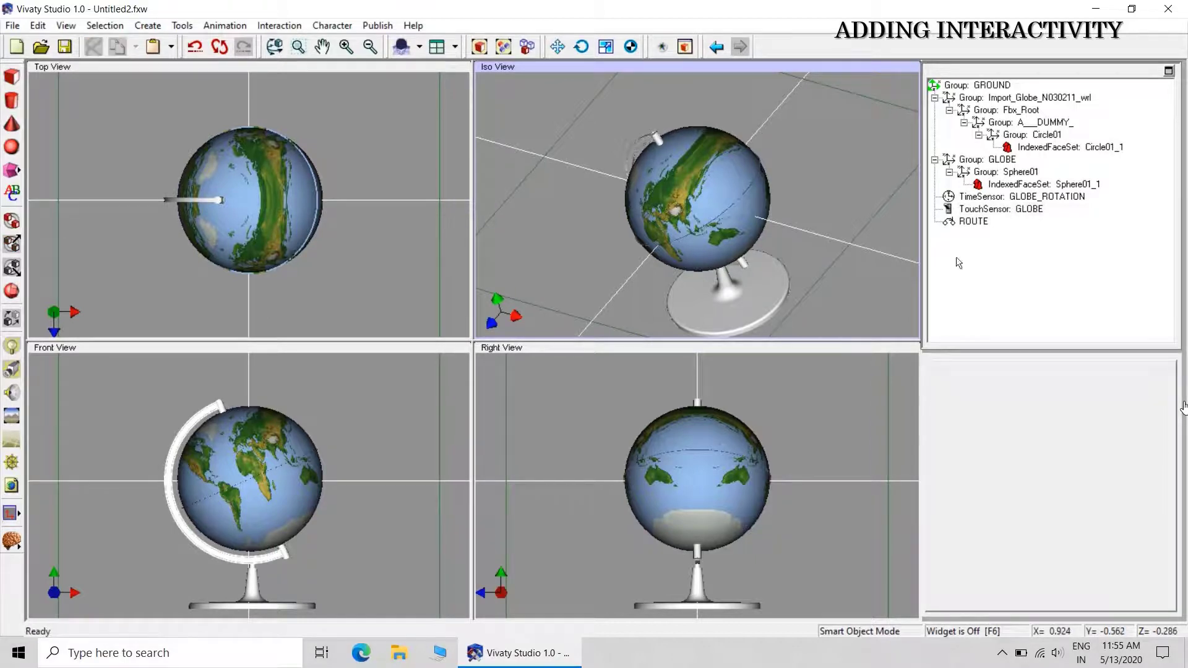
left_click(974, 222)
Step: Set the route source to the GLOBE touch sensor's isOver event
left_click(962, 372)
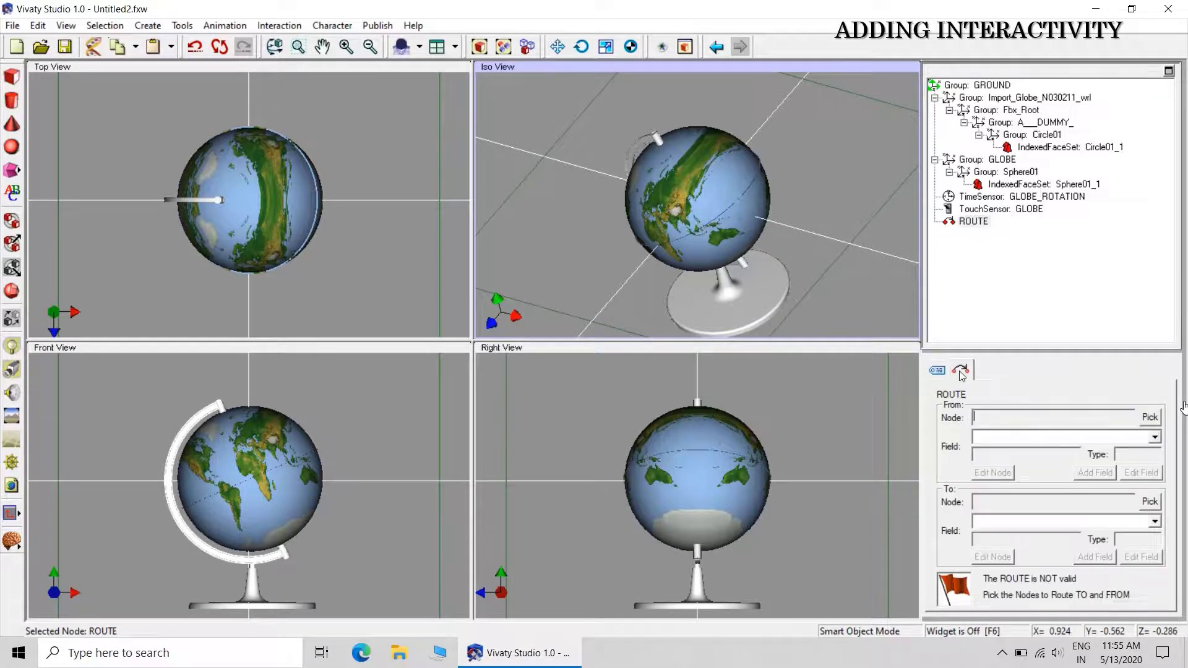
left_click(1152, 419)
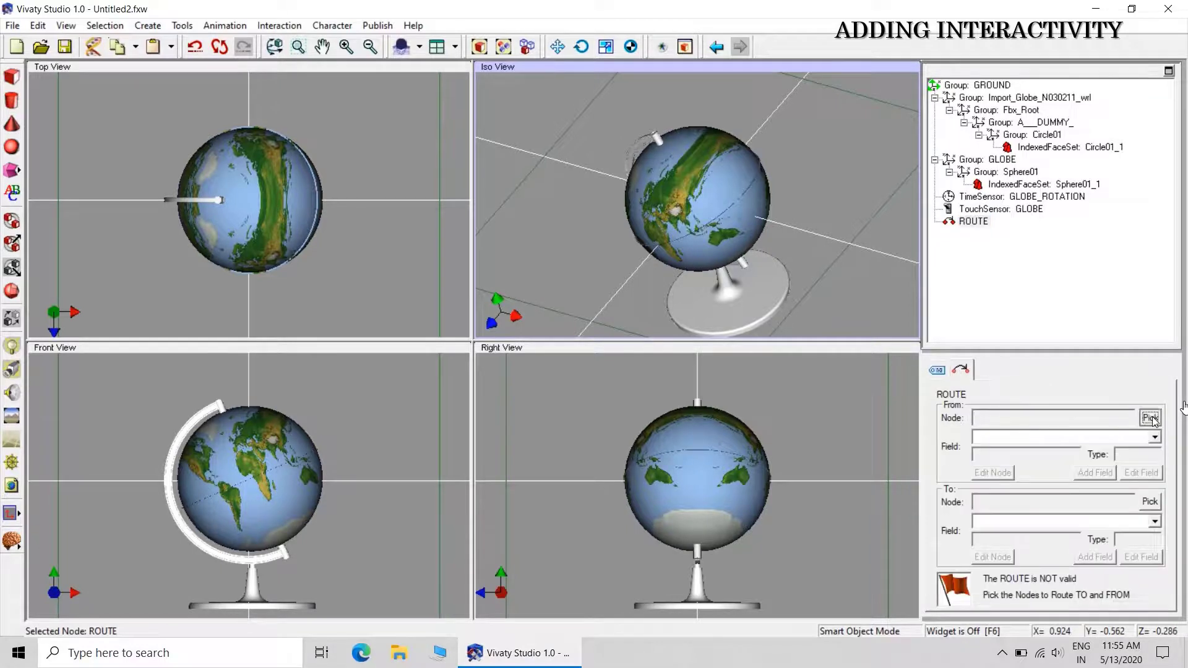
left_click(1028, 213)
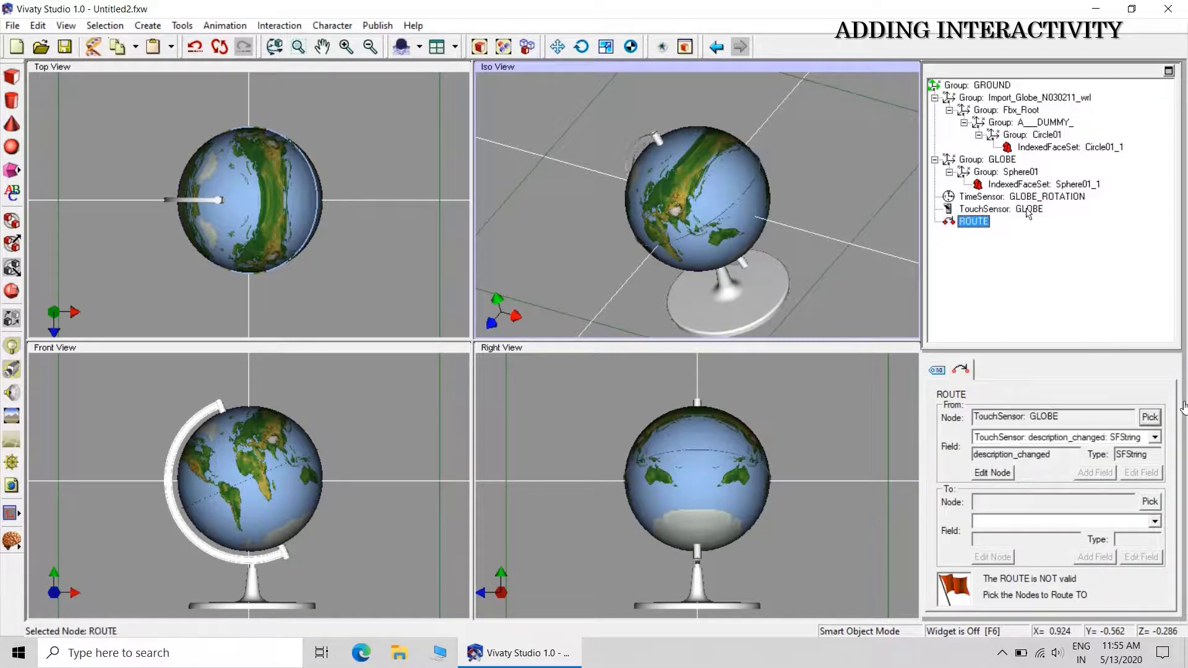
left_click(1156, 437)
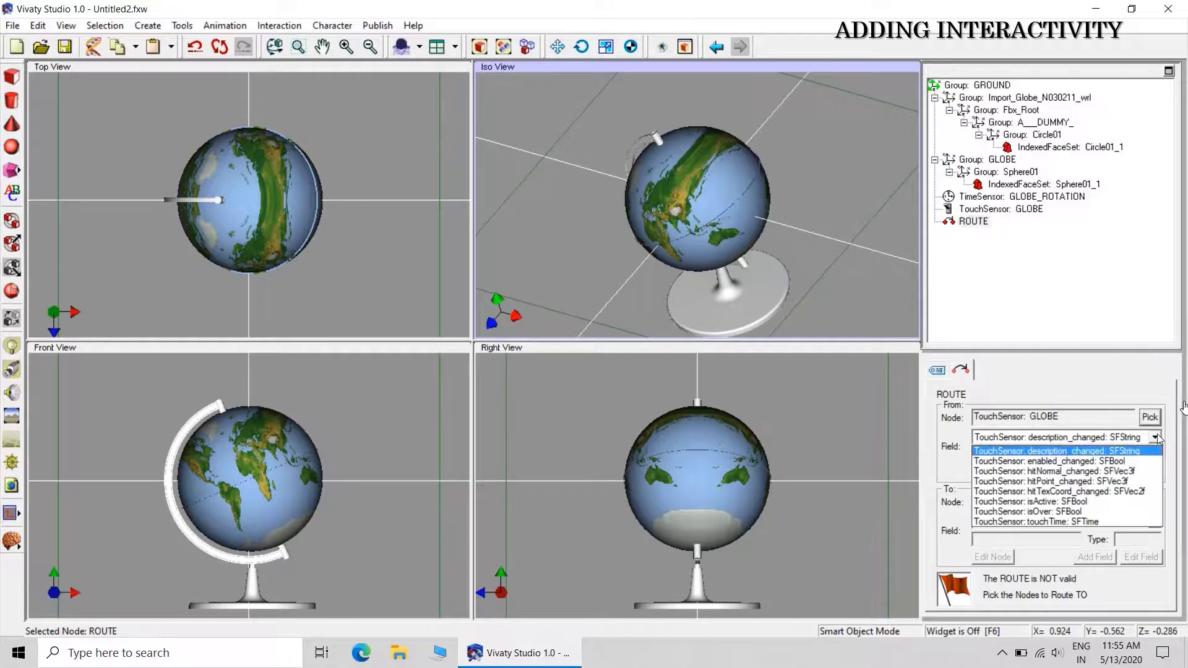
left_click(1154, 512)
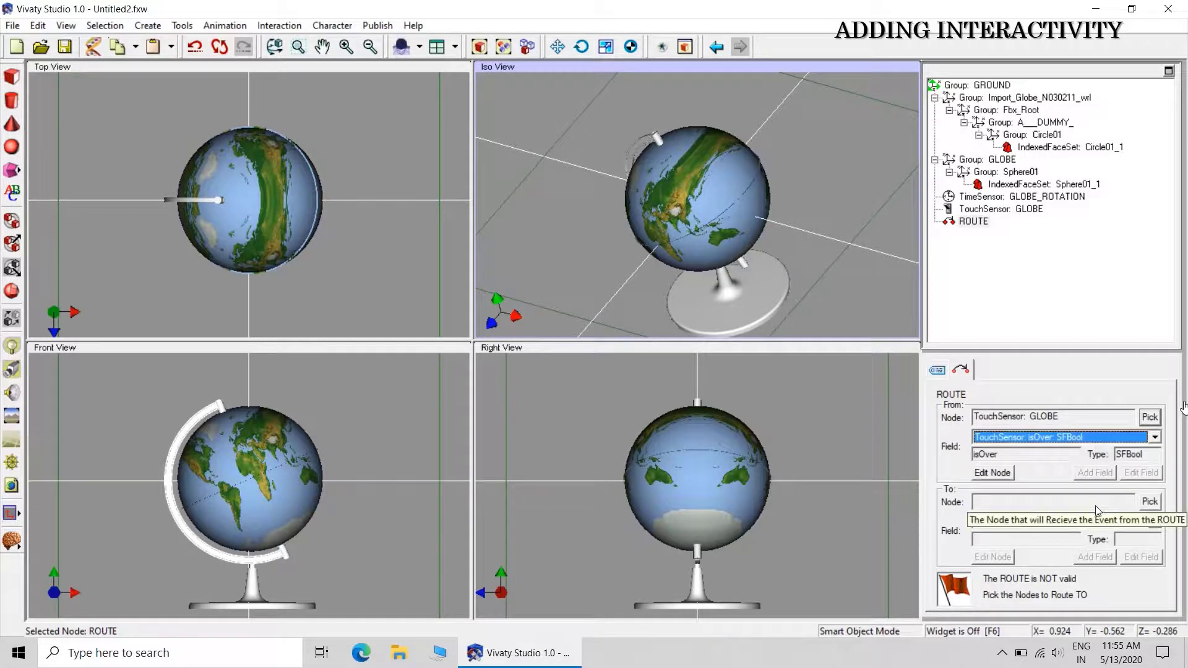
Step: Make GLOBE_ROTATION's set_enabled the route target, then reselect the route to review it
left_click(1151, 502)
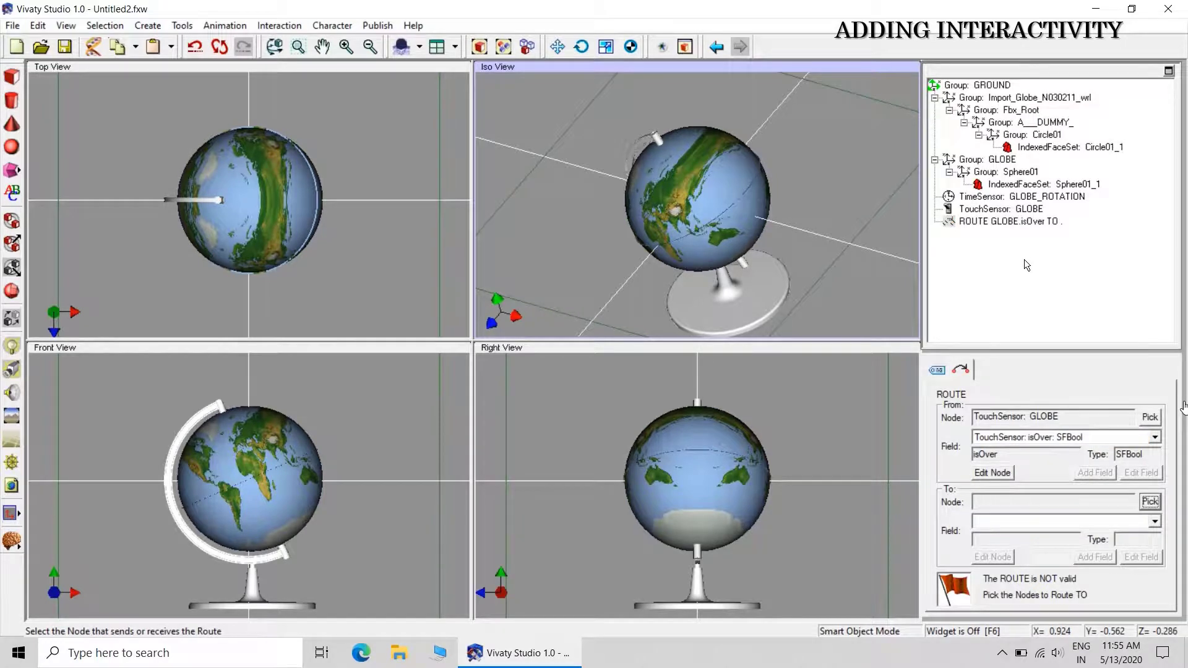
left_click(997, 201)
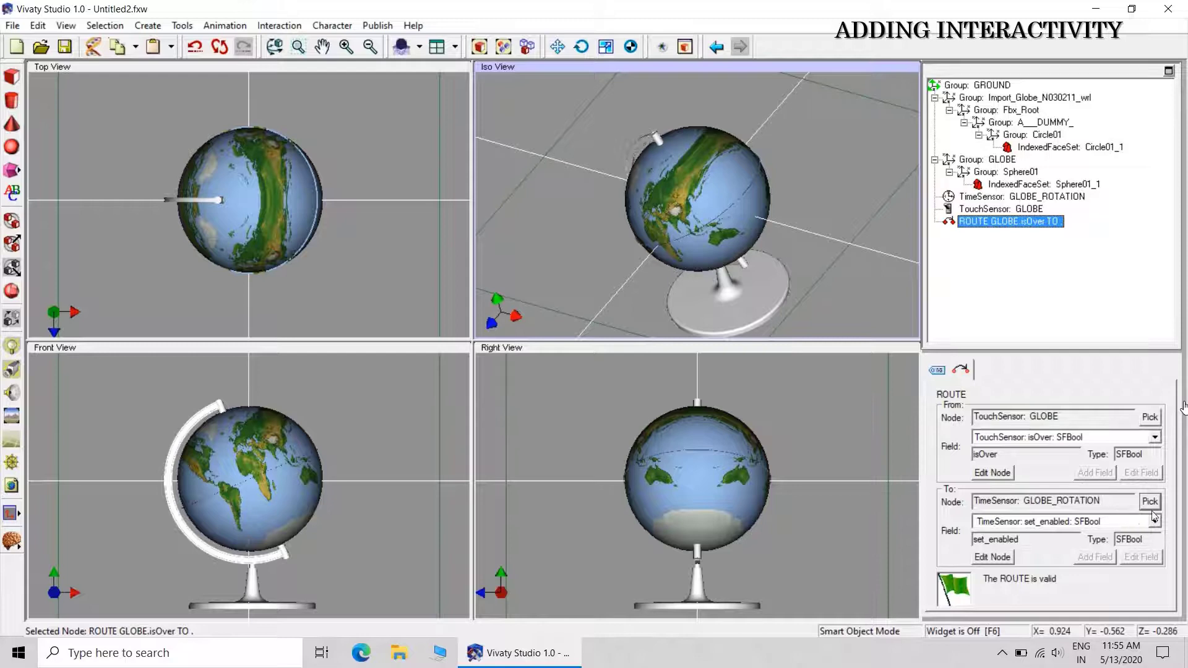
left_click(836, 265)
left_click(987, 222)
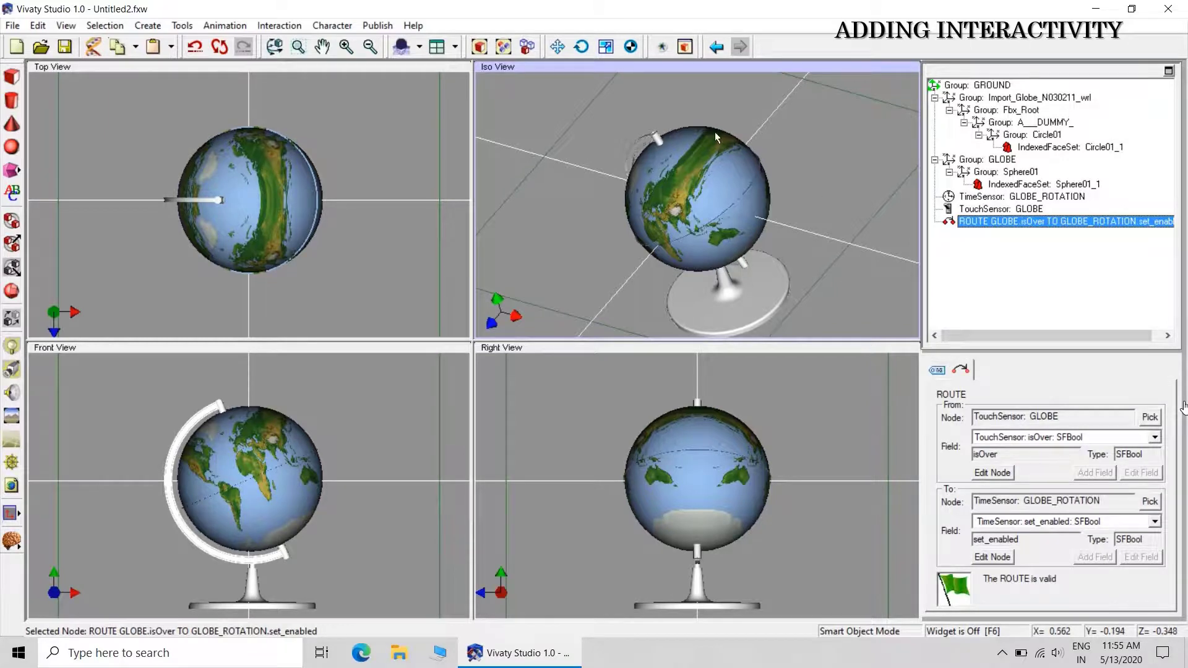
Step: Open the live preview full-screen with Examine navigation
left_click(661, 47)
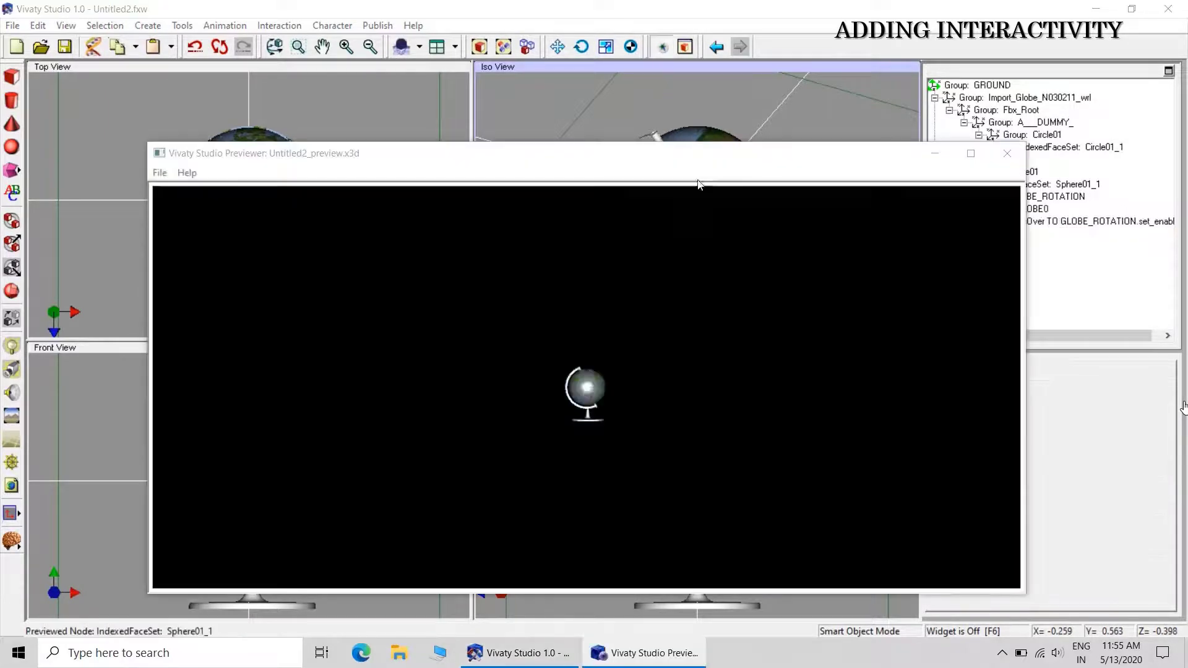
left_click(970, 153)
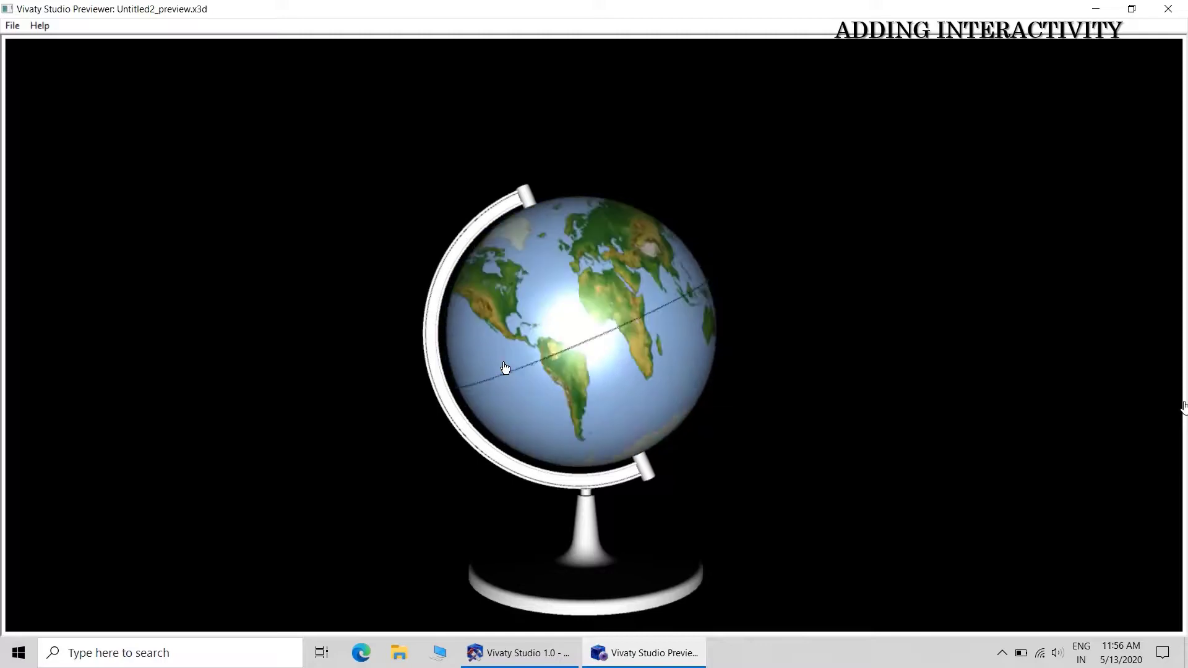
right_click(863, 336)
left_click(913, 375)
Step: Orbit around the spinning globe and its stand, then close the preview
left_click_drag(916, 308, 544, 511)
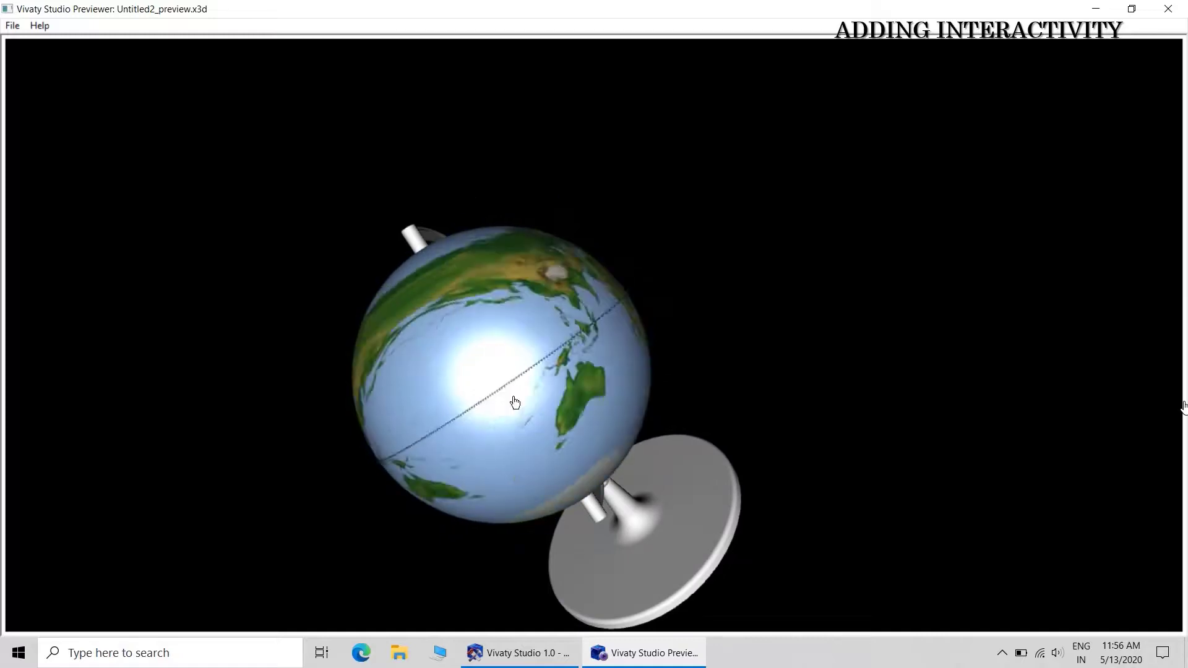
mouse_move(515, 403)
left_mouse_down()
mouse_move(774, 271)
mouse_move(990, 83)
left_mouse_up()
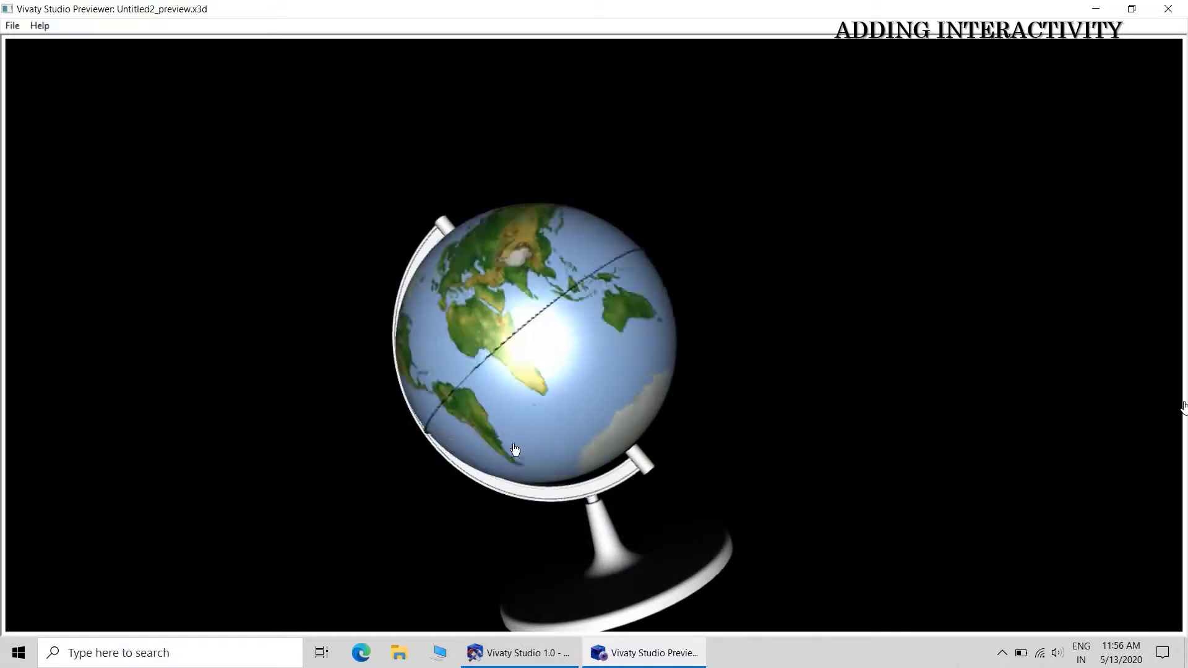
left_click_drag(616, 414, 970, 242)
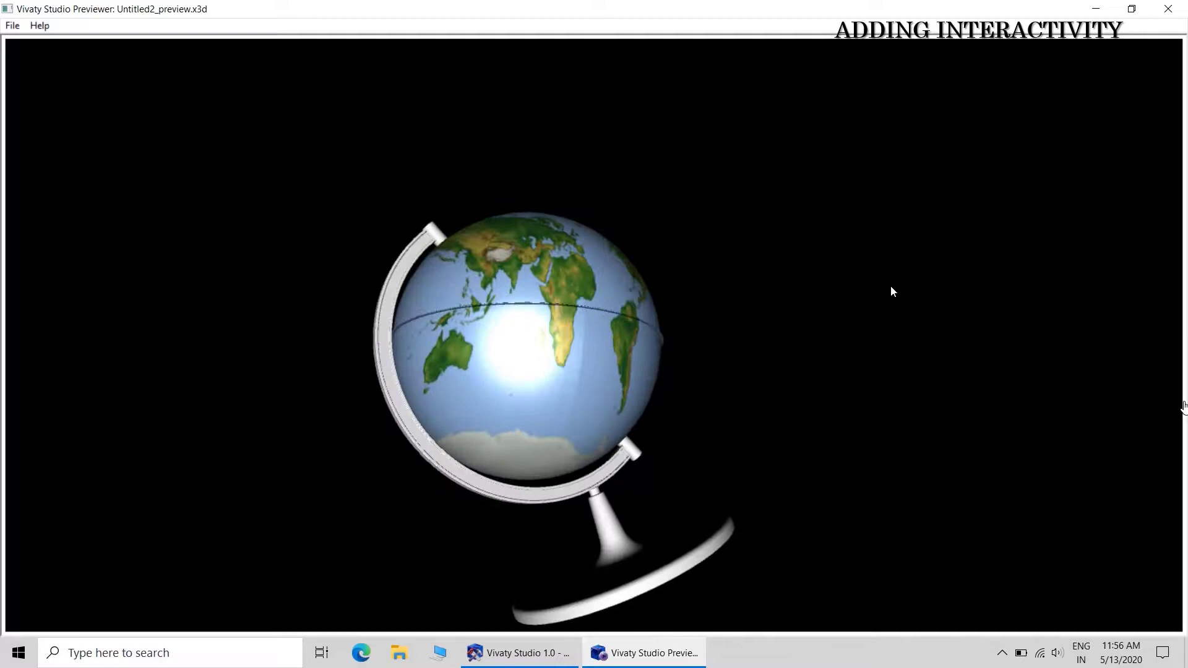
mouse_move(891, 293)
left_mouse_down()
mouse_move(770, 337)
mouse_move(786, 356)
mouse_move(963, 306)
mouse_move(744, 356)
mouse_move(1012, 310)
mouse_move(567, 266)
left_mouse_up()
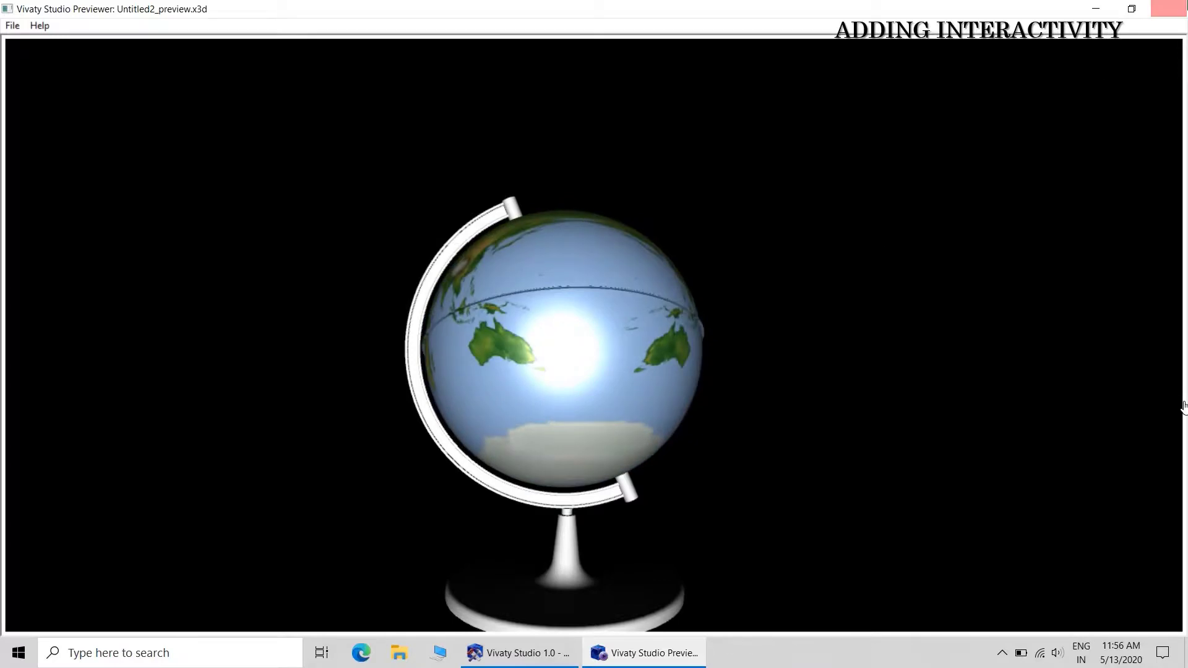
left_click(1168, 8)
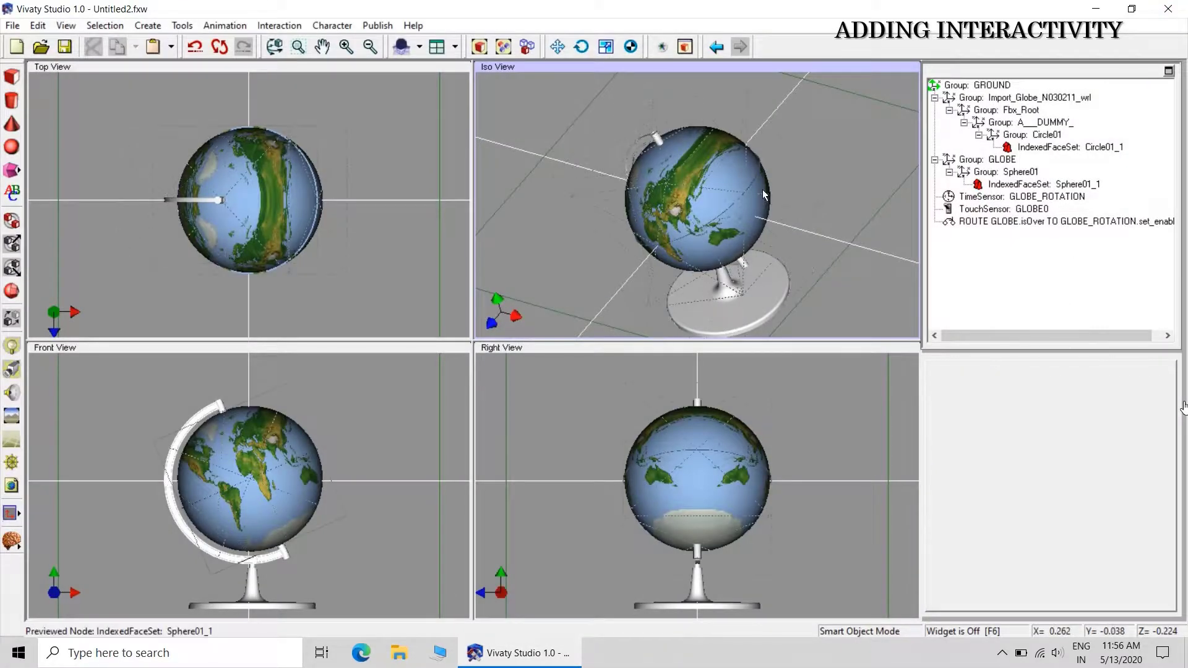
left_click(13, 25)
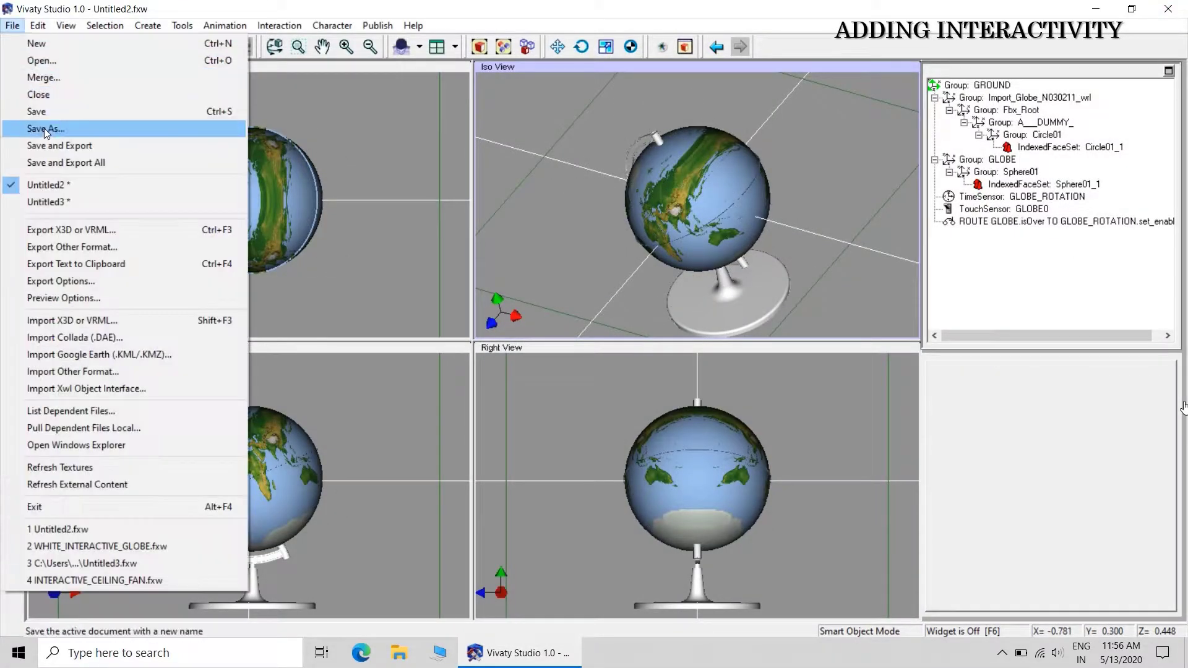
Step: Save the project as GLOBE_WHITESTAND.fxw with Save As
left_click(45, 131)
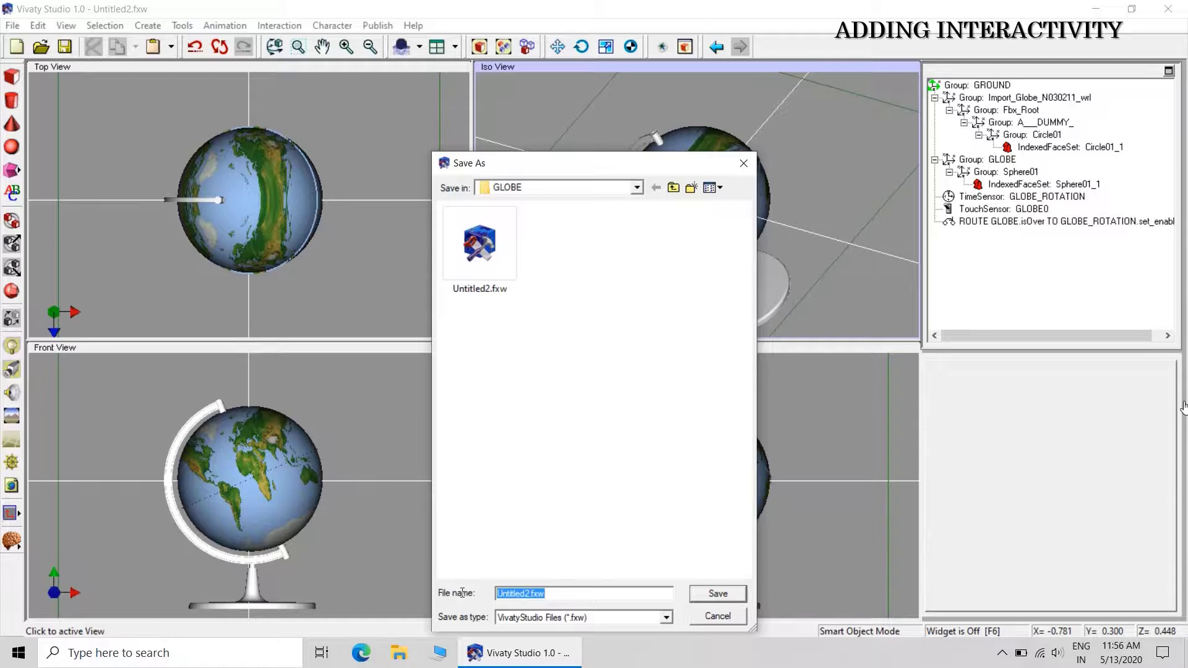
type("GL")
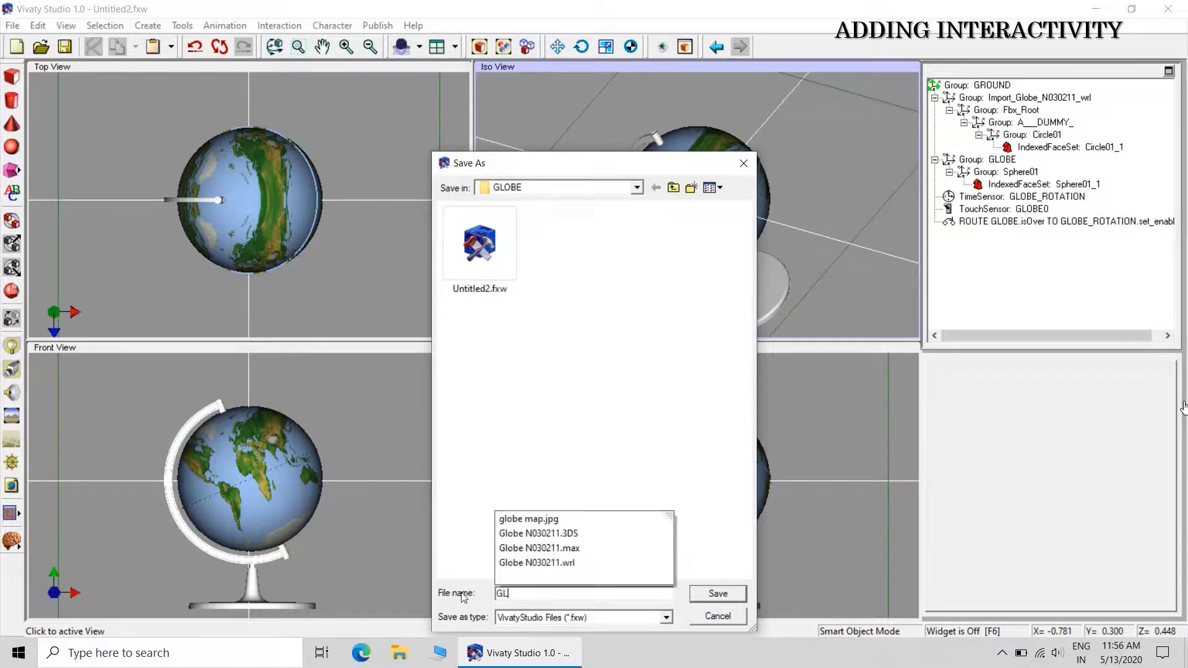
type("OBE_WHITESTAND")
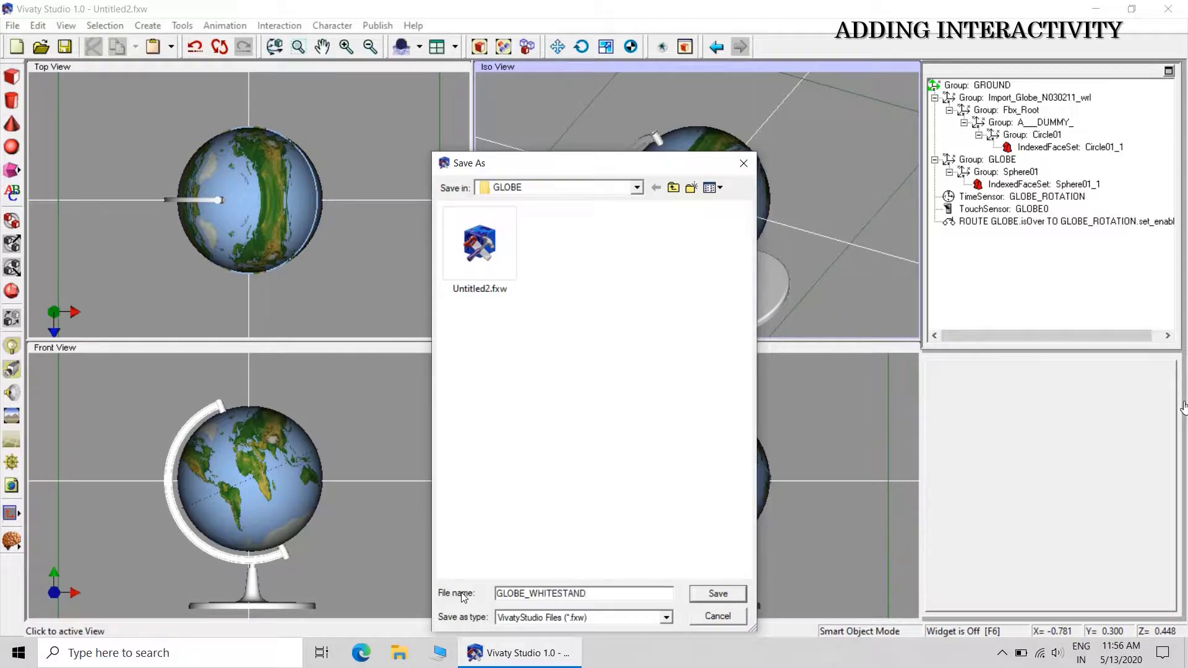
left_click(723, 594)
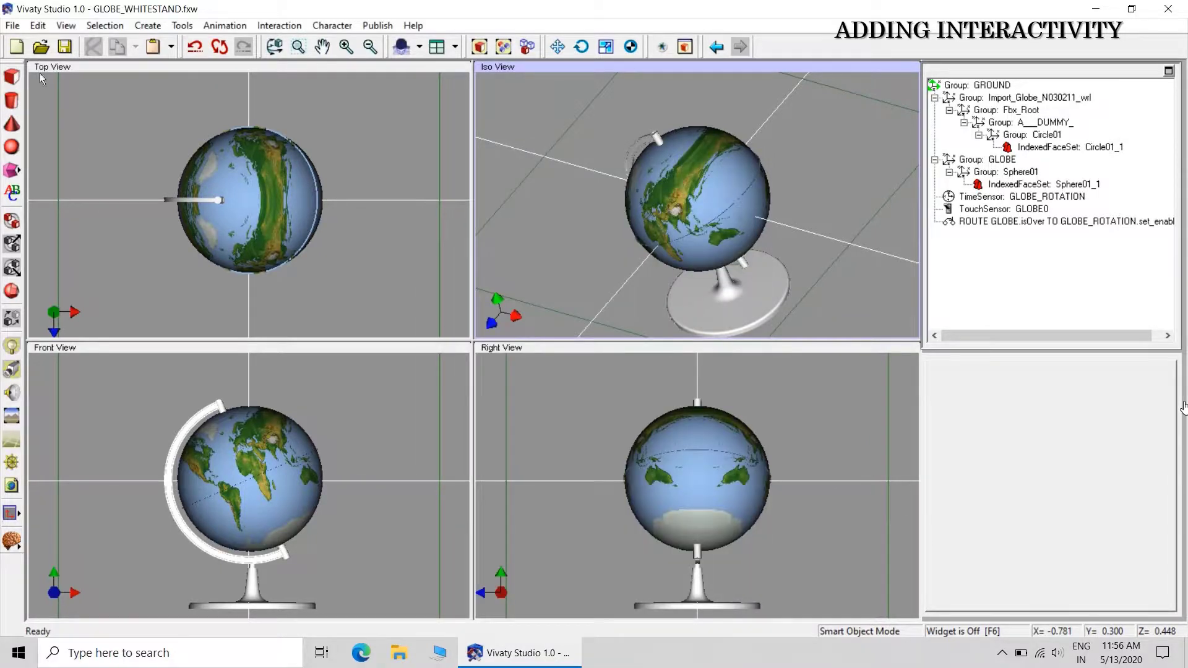
Step: Export GLOBE_WHITESTAND as an uncompressed VRML (*.wrl) file
left_click(13, 25)
left_click(51, 235)
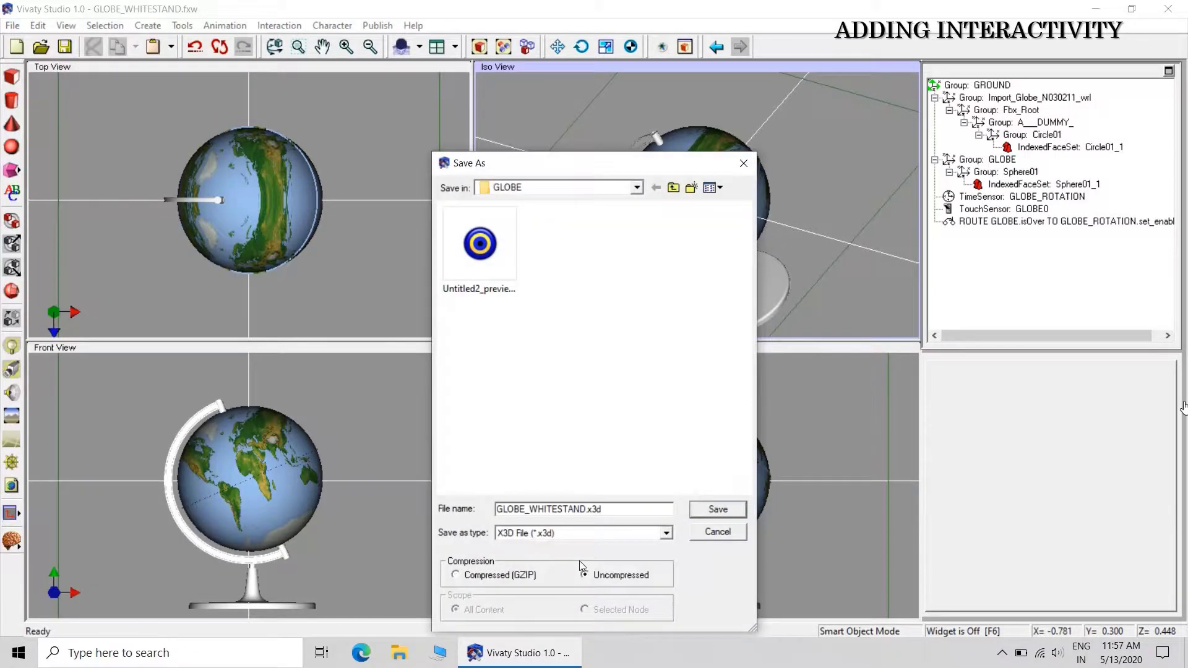
left_click(578, 533)
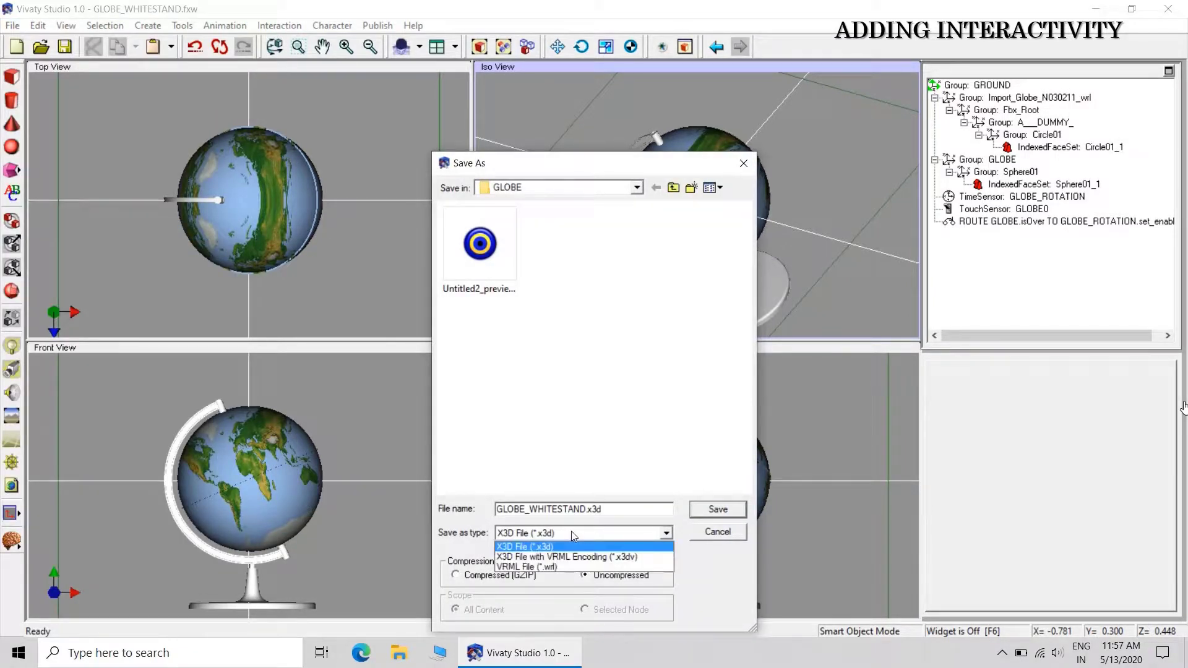
left_click(562, 567)
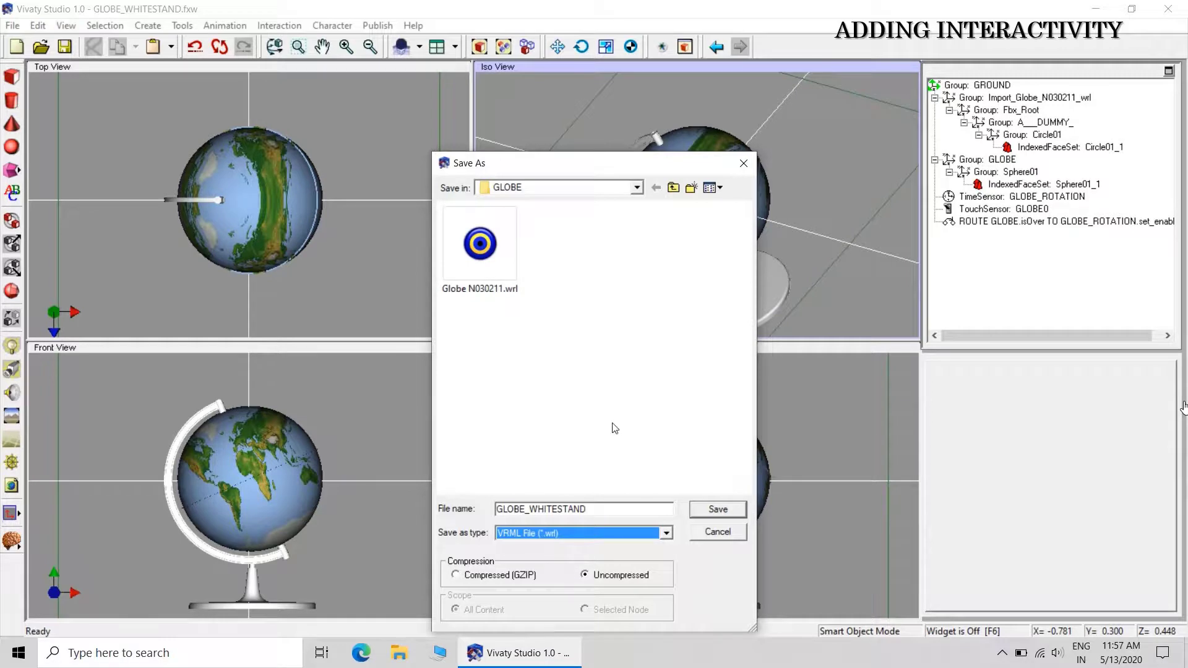
left_click(713, 513)
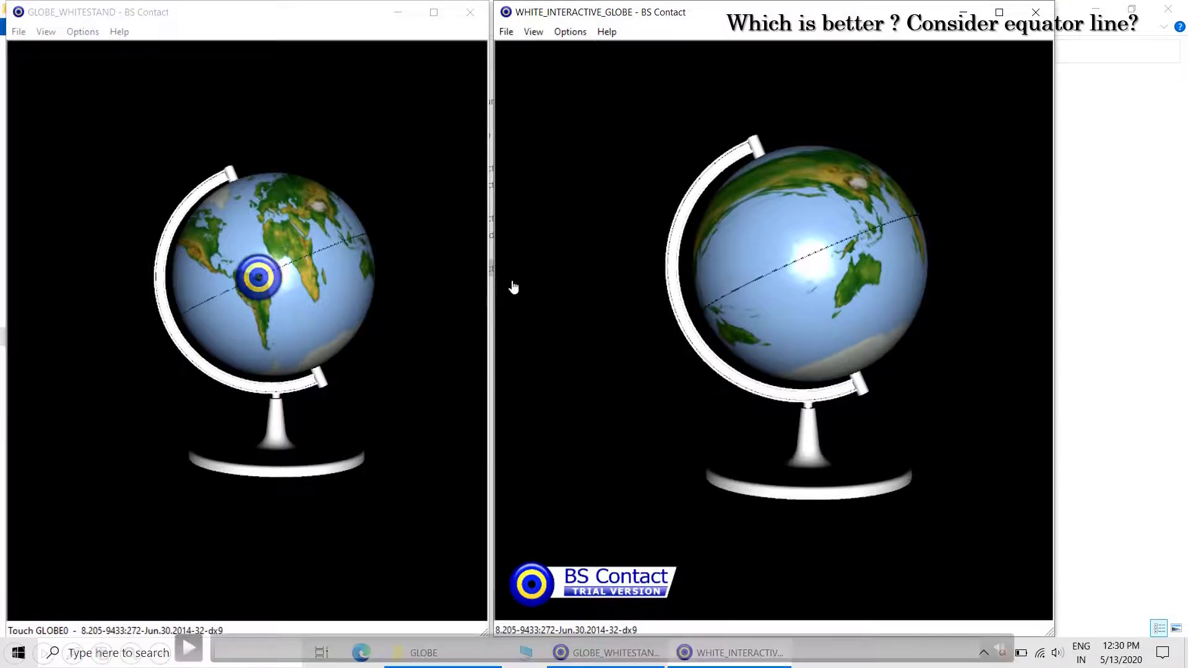
Step: Touch the GLOBE_WHITESTAND and WHITE_INTERACTIVE_GLOBE globes in BS Contact so each spins
left_click(321, 340)
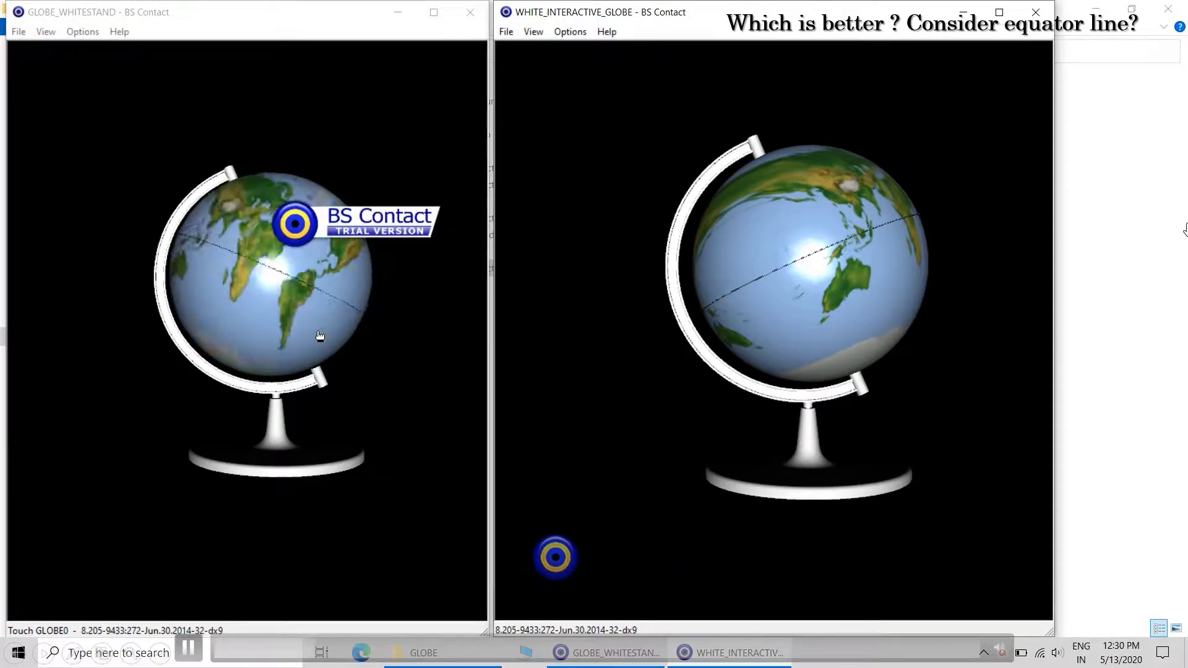
left_click(320, 337)
left_click(765, 296)
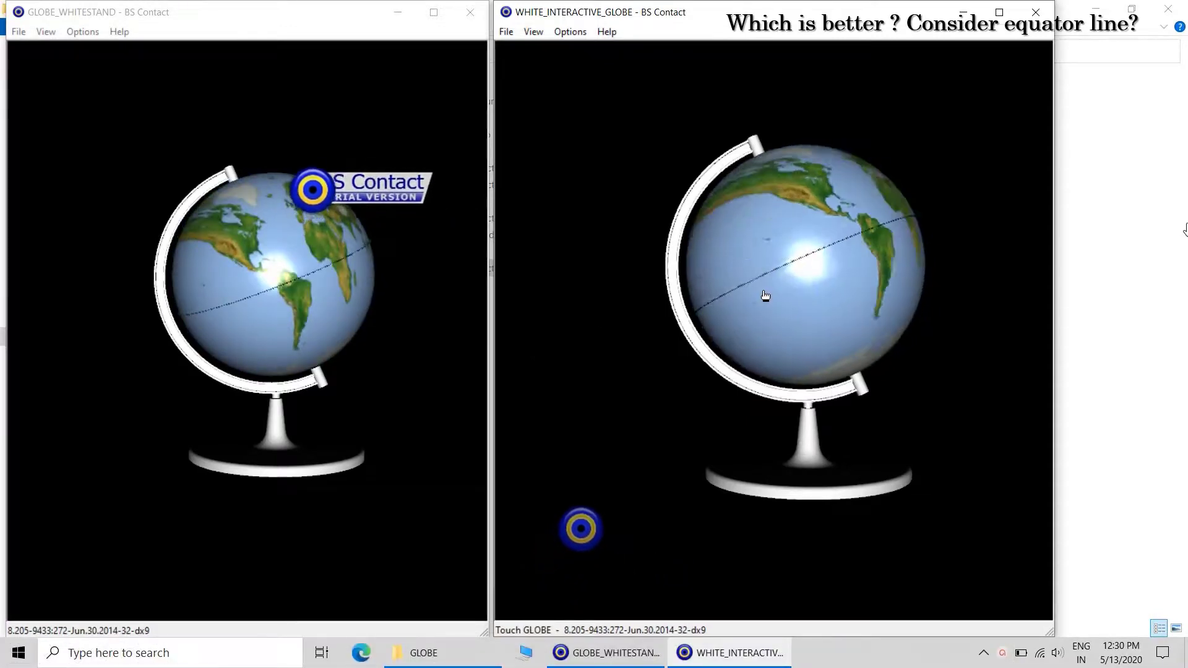
left_click(330, 324)
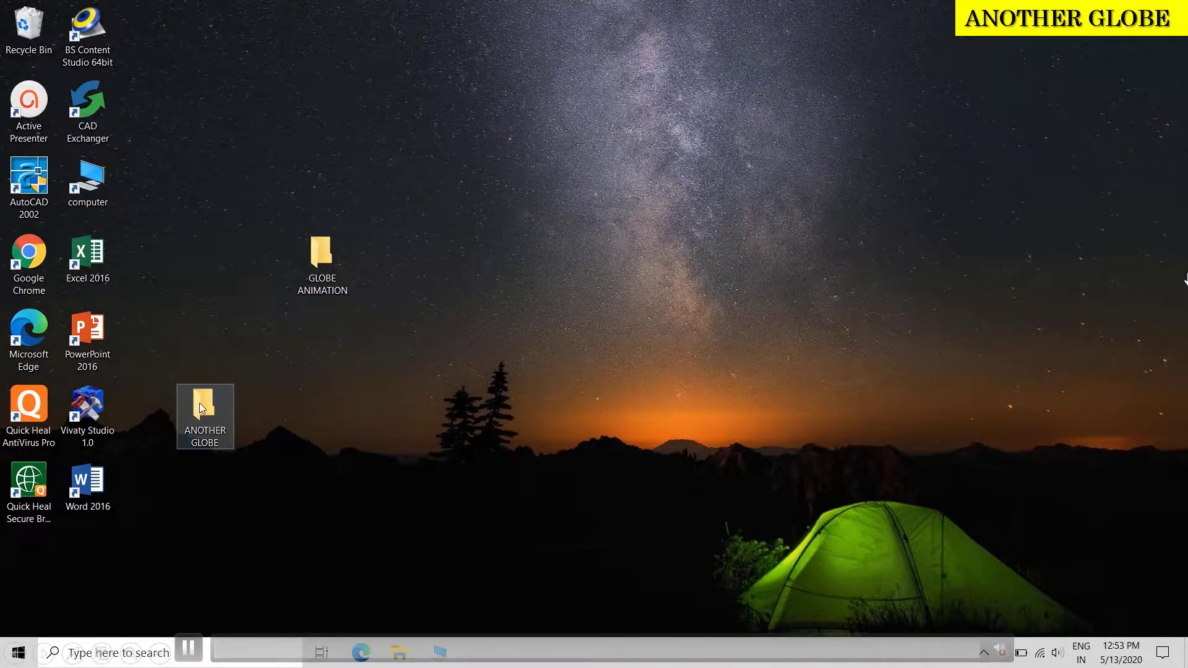
Step: View earthTextureMap.jpg from the ANOTHER GLOBE folder, then close Photos and the folder
double_click(199, 403)
left_click(163, 111)
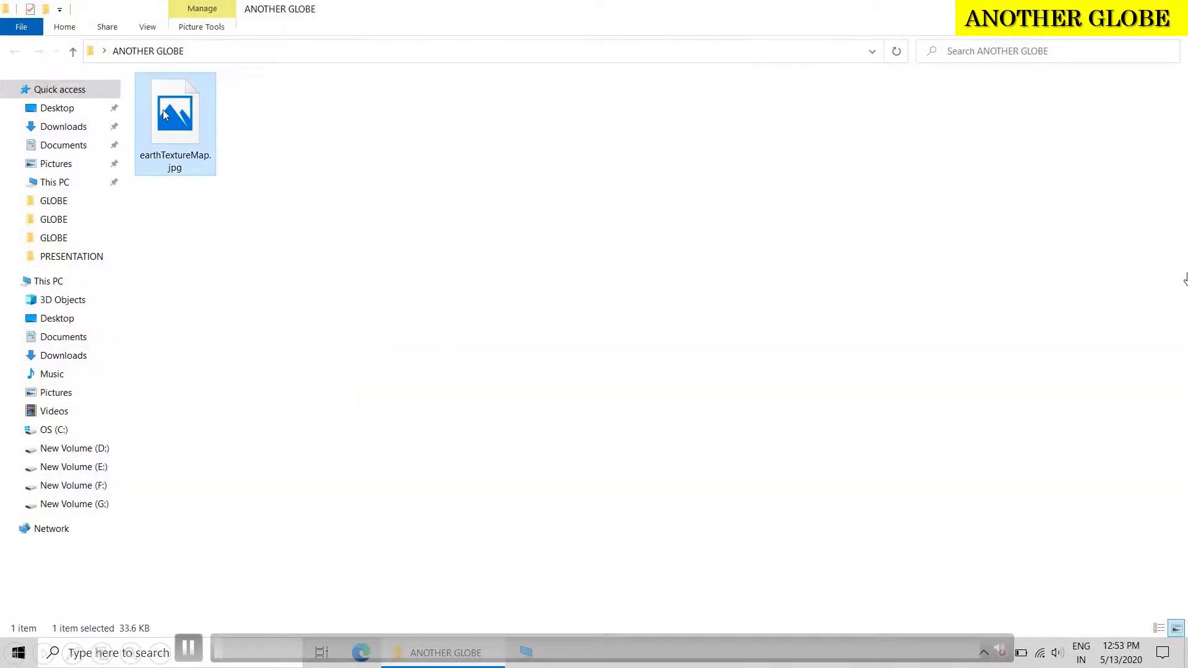
double_click(163, 109)
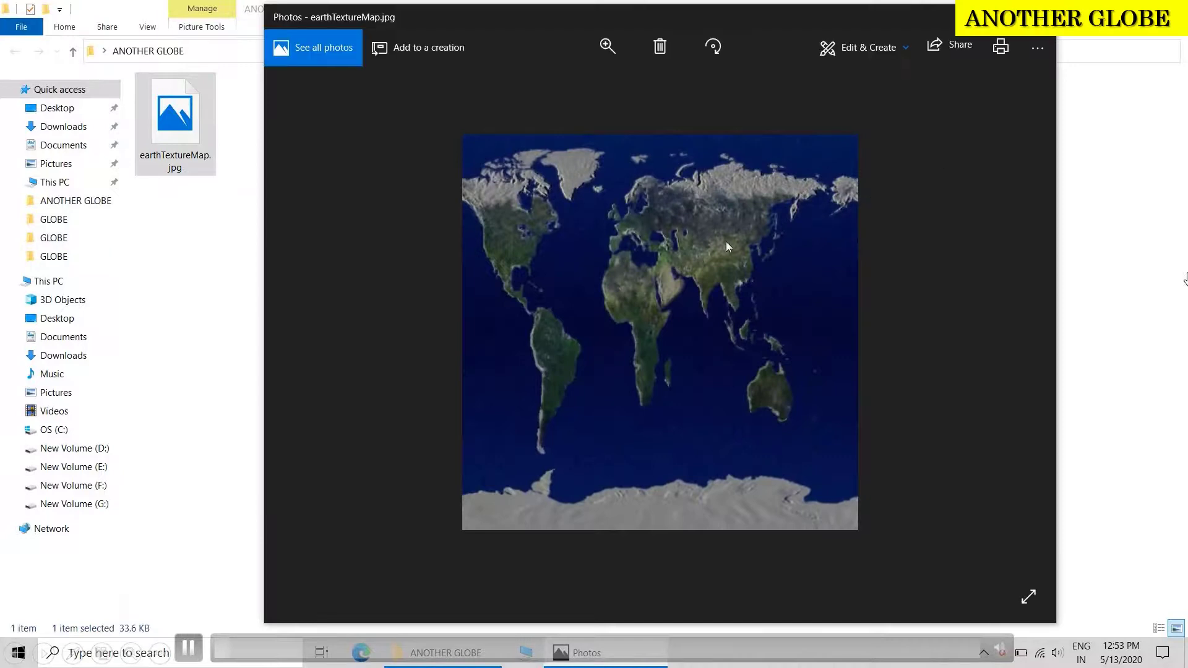
left_click(1035, 16)
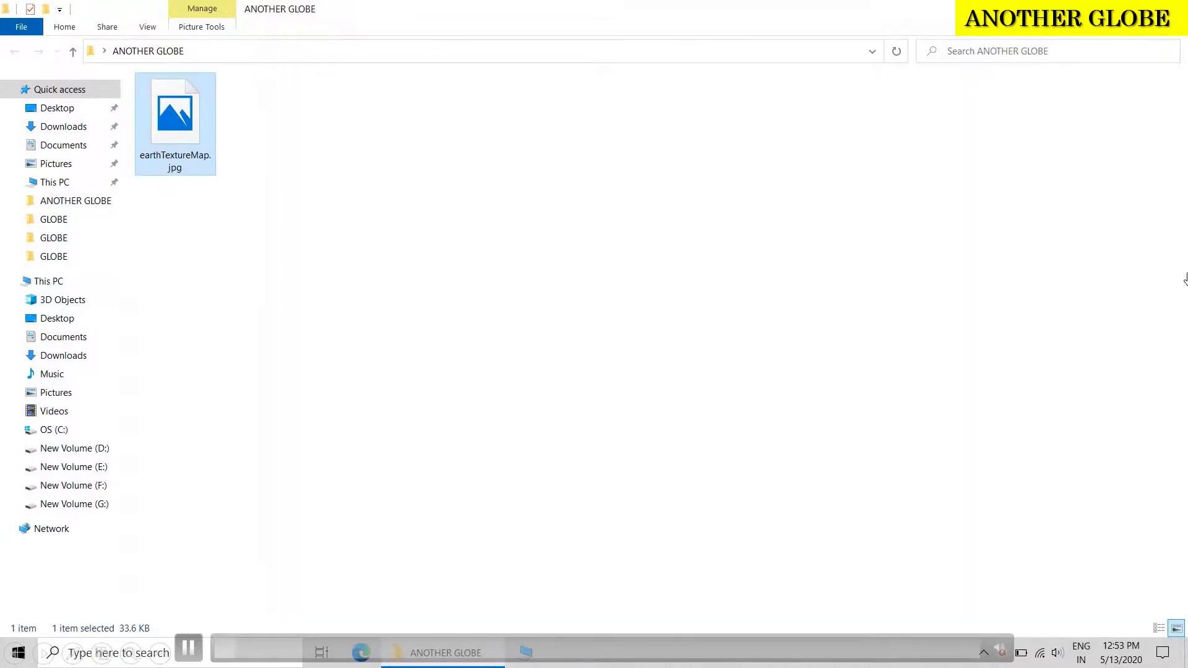
left_click(1165, 11)
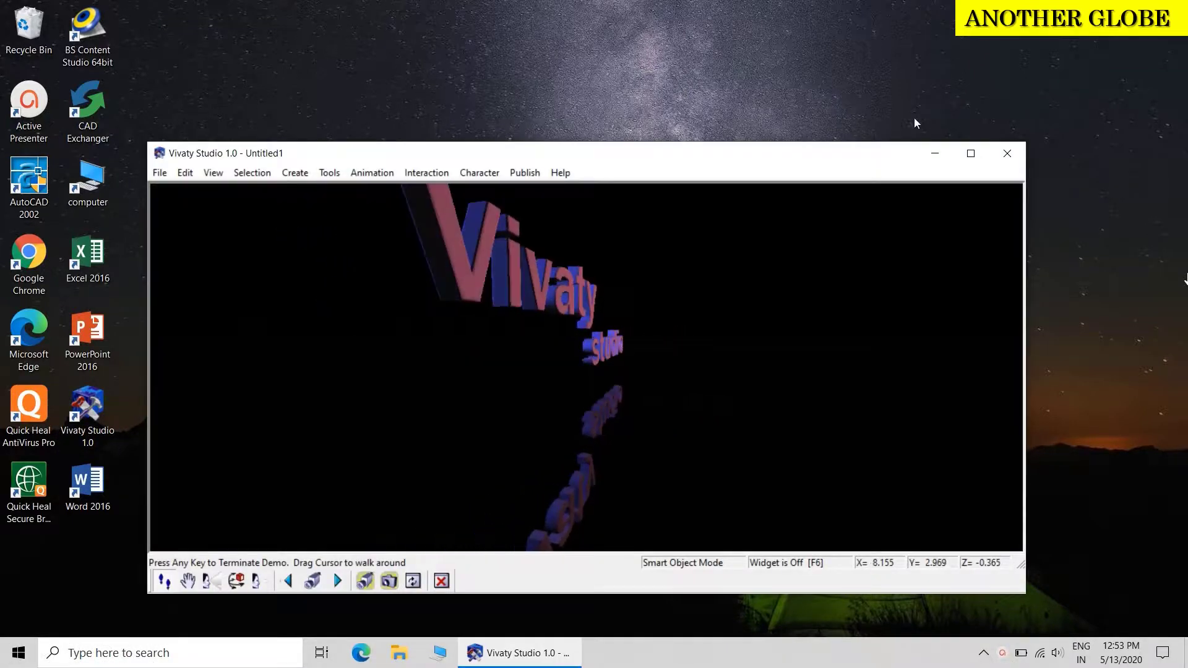
Step: Maximize Vivaty Studio and dismiss the intro demo and startup tip
left_click(970, 153)
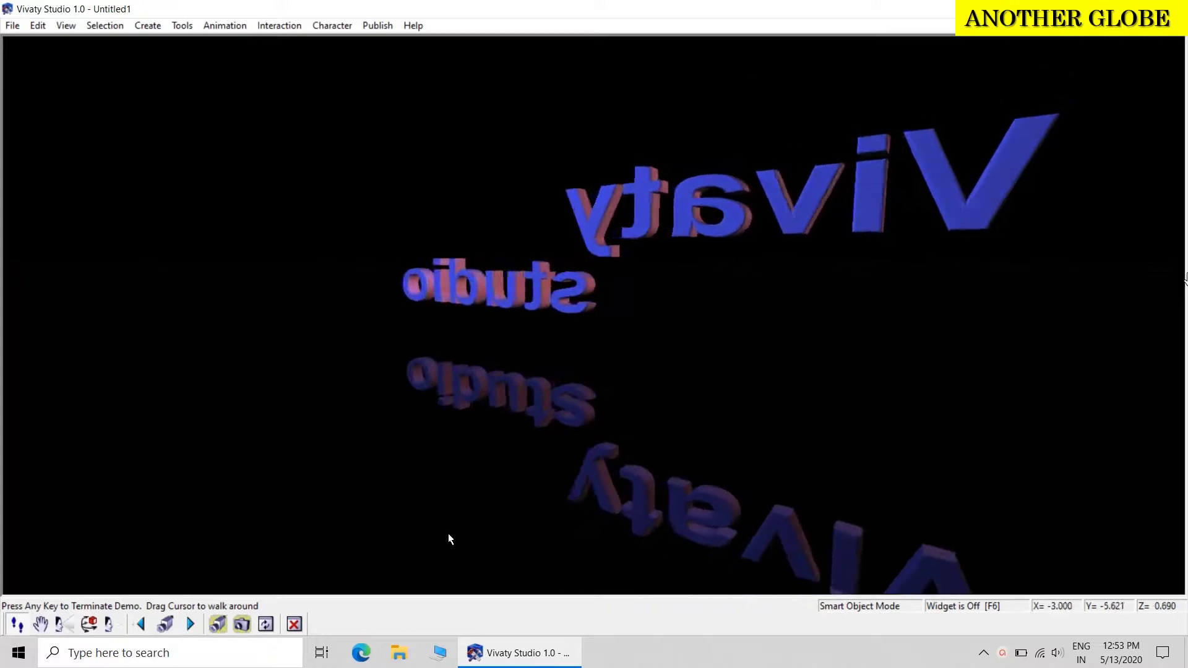
key("Escape")
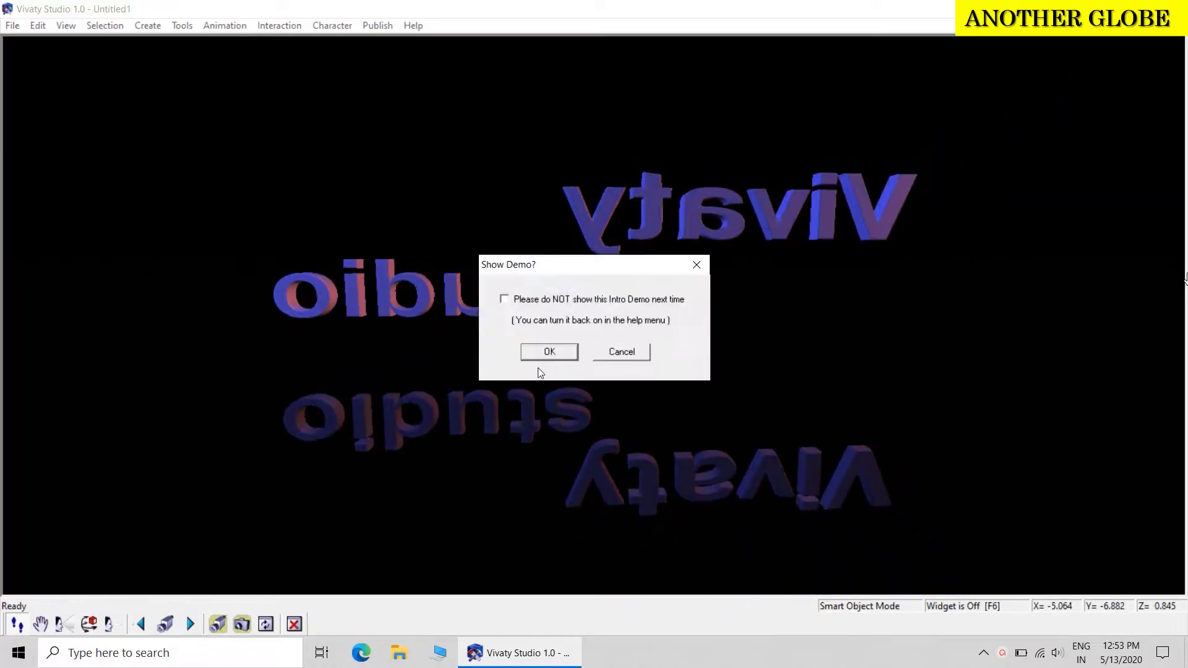
left_click(545, 352)
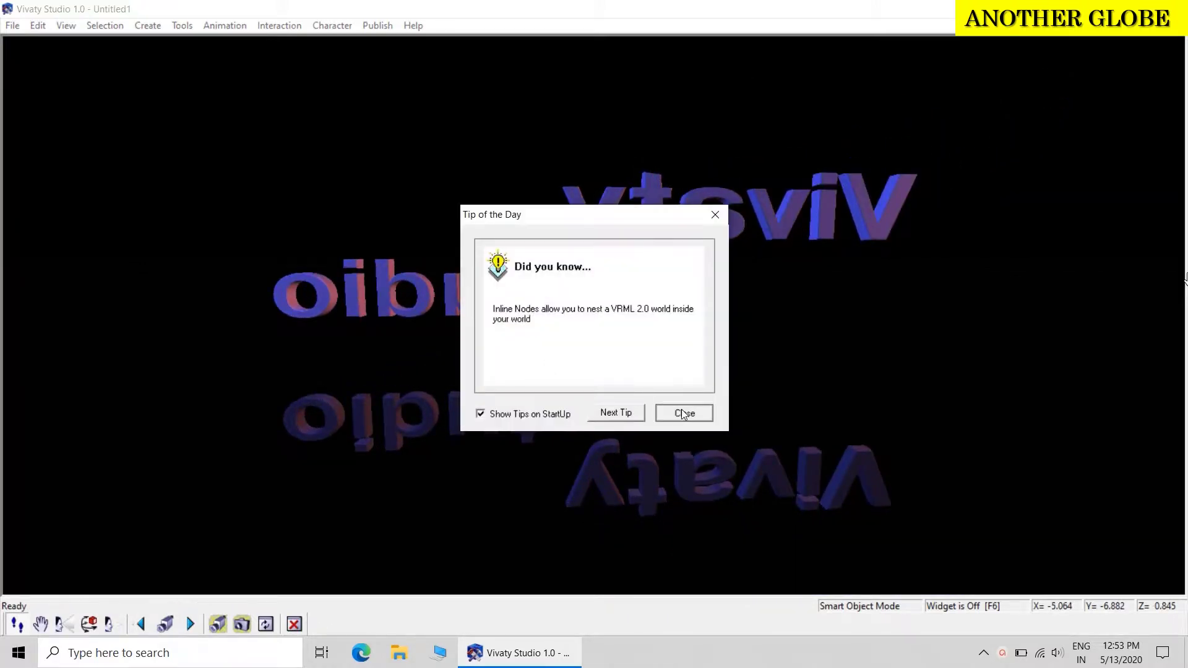
left_click(684, 414)
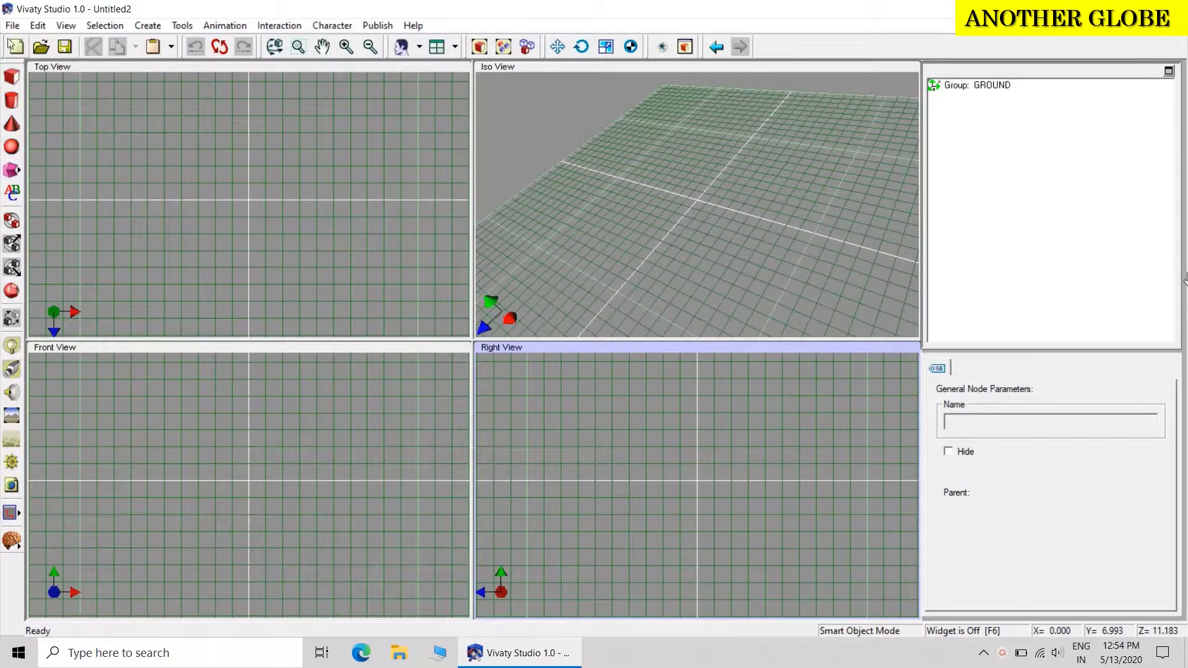
Step: Look through the File menu and close it, leaving the empty Untitled2 scene
left_click(12, 26)
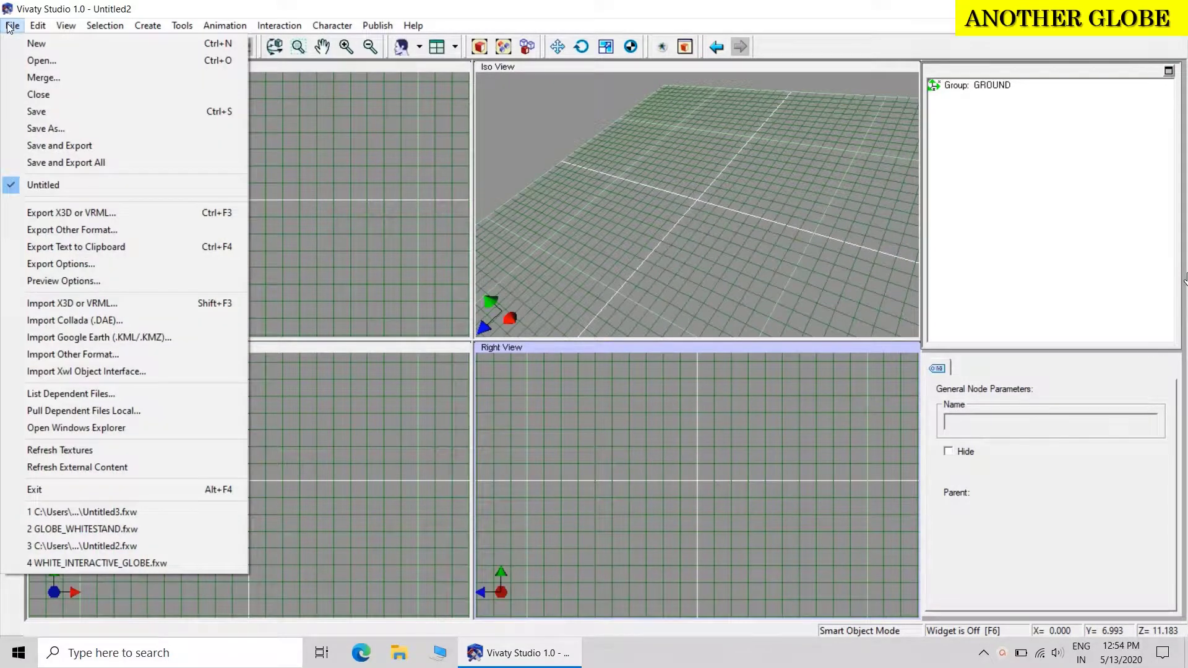
left_click(148, 25)
left_click(196, 15)
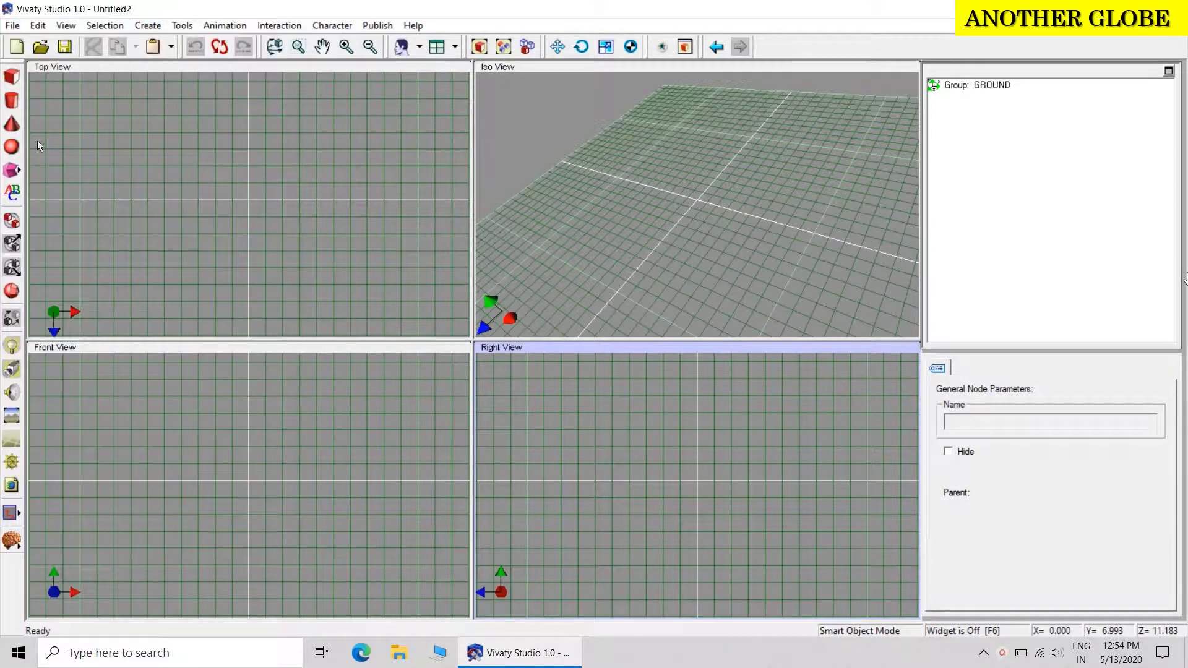
left_click(13, 147)
Step: Add a NavigationInfo node with Allow Navigation unchecked and speed kept at Slow Walk
left_click(700, 202)
left_click(962, 373)
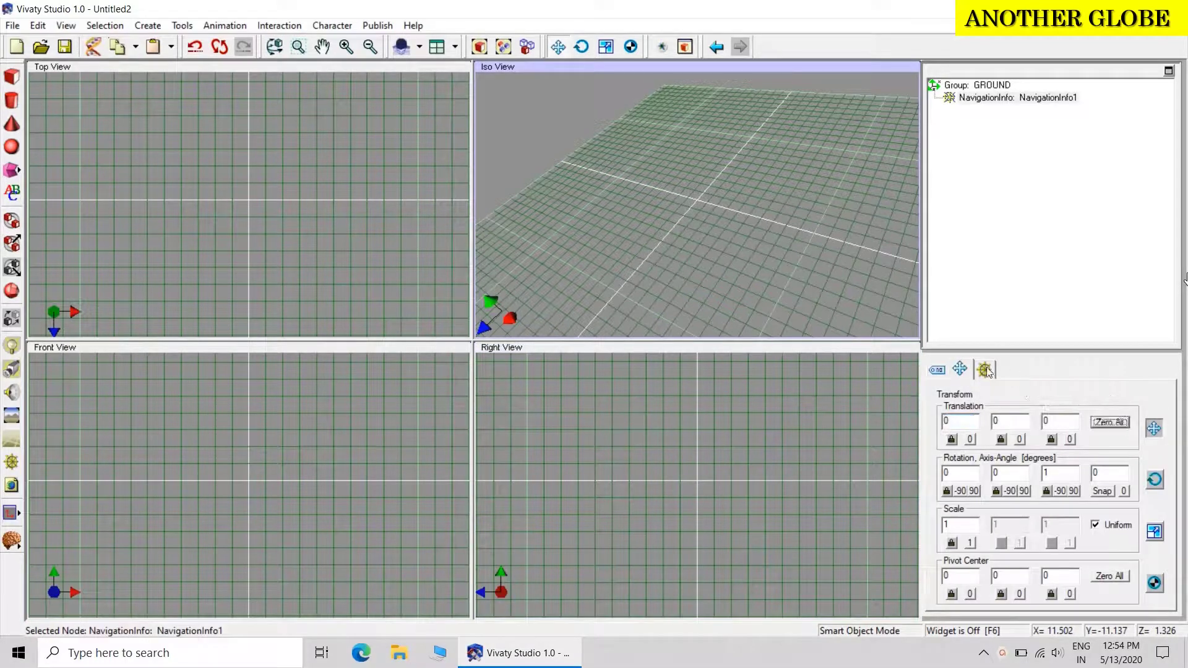
left_click(986, 371)
left_click(1021, 596)
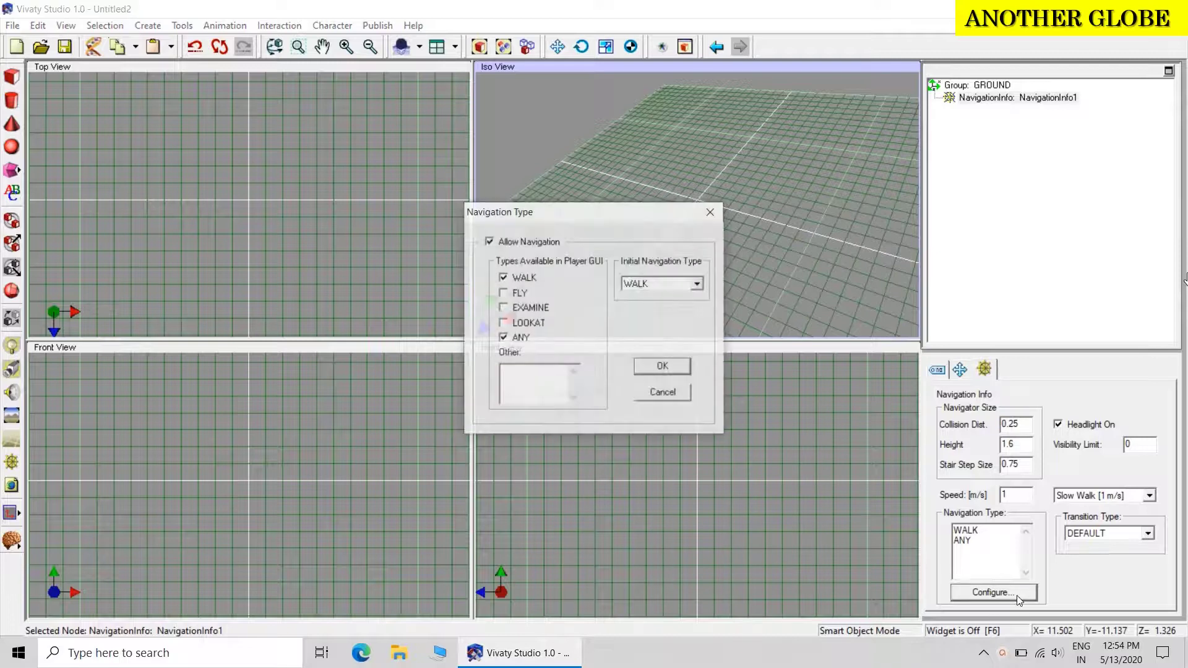
left_click(526, 242)
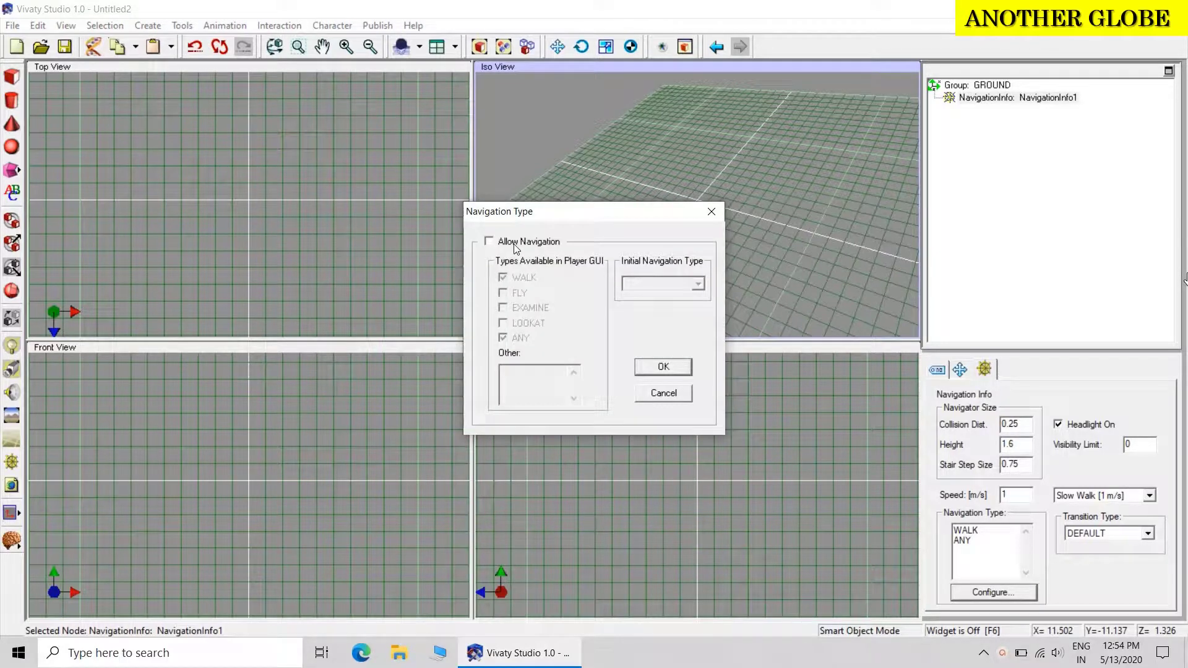
left_click(662, 370)
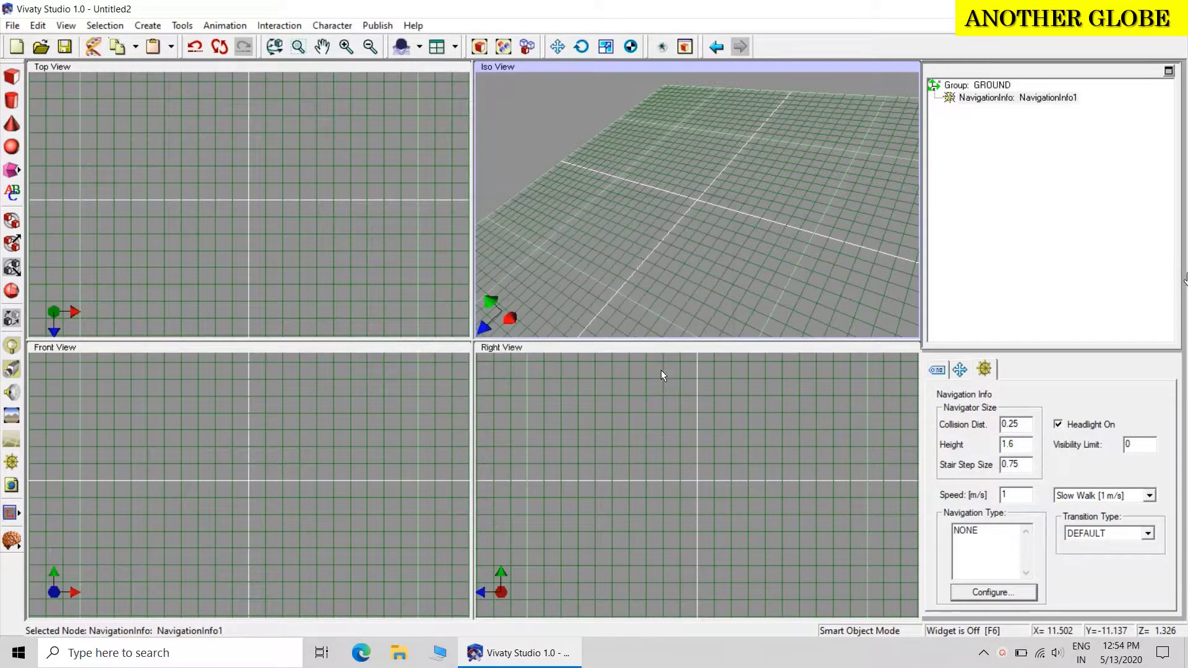
left_click(1122, 500)
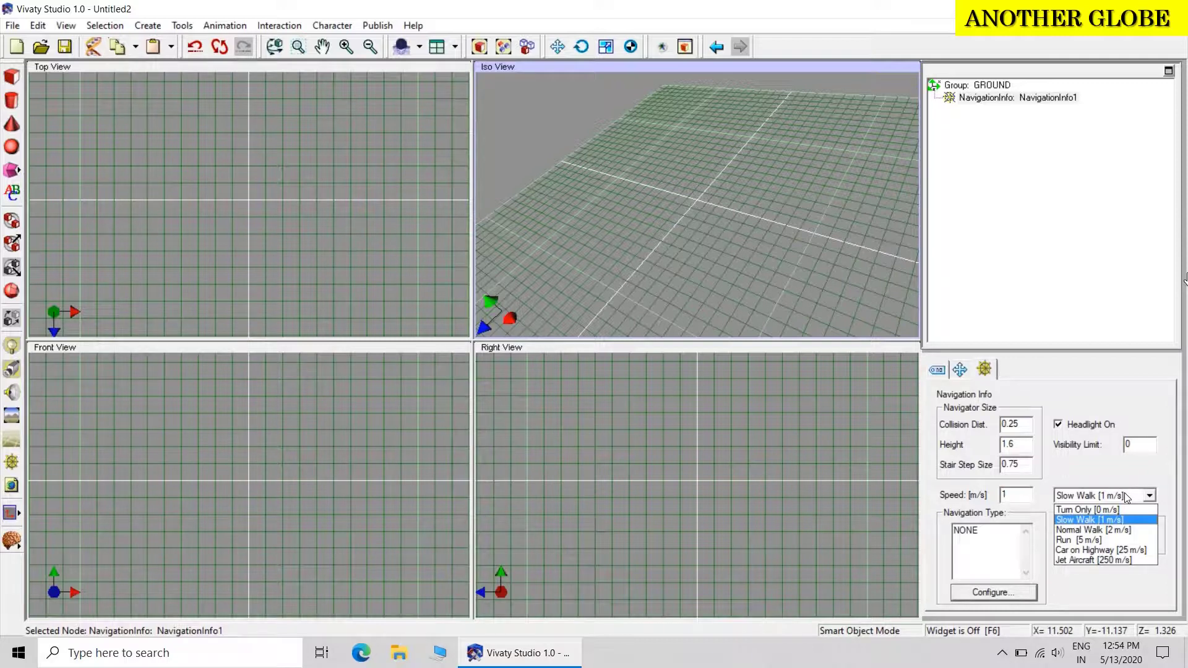
left_click(1125, 499)
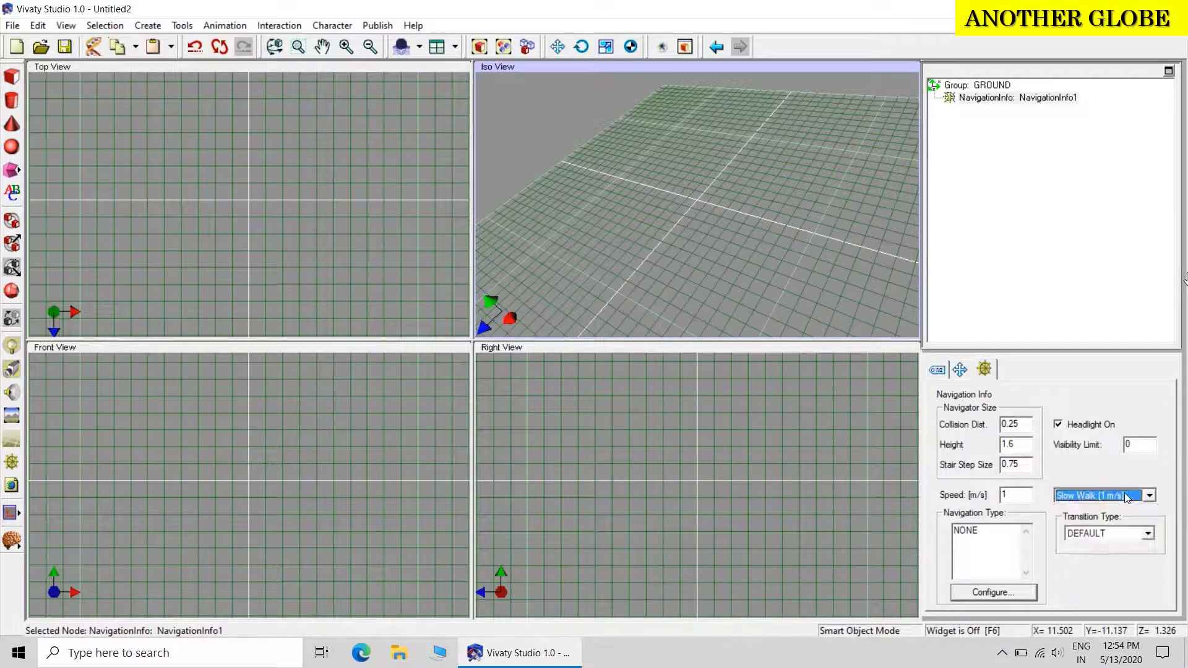
Step: Place Sphere1 at the Iso View origin and set its Radius to 5
left_click(12, 147)
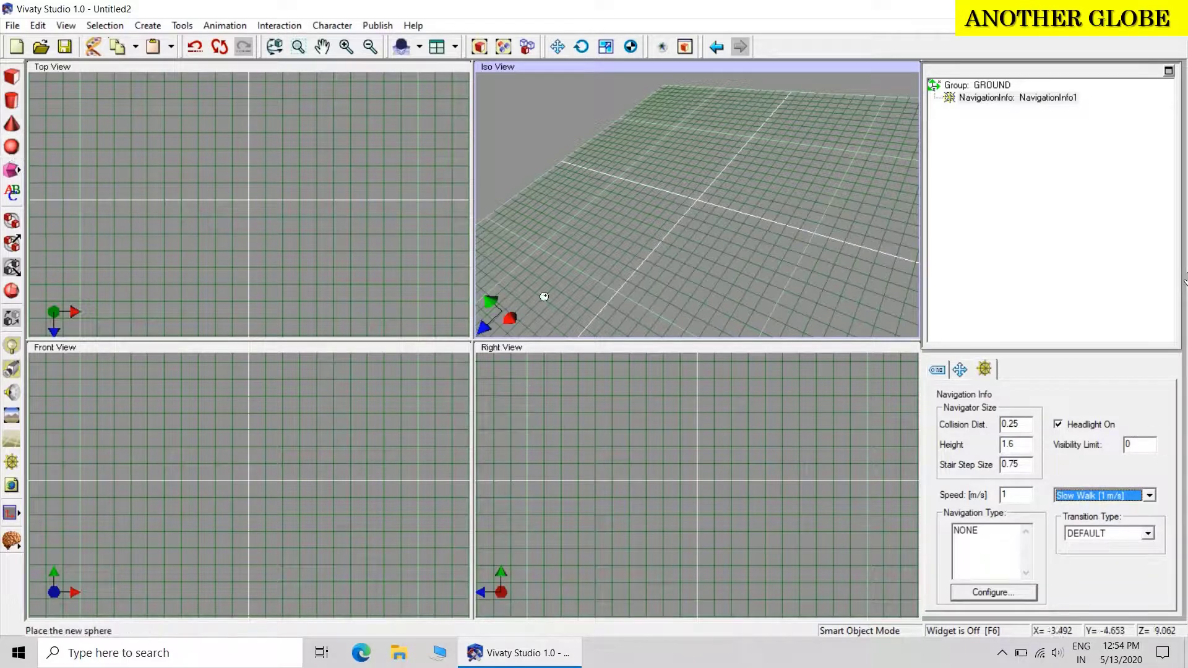
left_click(694, 207)
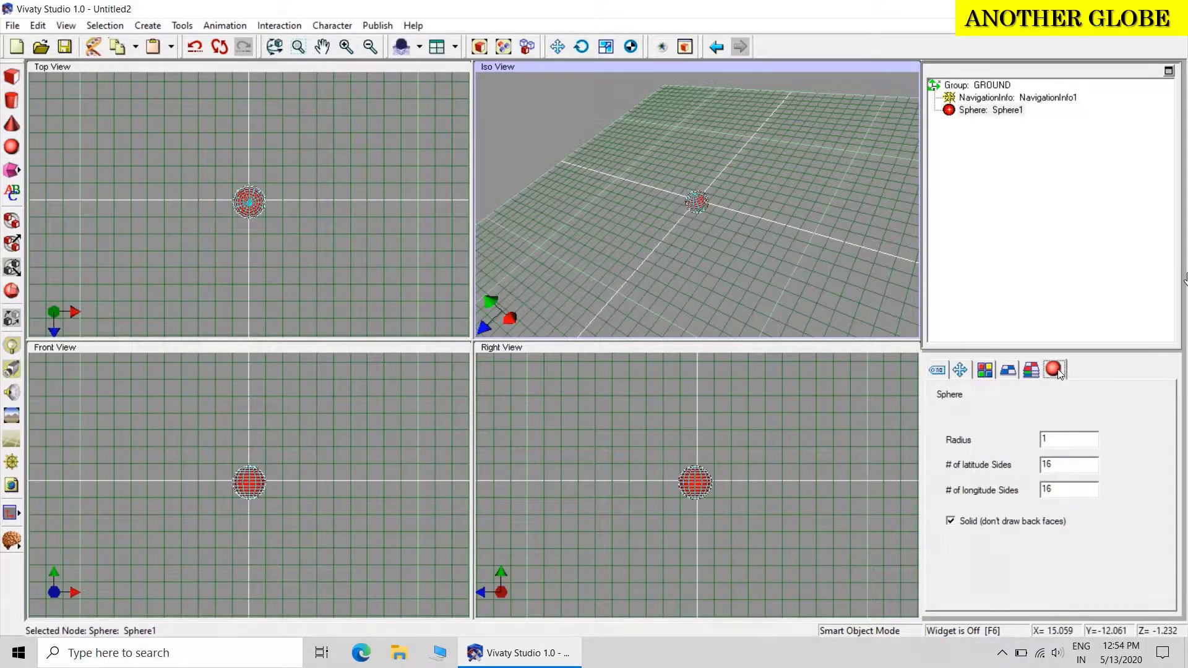
left_click_drag(1065, 442, 974, 445)
type("5")
key("Return")
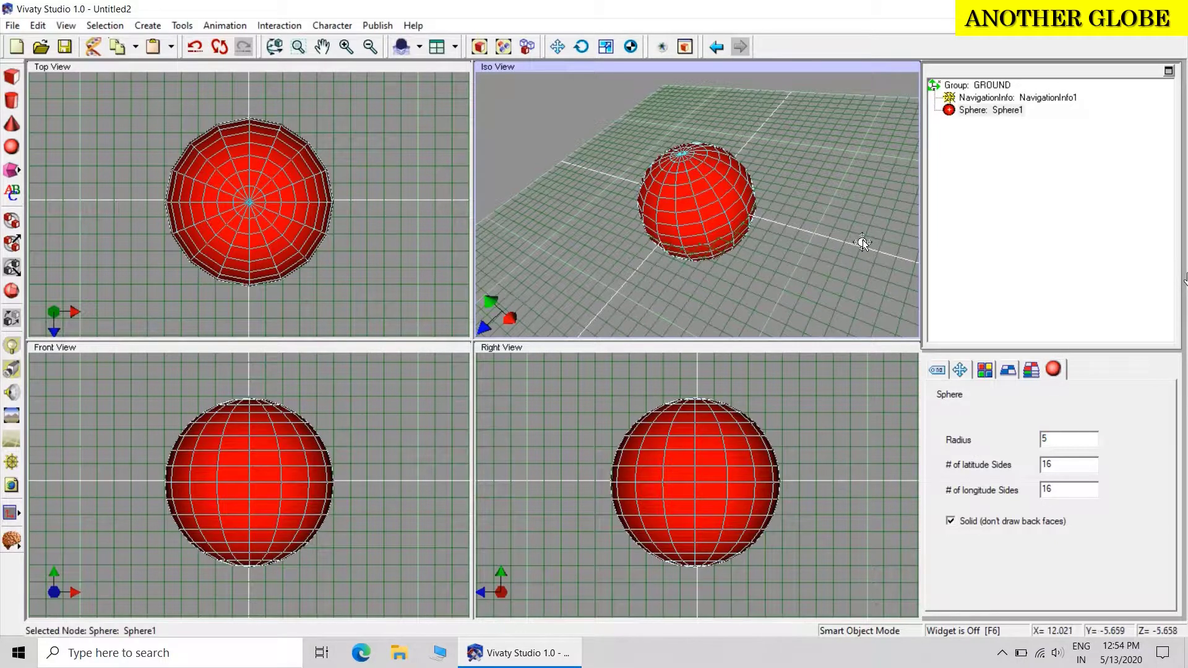
Step: Texture Sphere1 with earthTextureMap.jpg from Desktop > ANOTHER GLOBE, then deselect it
left_click(1008, 370)
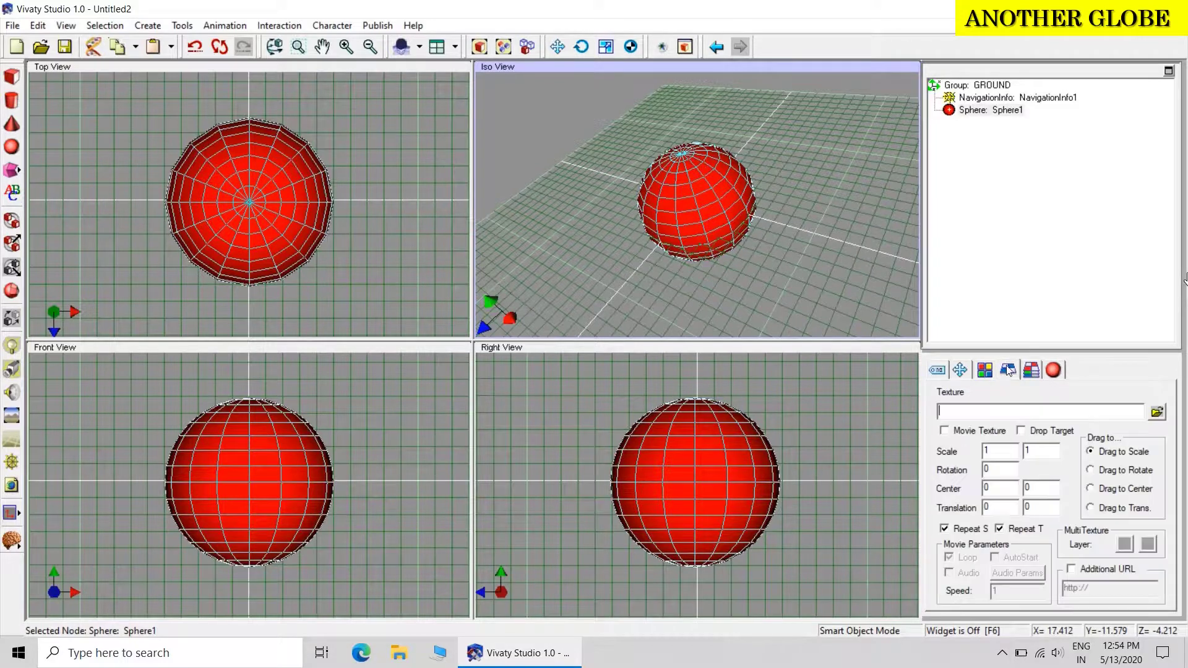
left_click(1156, 414)
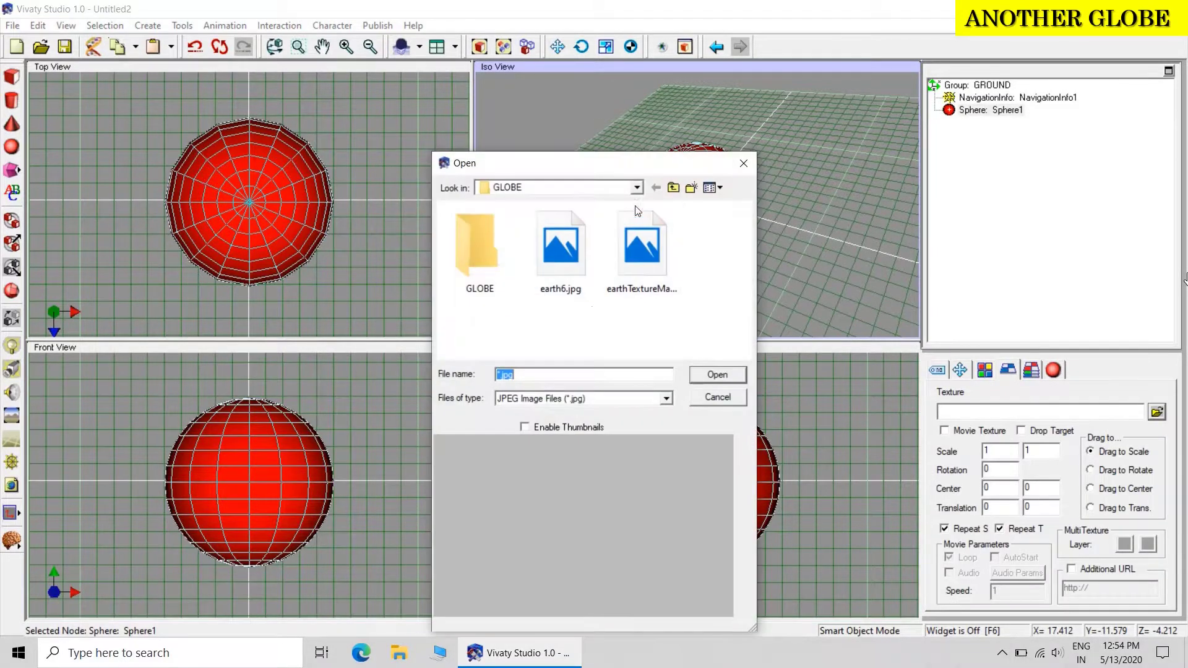
left_click(637, 188)
left_click(557, 200)
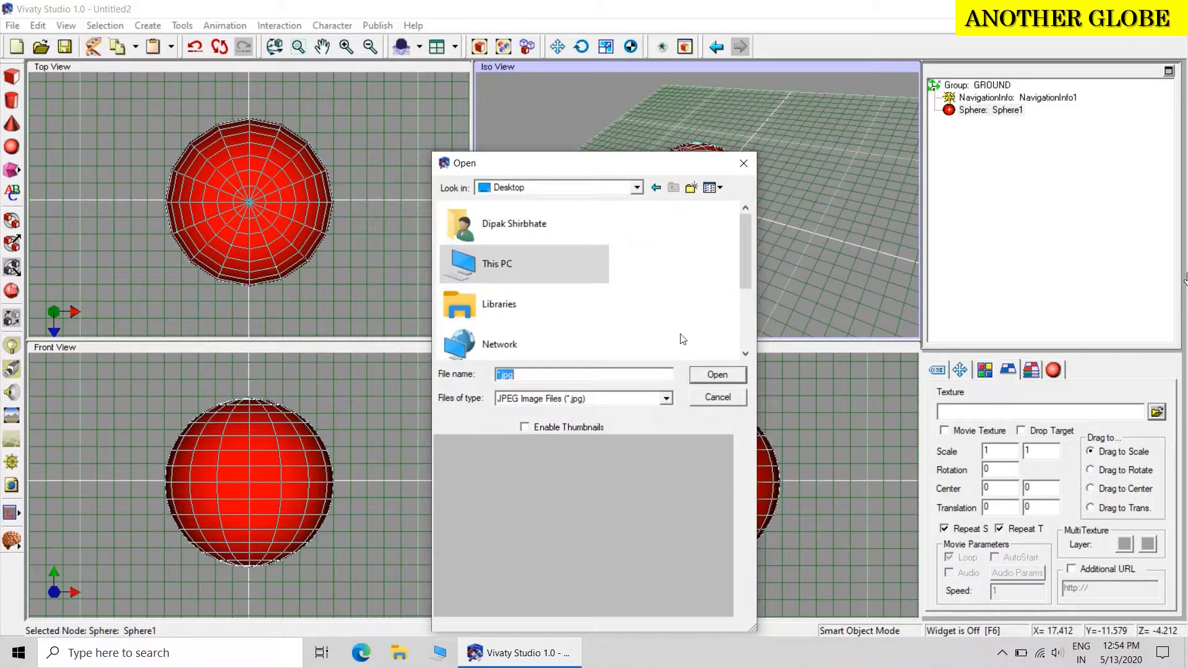
left_click_drag(743, 271, 743, 330)
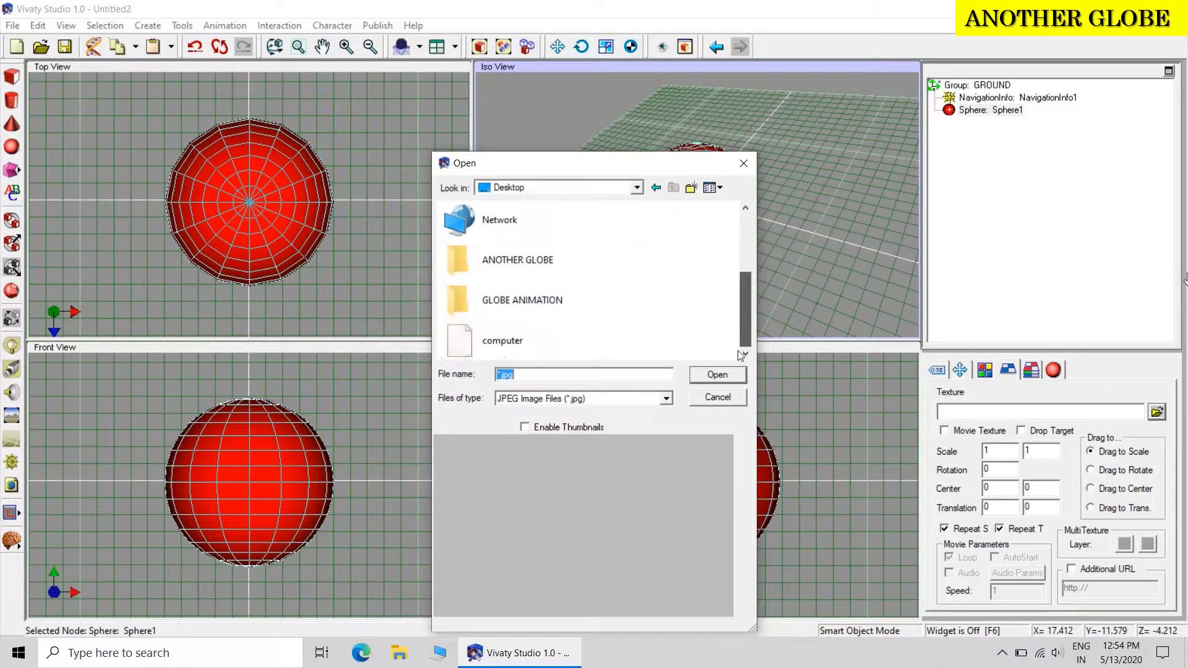
double_click(520, 307)
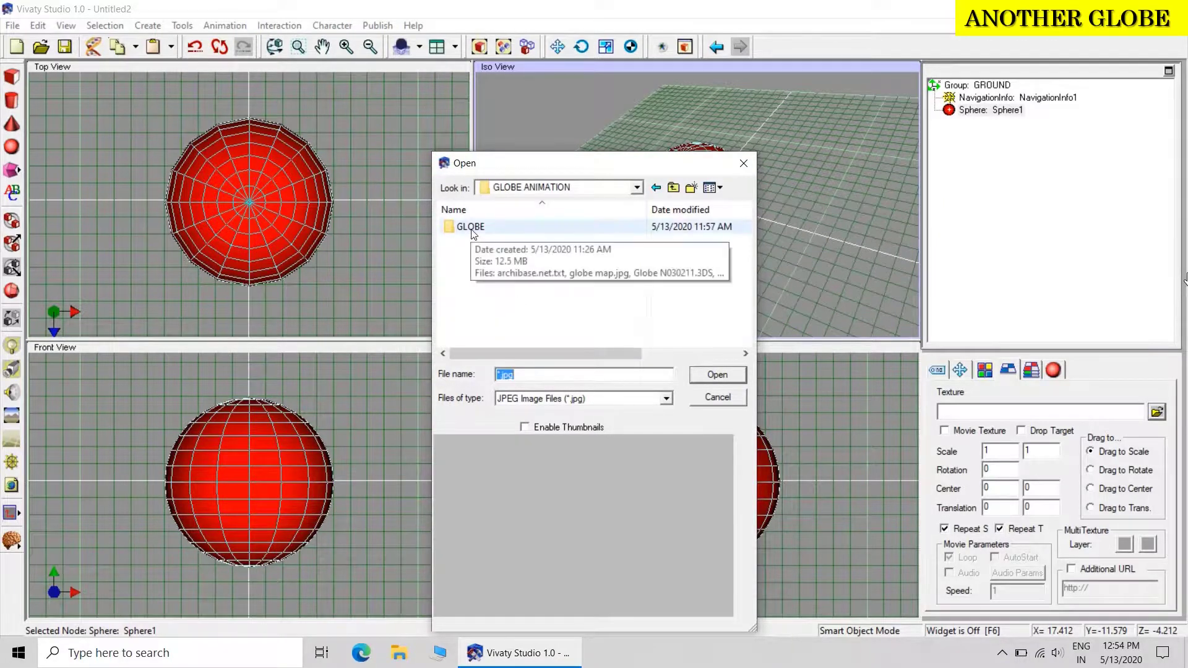
left_click(674, 188)
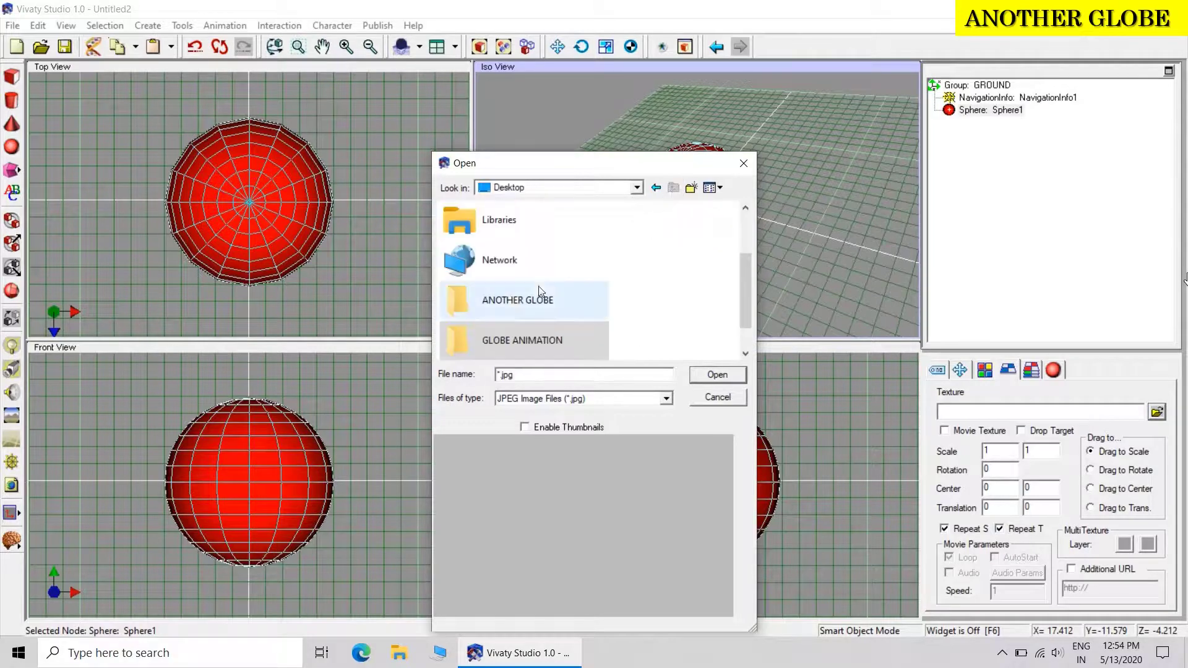
double_click(509, 300)
left_click(479, 253)
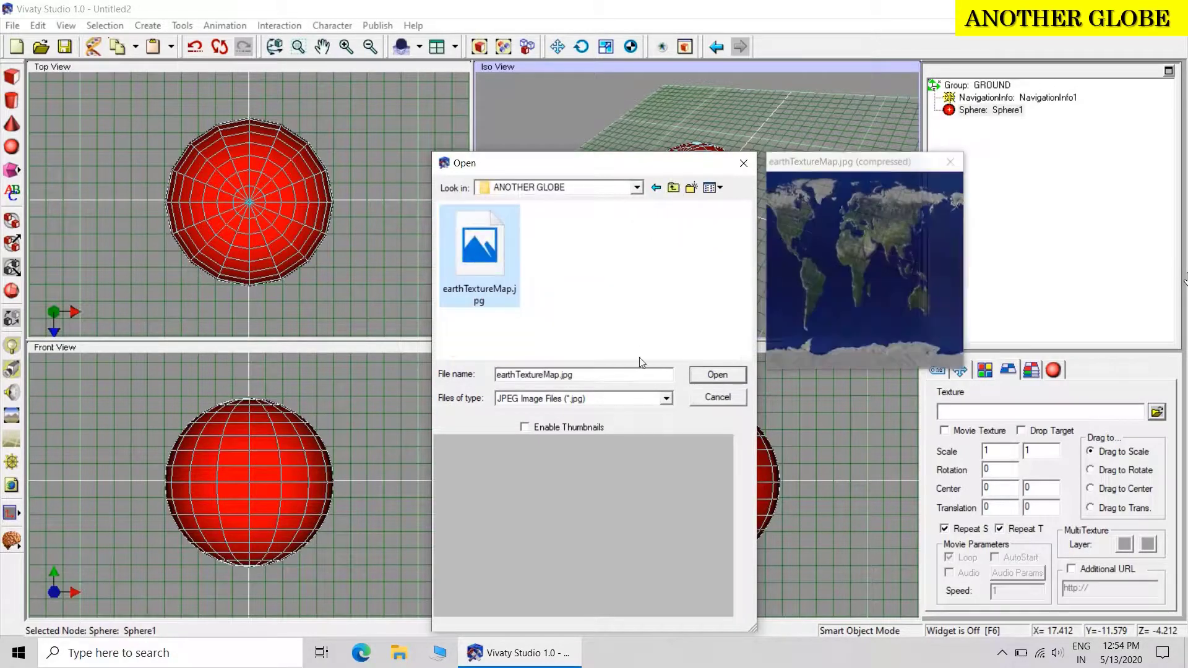
left_click(720, 377)
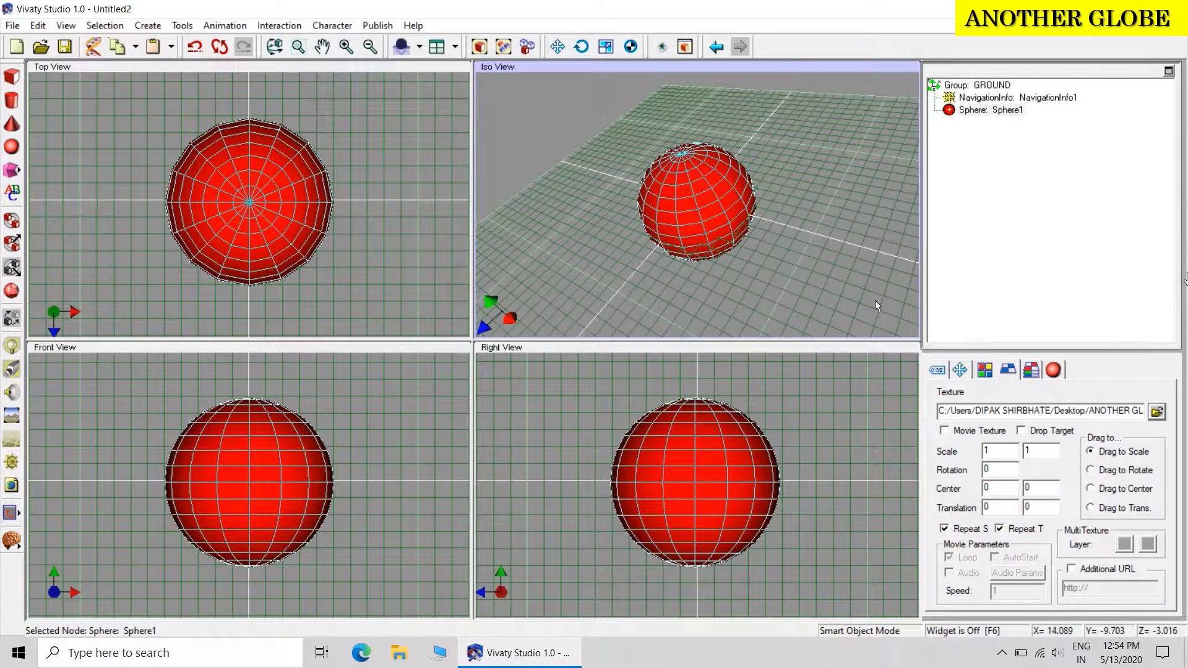
left_click(898, 154)
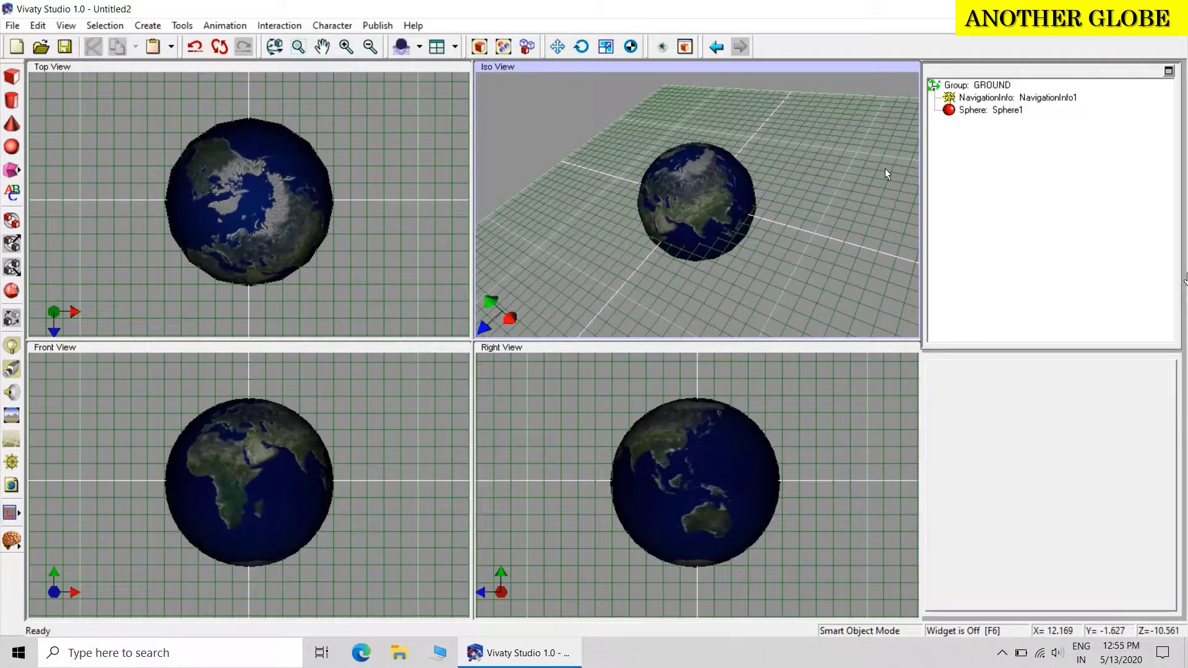
Step: Create a 4-second auto-starting animation that targets Sphere1
left_click(225, 26)
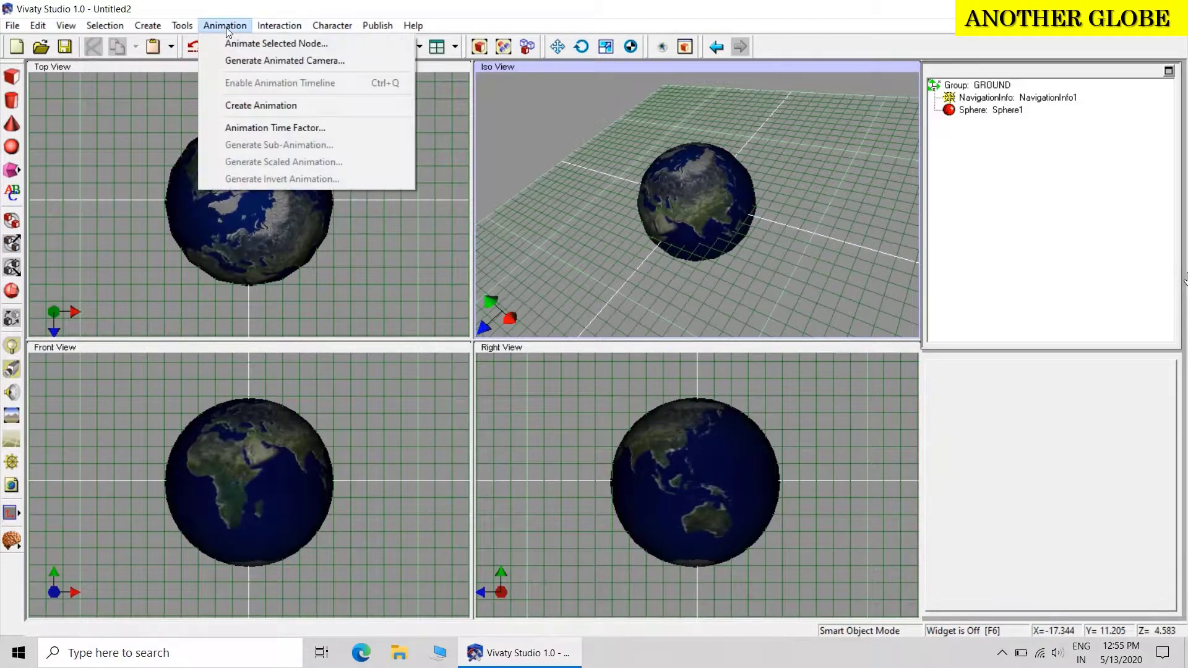
left_click(241, 104)
left_click(853, 221)
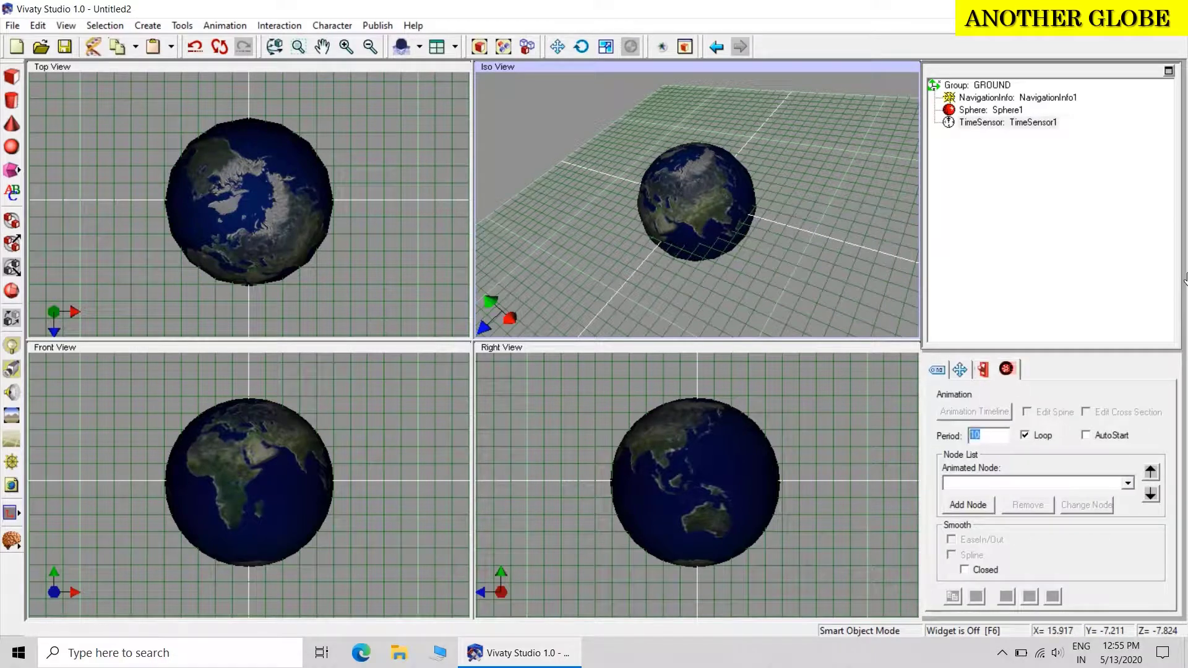
type("4")
left_click(1110, 439)
left_click(969, 505)
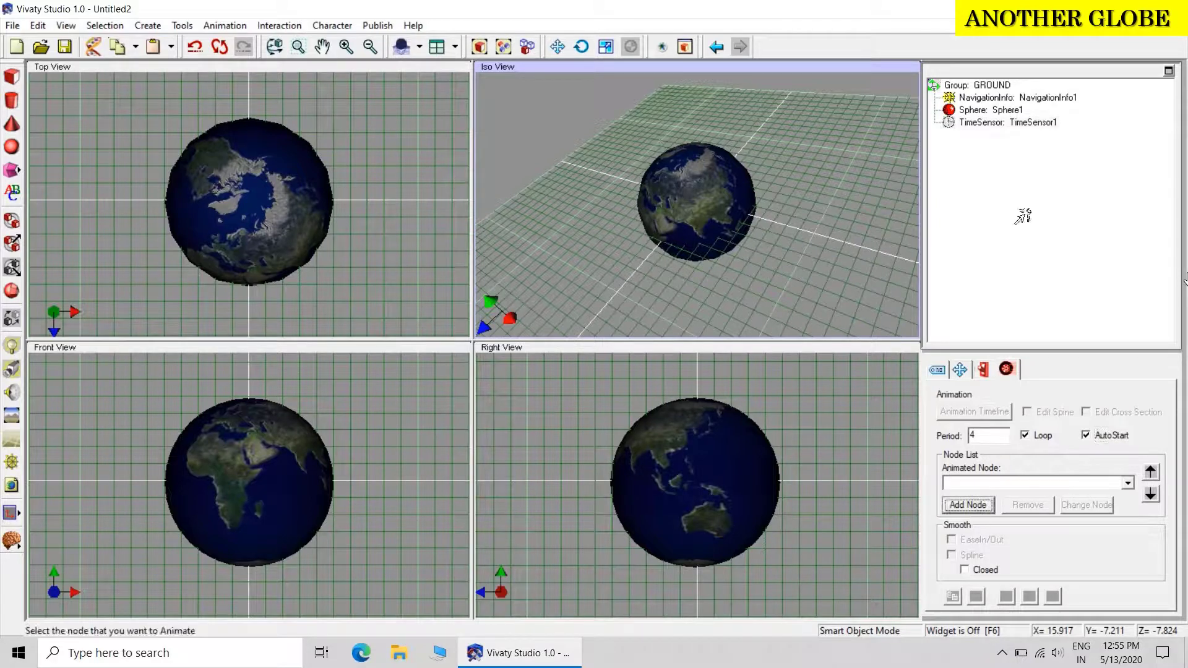
left_click(986, 109)
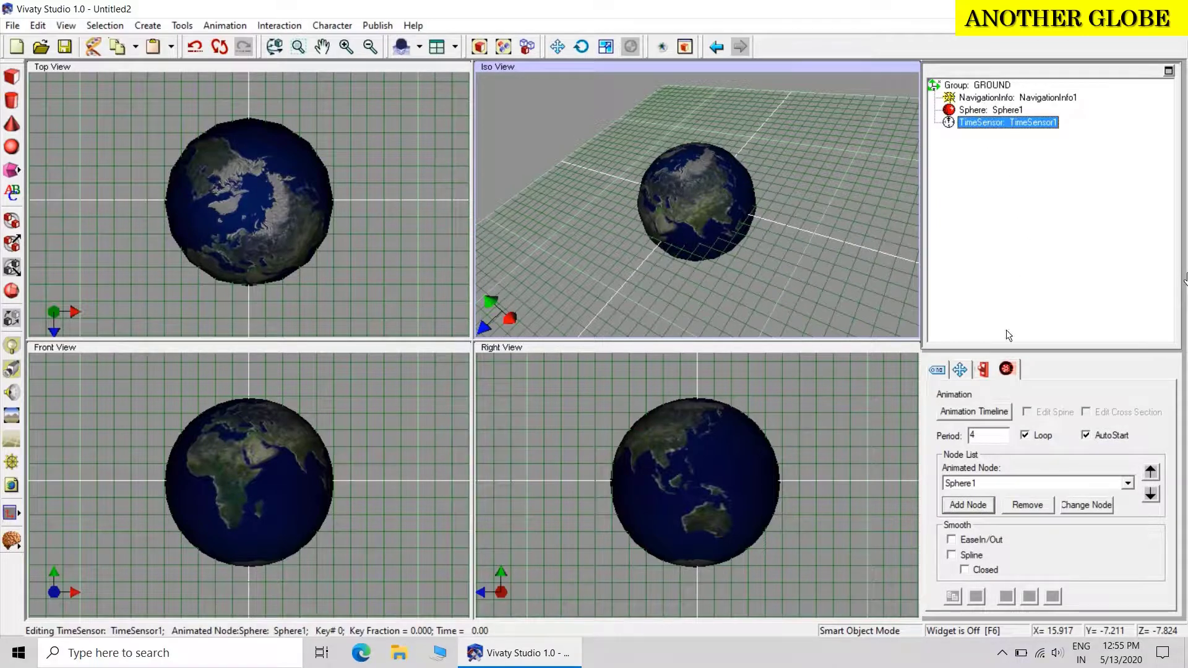
Step: On the animation timeline, zero the globe's translation and add a keyframe at 1 second
left_click(982, 412)
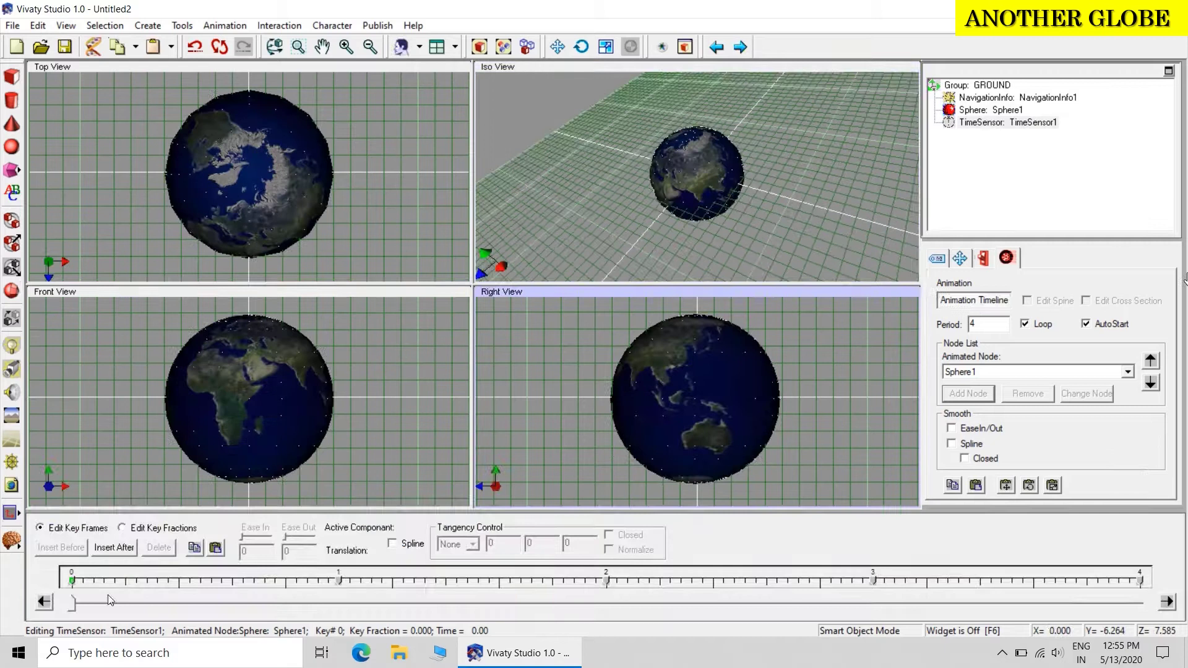
left_click(960, 259)
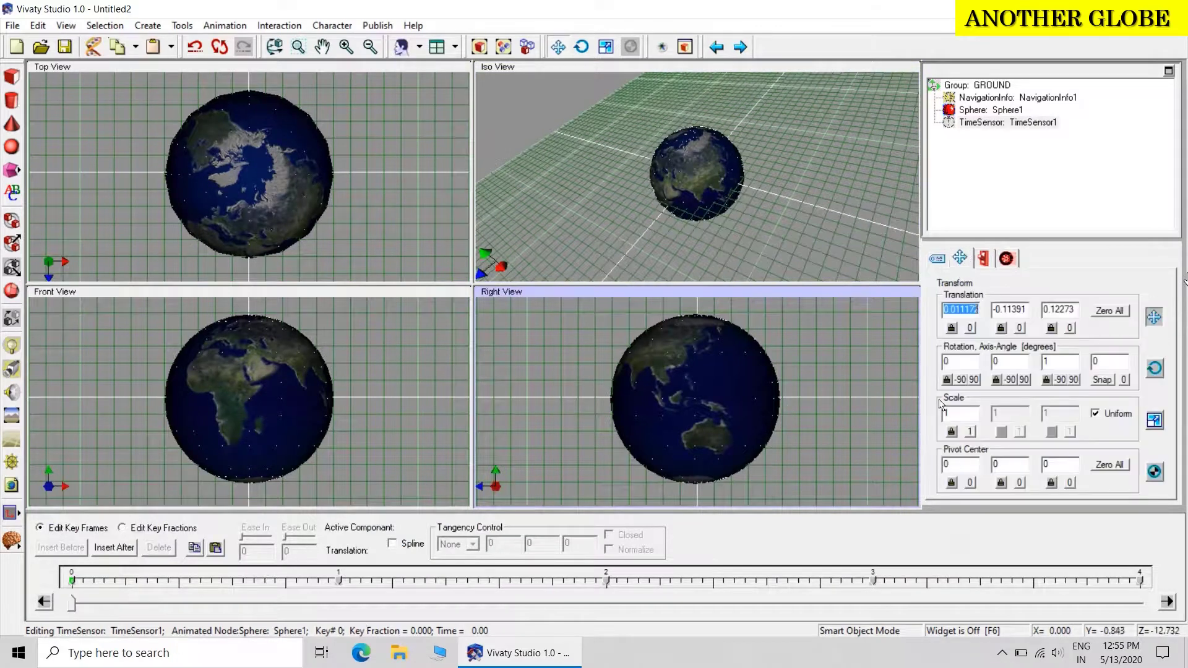
left_click(1119, 312)
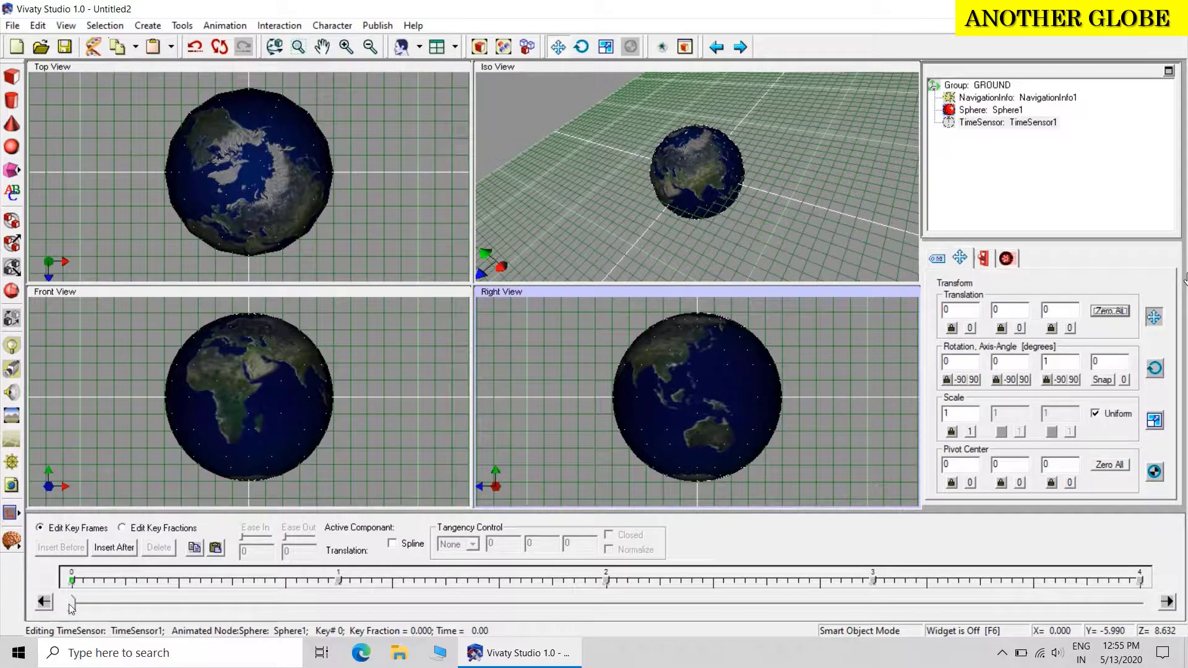
left_click_drag(73, 606, 327, 594)
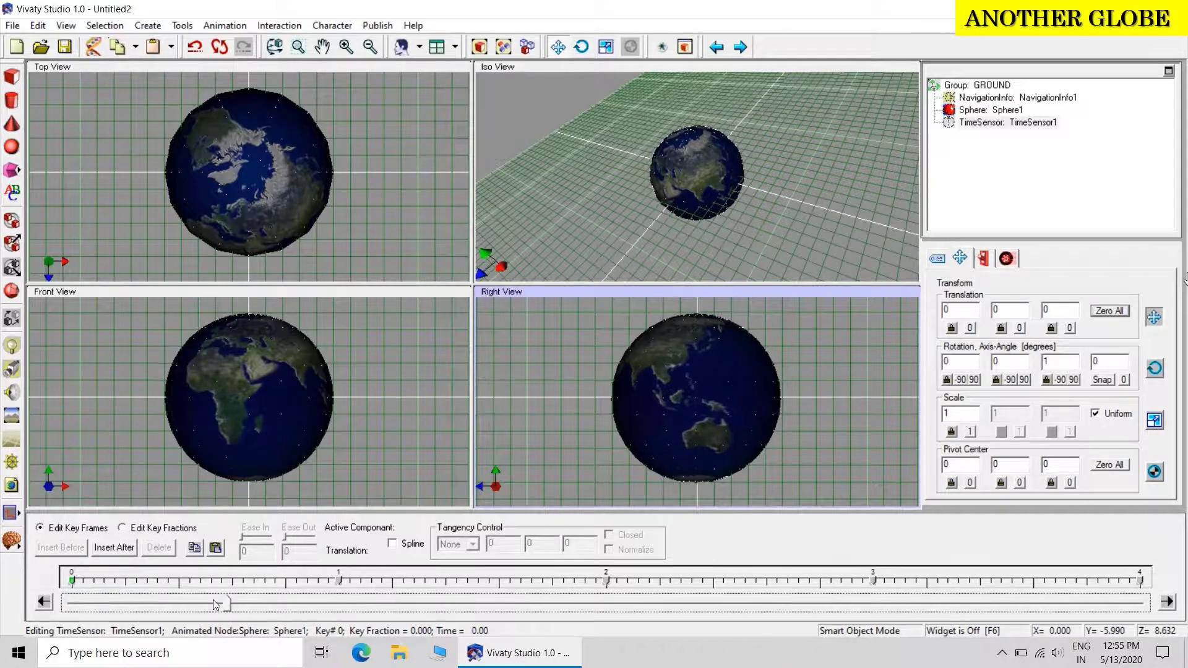
left_click(340, 588)
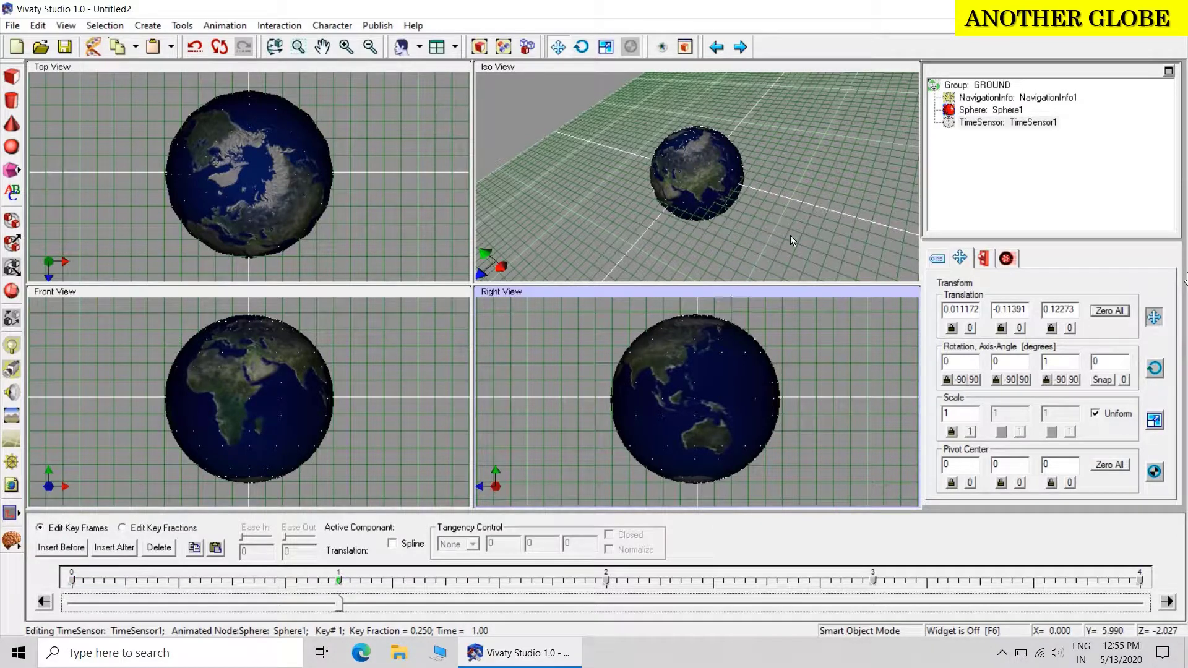
left_click(1010, 261)
Step: Close the animation timeline and reset the translation values to zero with TimeSensor1 selected
left_click(1006, 307)
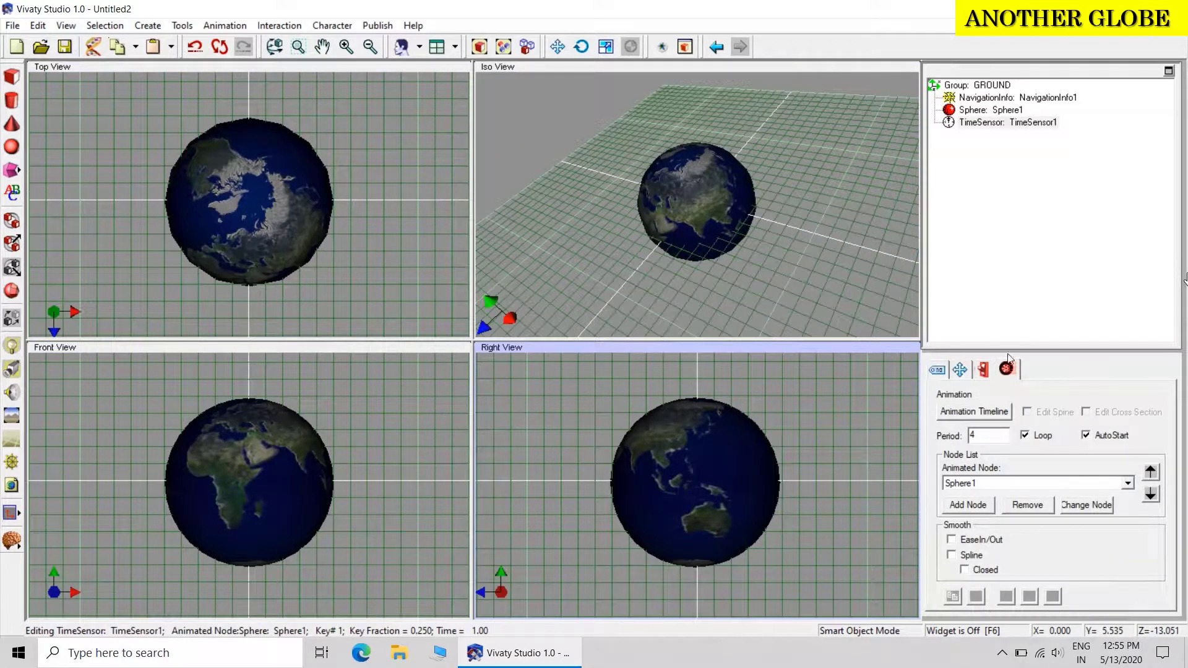
left_click(959, 371)
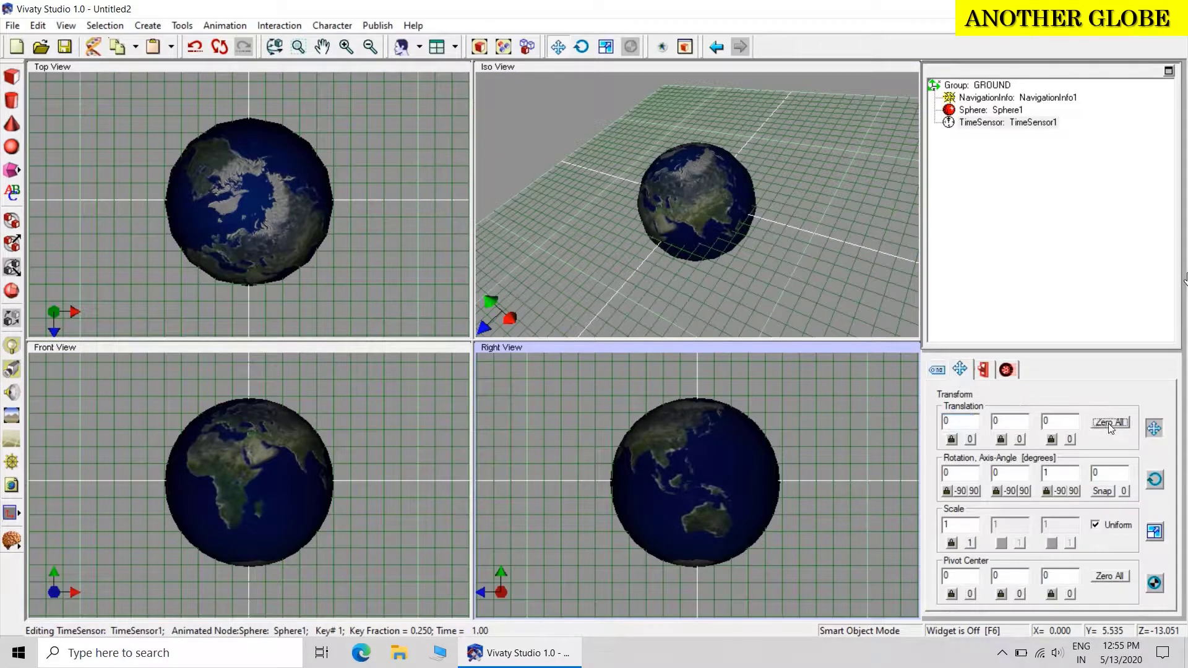
left_click(993, 123)
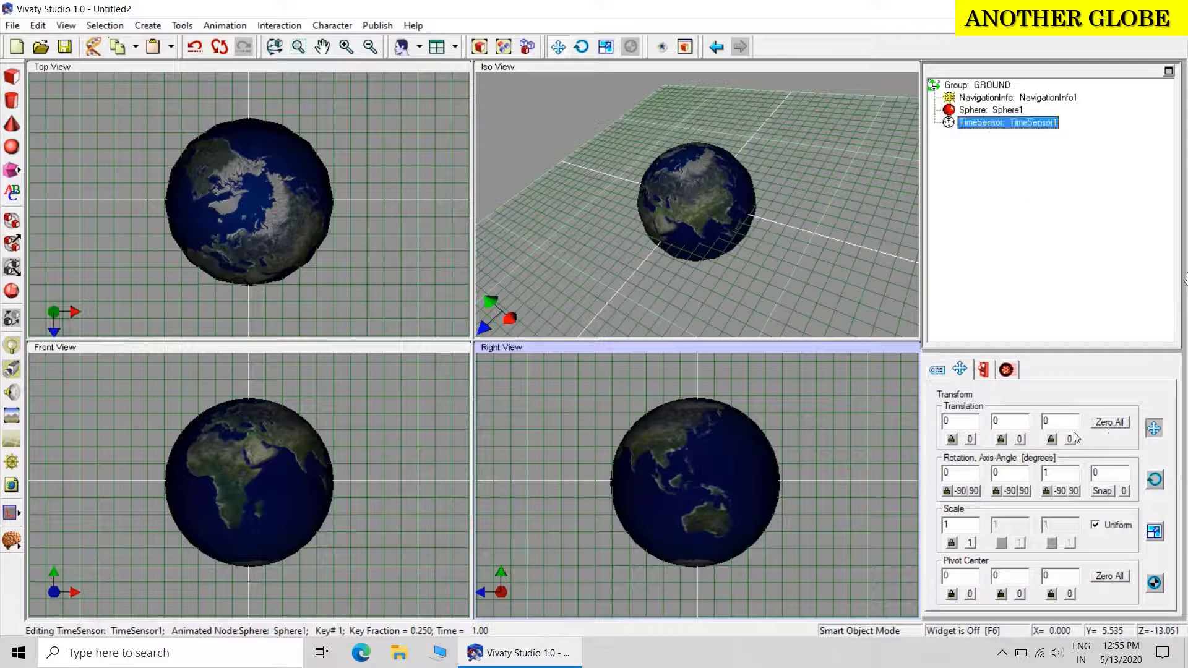
left_click(991, 109)
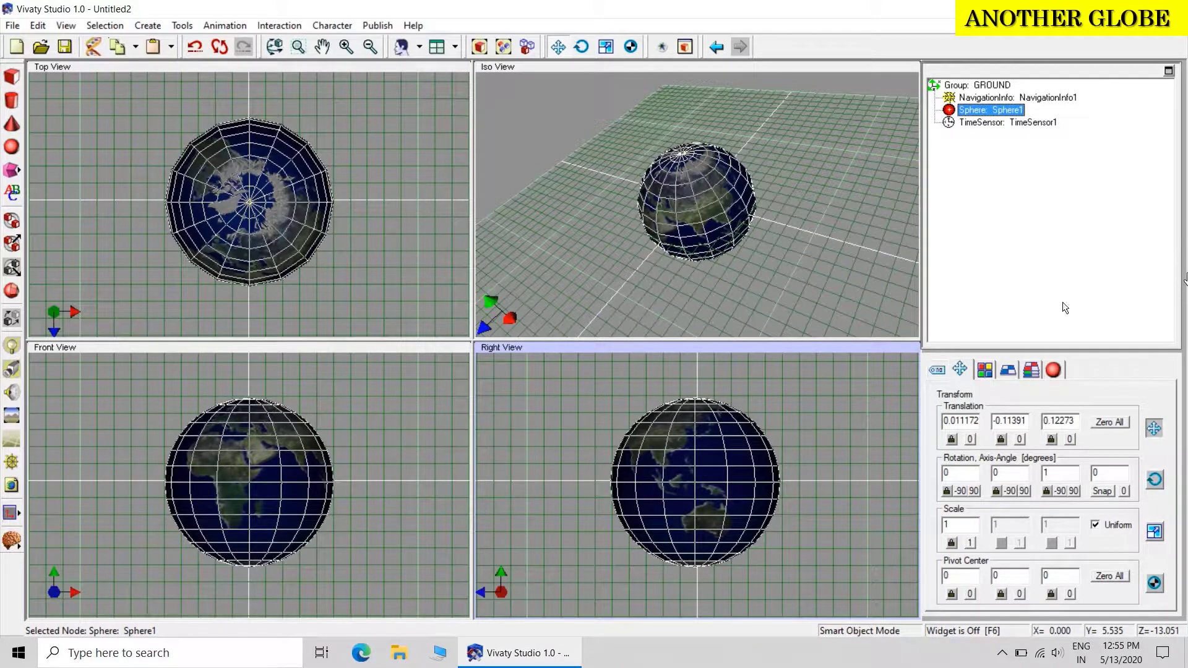
left_click(1106, 424)
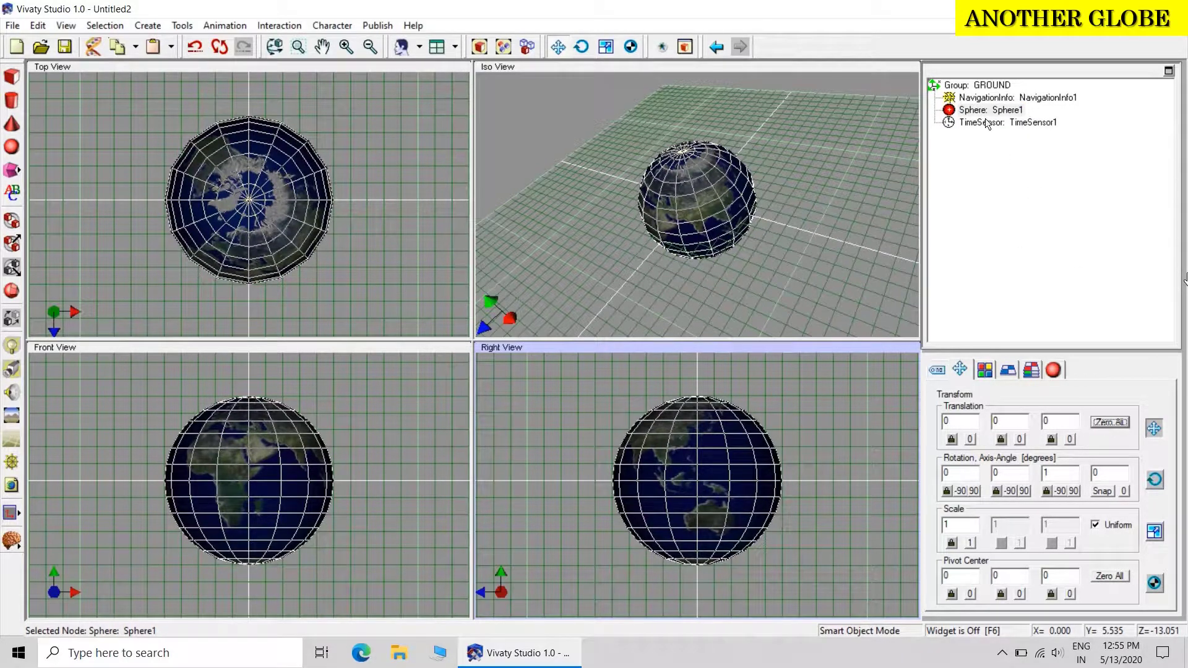
left_click(987, 122)
left_click(1120, 423)
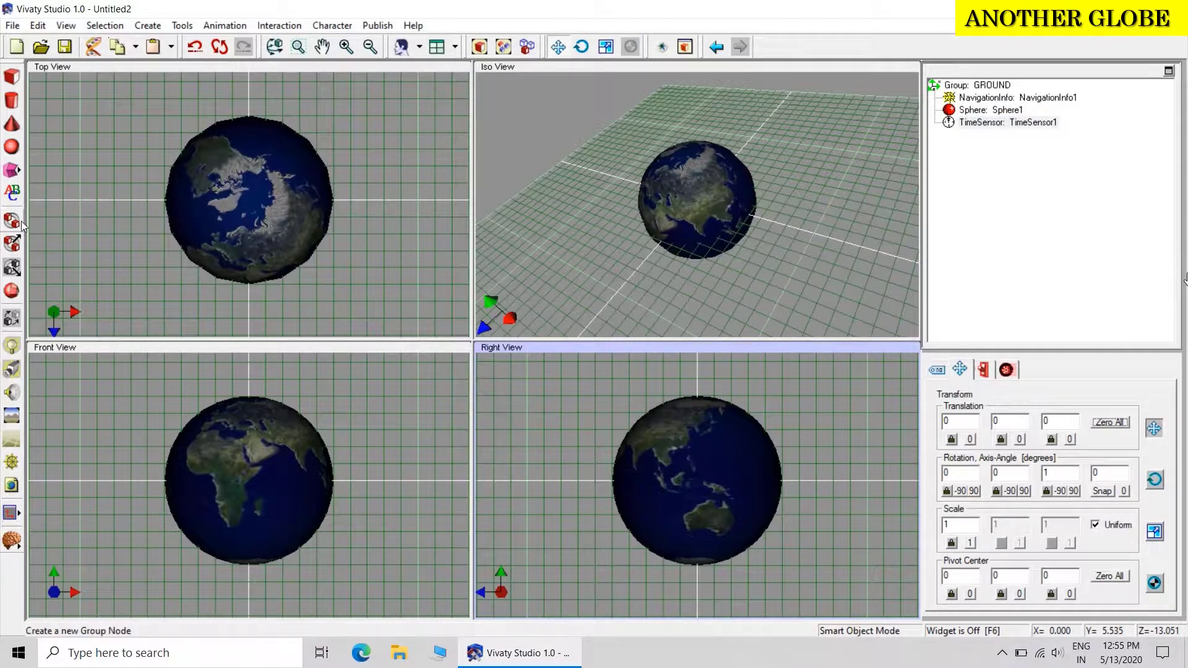
Step: Place a new Group1 at the origin and move NavigationInfo1 and Sphere1 into it
left_click(12, 249)
left_click(836, 218)
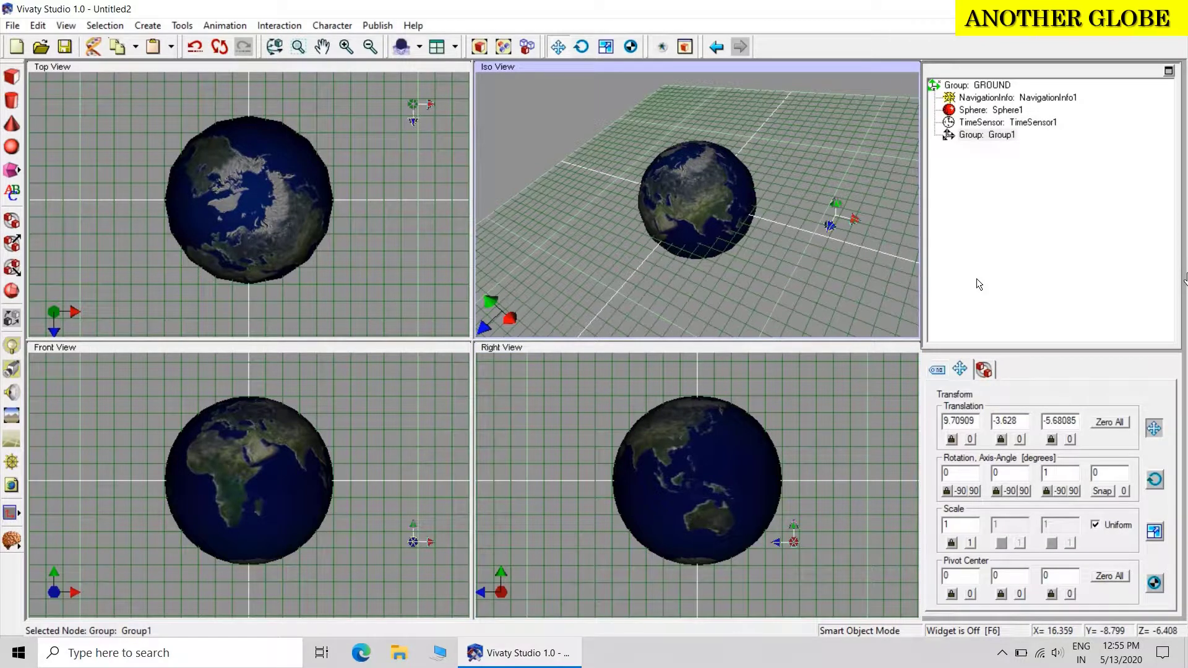
left_click(1110, 424)
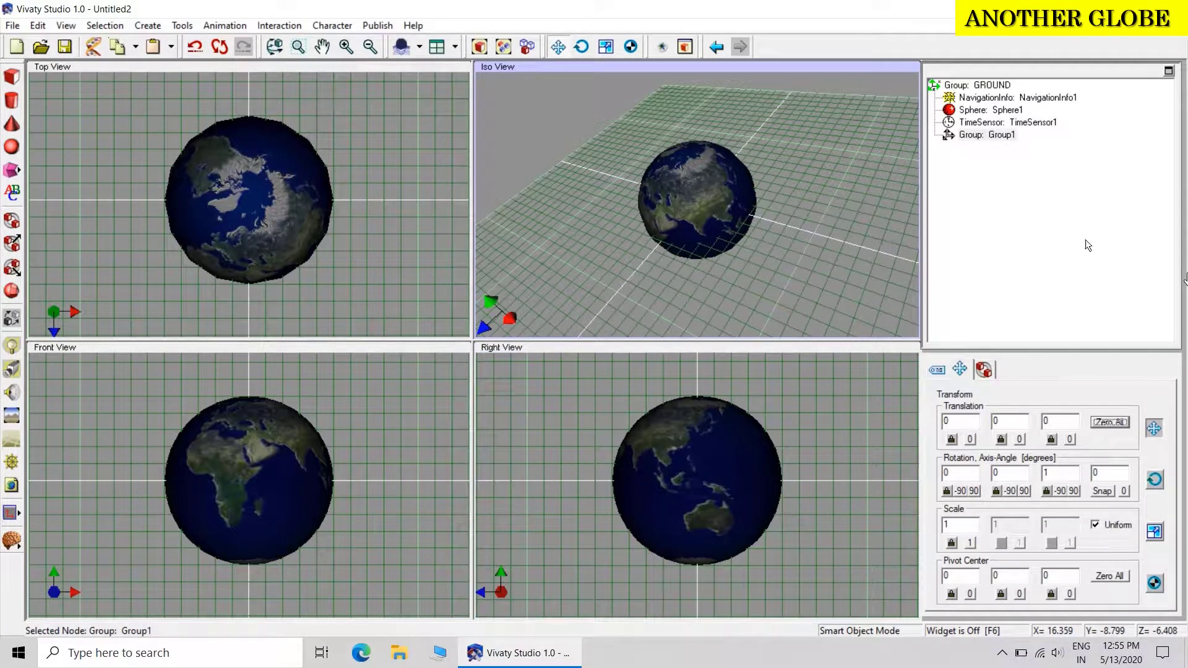
left_click_drag(984, 102, 989, 135)
left_click(977, 96)
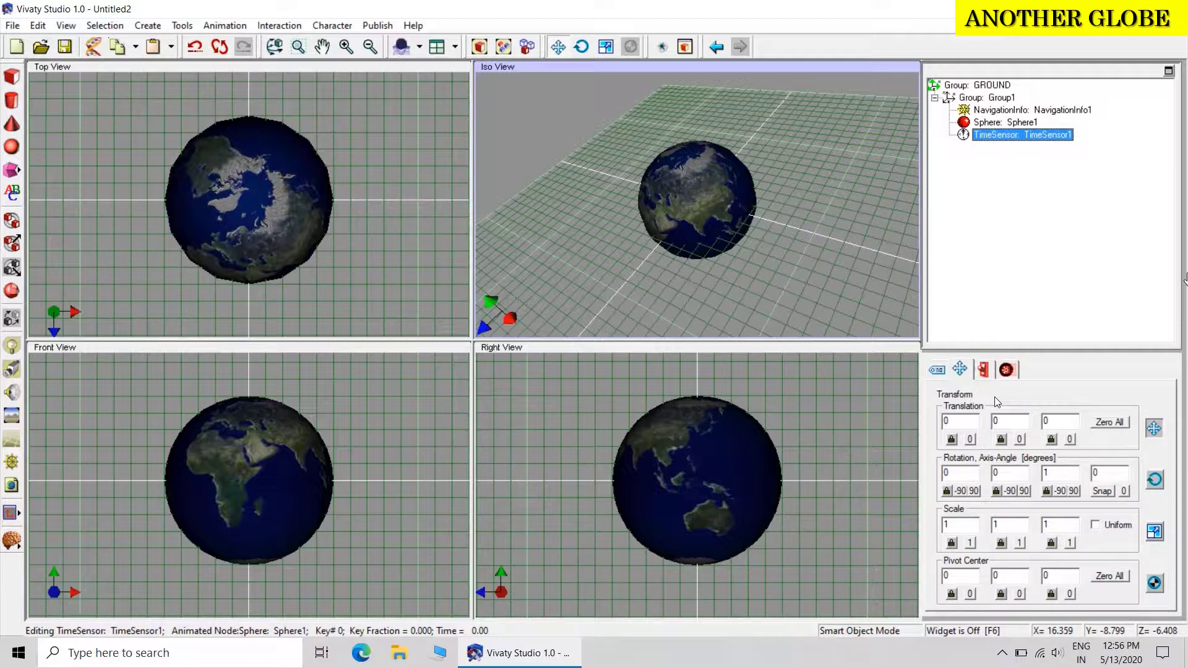
Step: Key the globe at zero translation, rotated 90° about Y at key 1 and 180° at key 2
left_click(1004, 378)
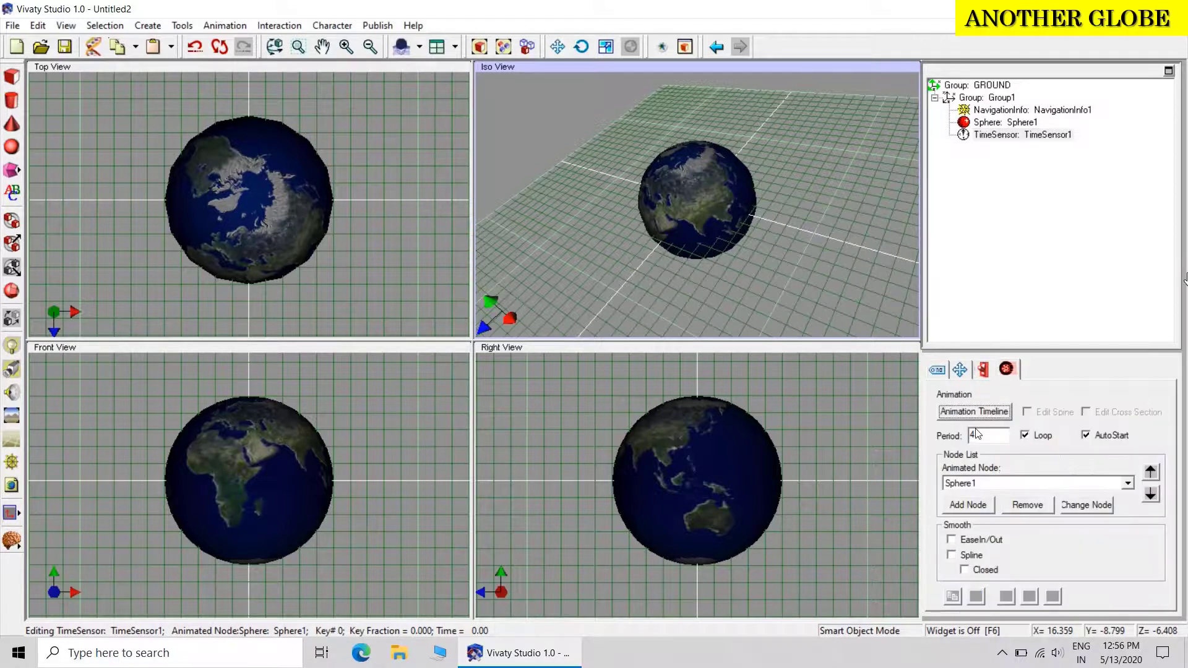
left_click(987, 415)
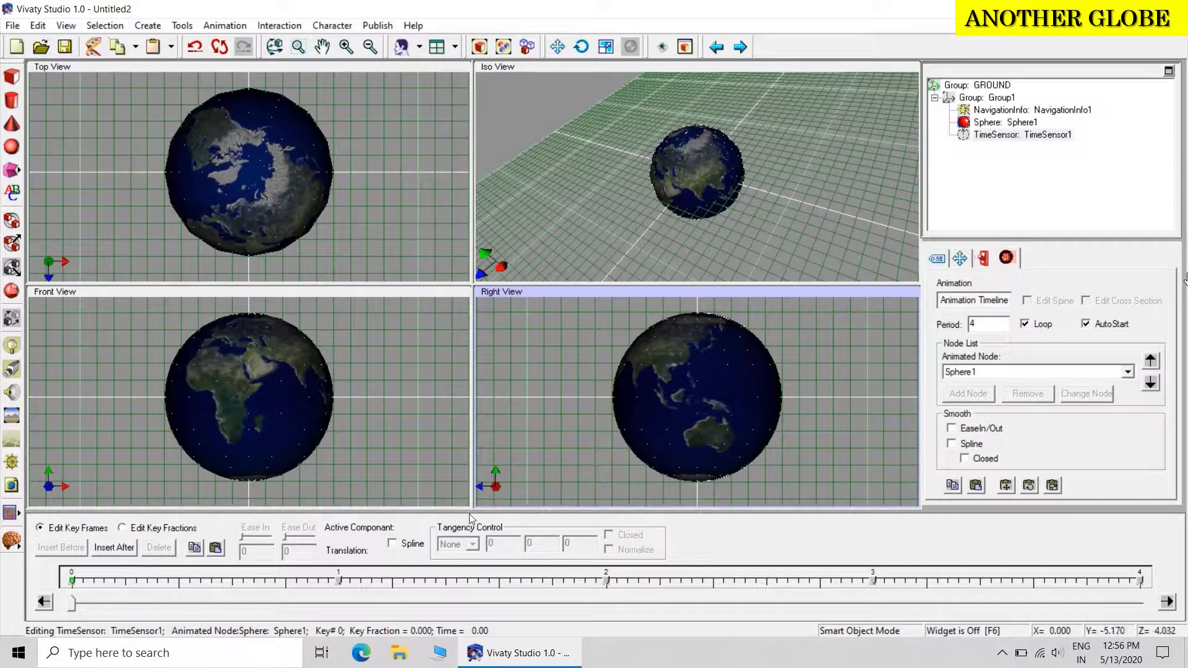
left_click(960, 258)
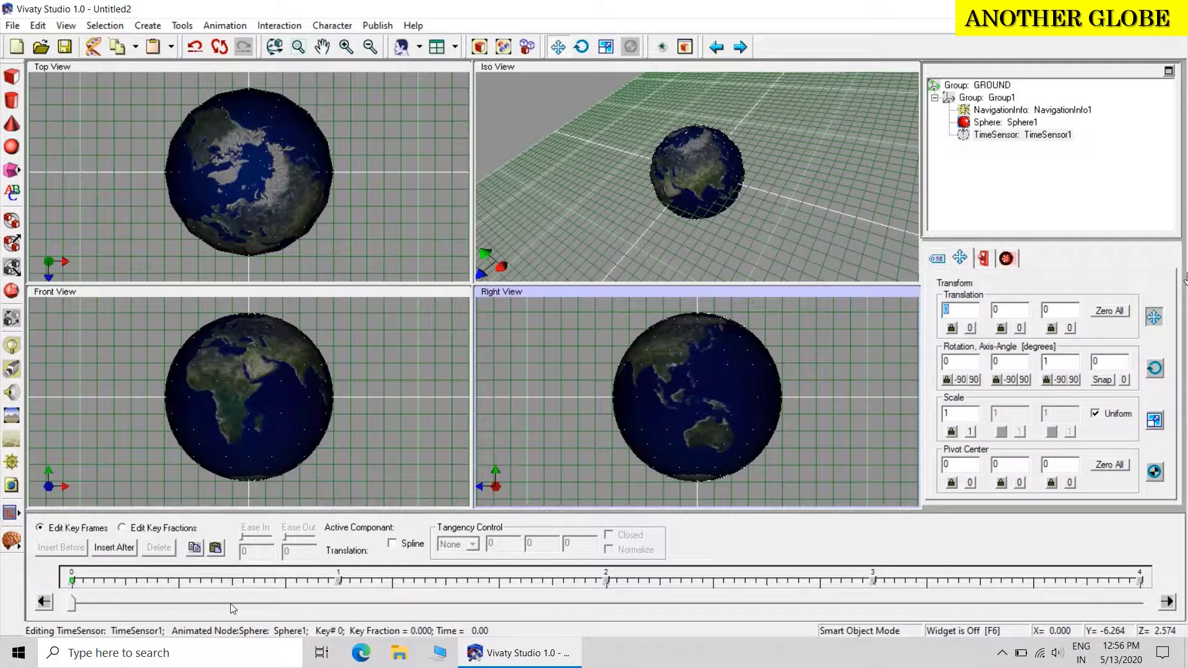
left_click_drag(73, 606, 341, 598)
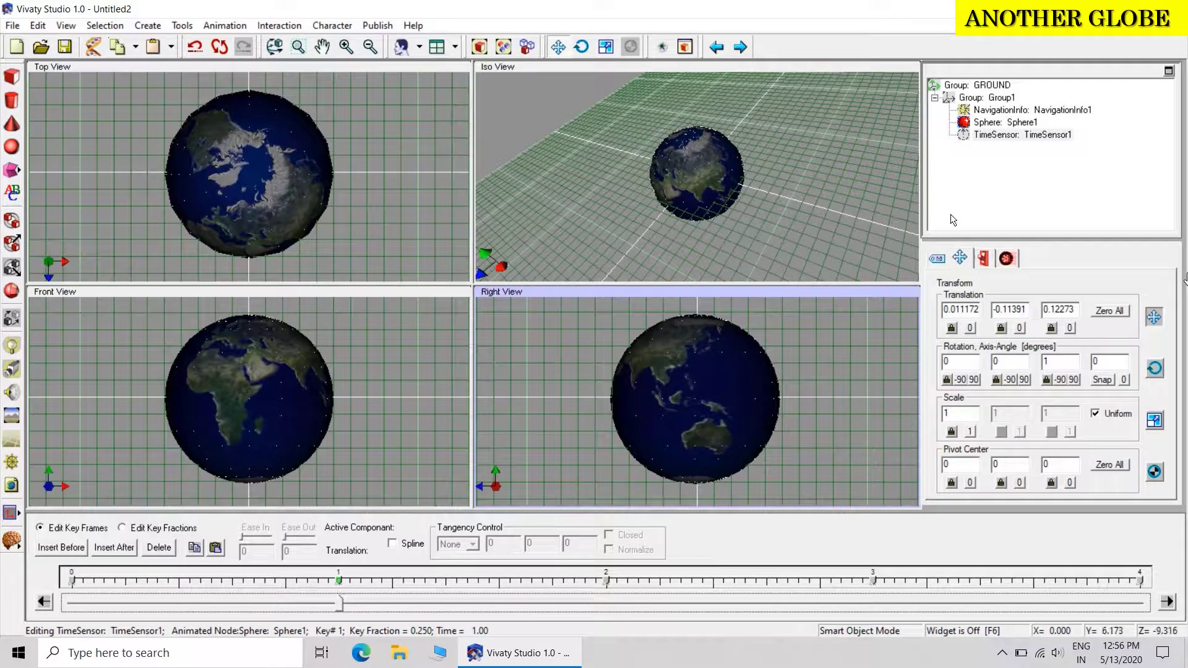
left_click(1119, 314)
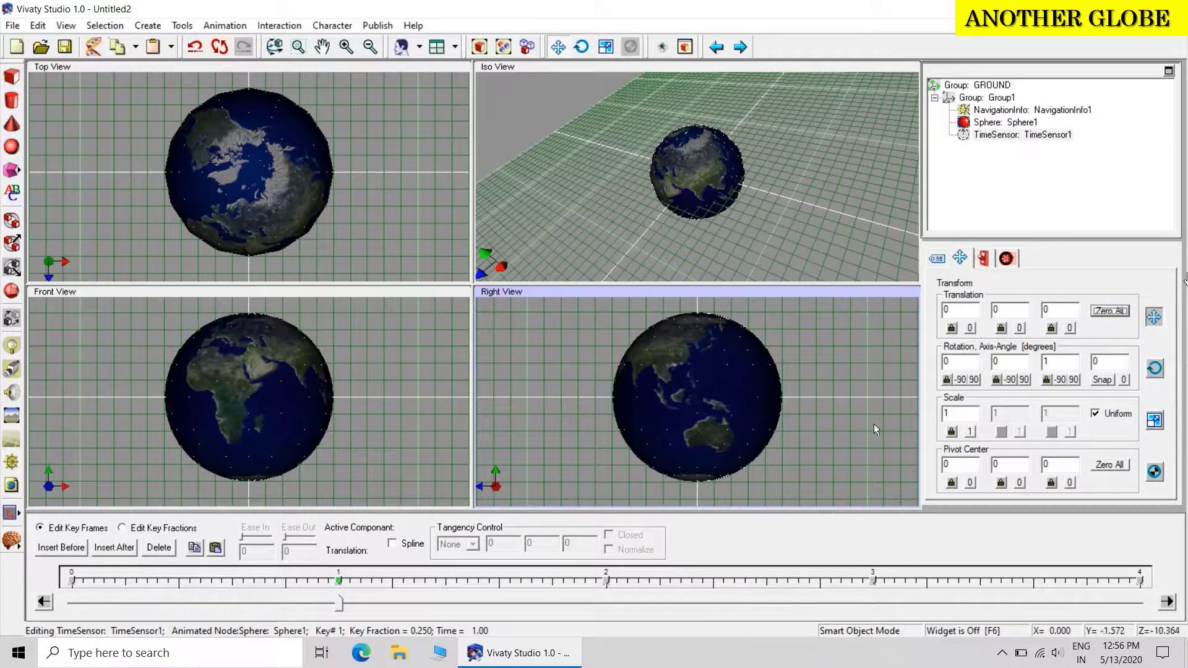
left_click(1021, 380)
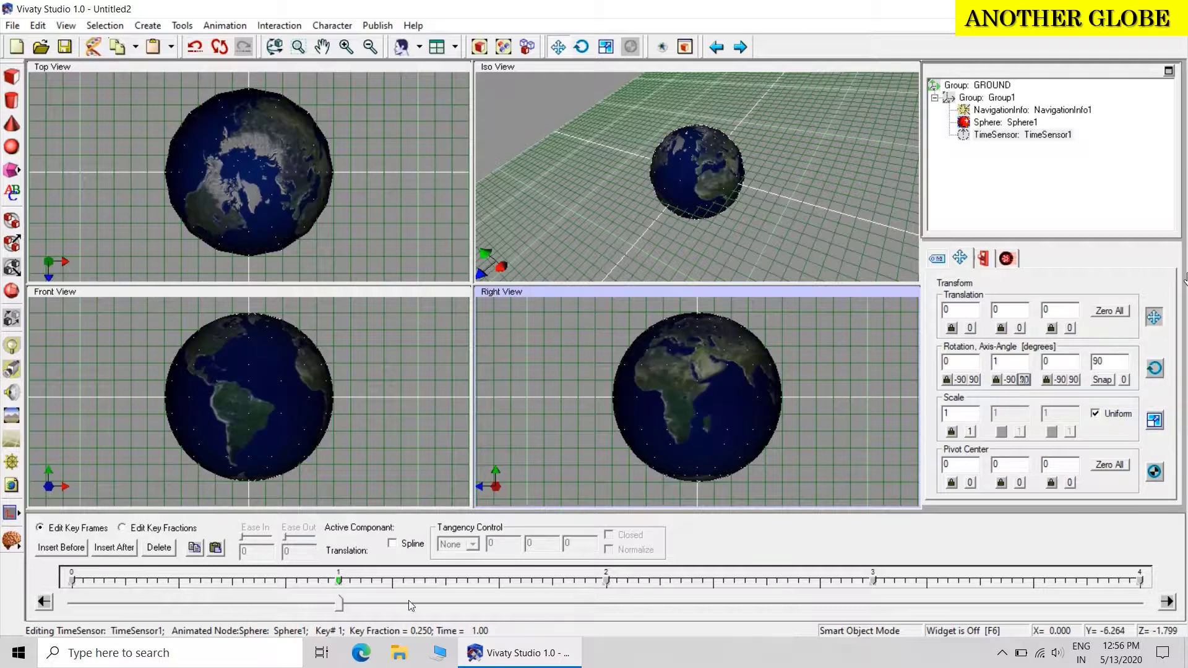
left_click_drag(340, 605, 609, 601)
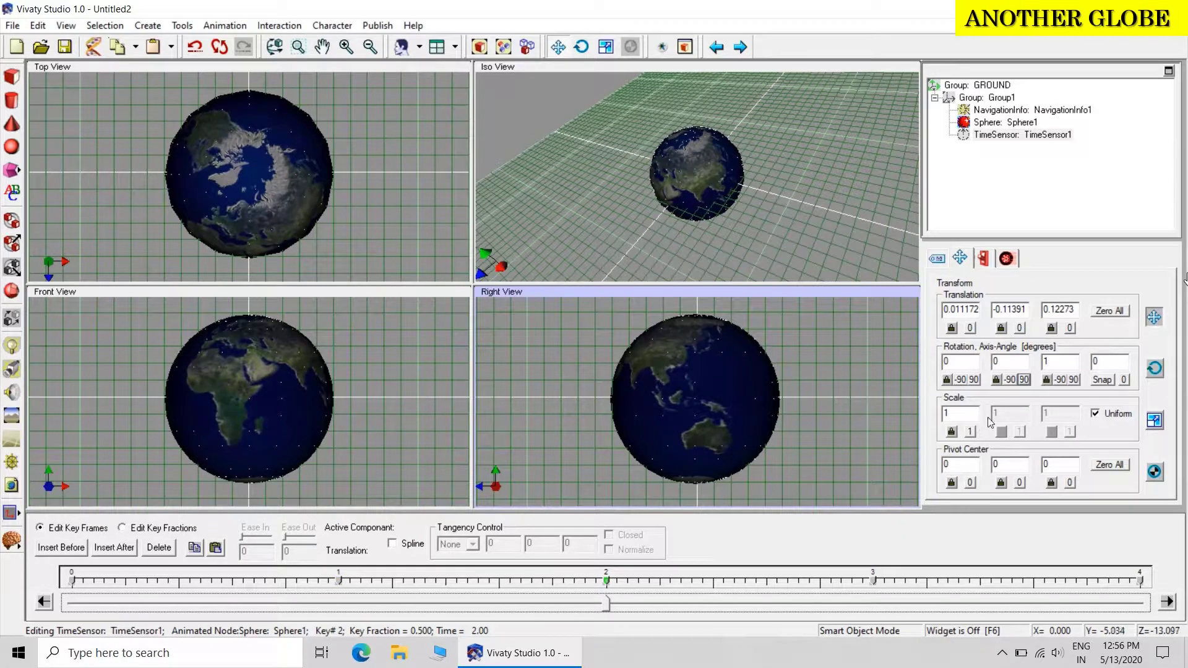
left_click(1109, 312)
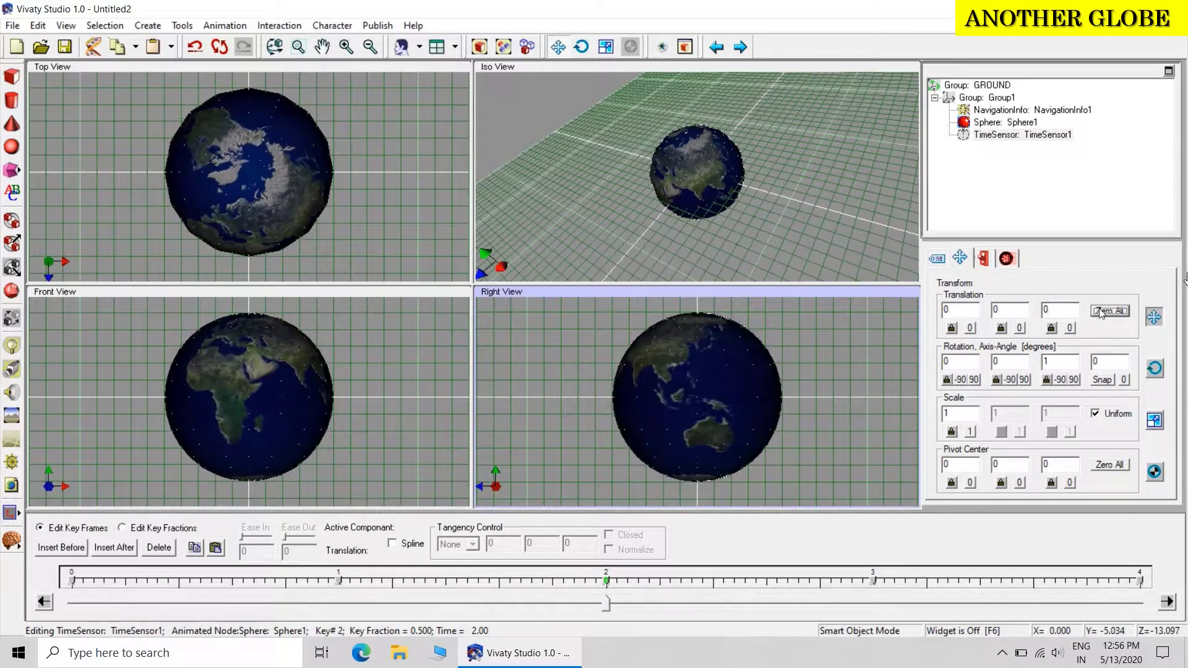
left_click(1026, 381)
left_click(1026, 381)
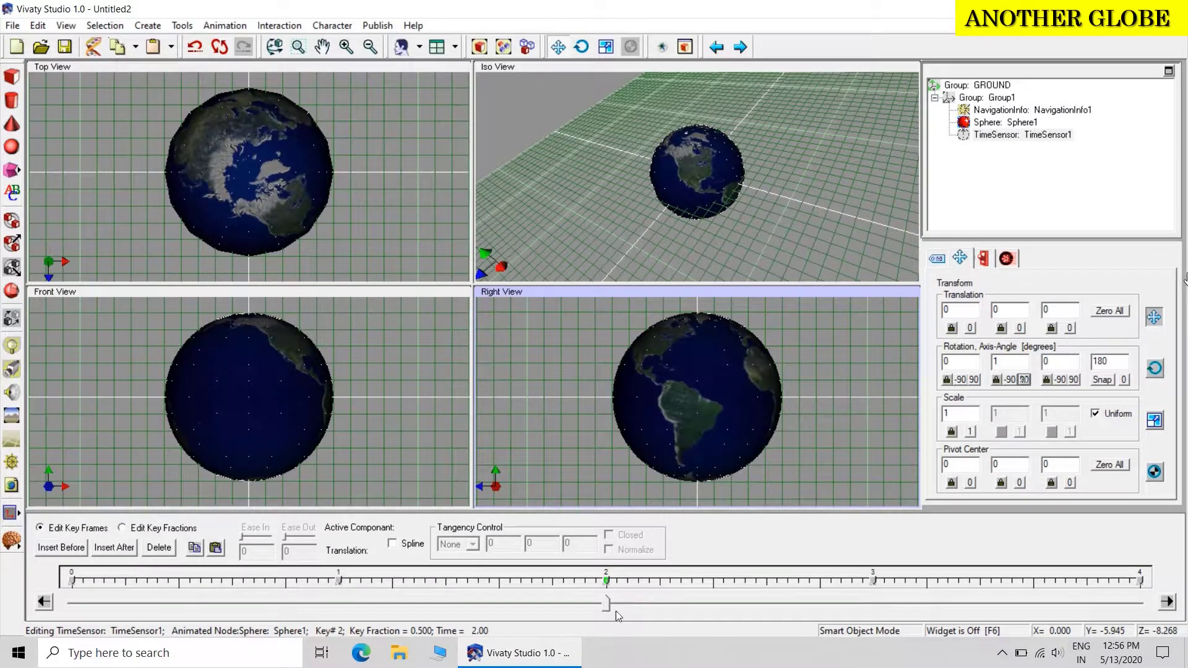
Step: Add further 90° Y rotations at the 3 s and 4 s keys, then scrub to check the spin
left_click_drag(607, 603, 879, 594)
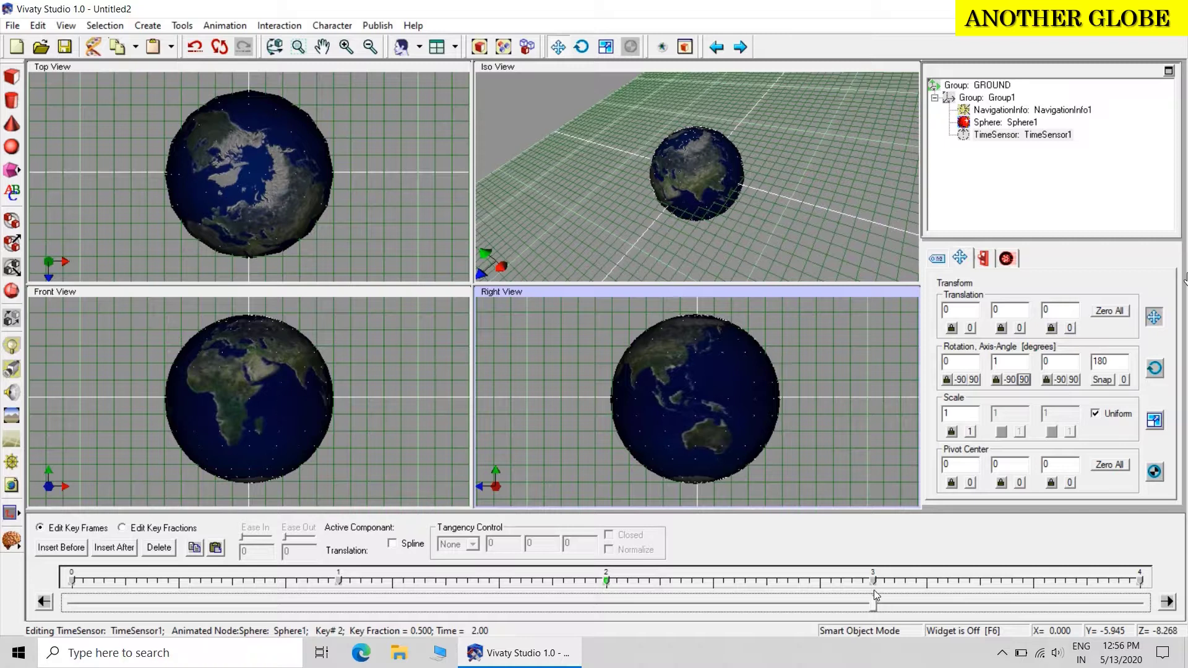
left_click(873, 582)
left_click(1109, 311)
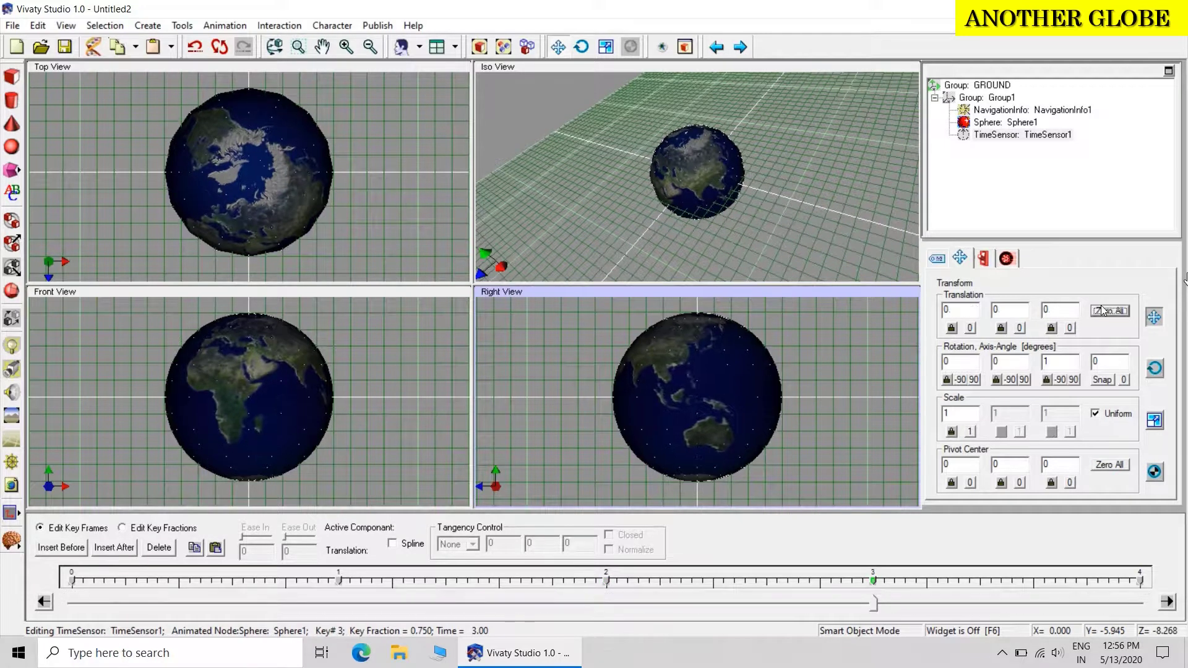
left_click(1024, 385)
left_click(1023, 385)
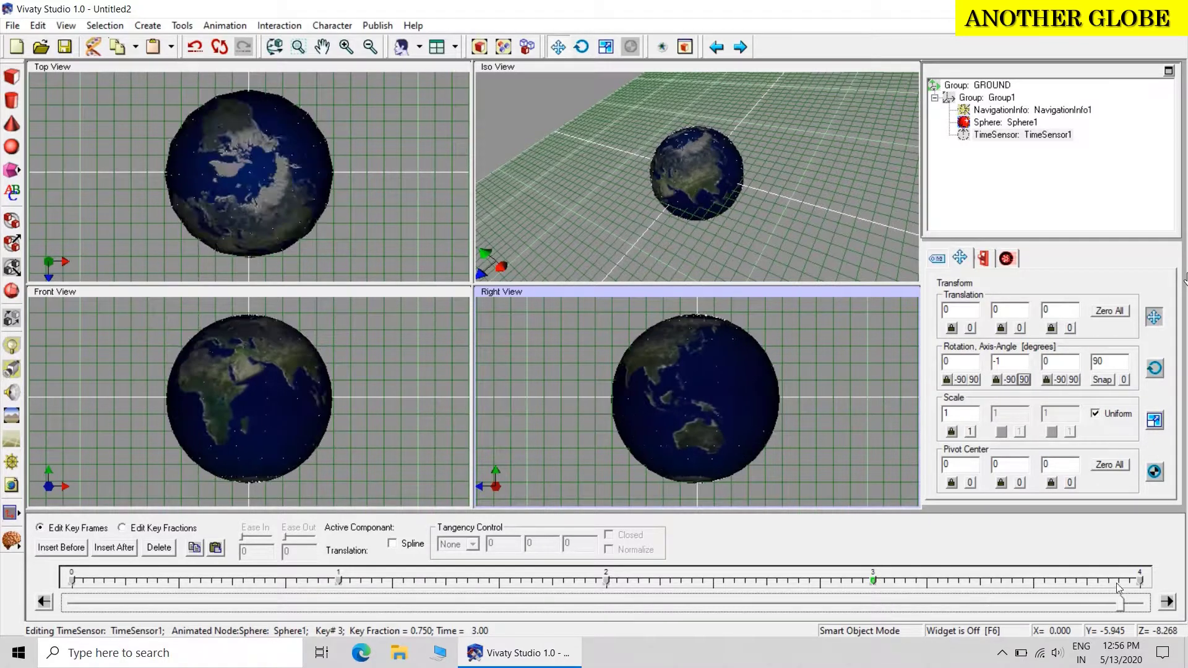
left_click(1140, 581)
left_click(1110, 310)
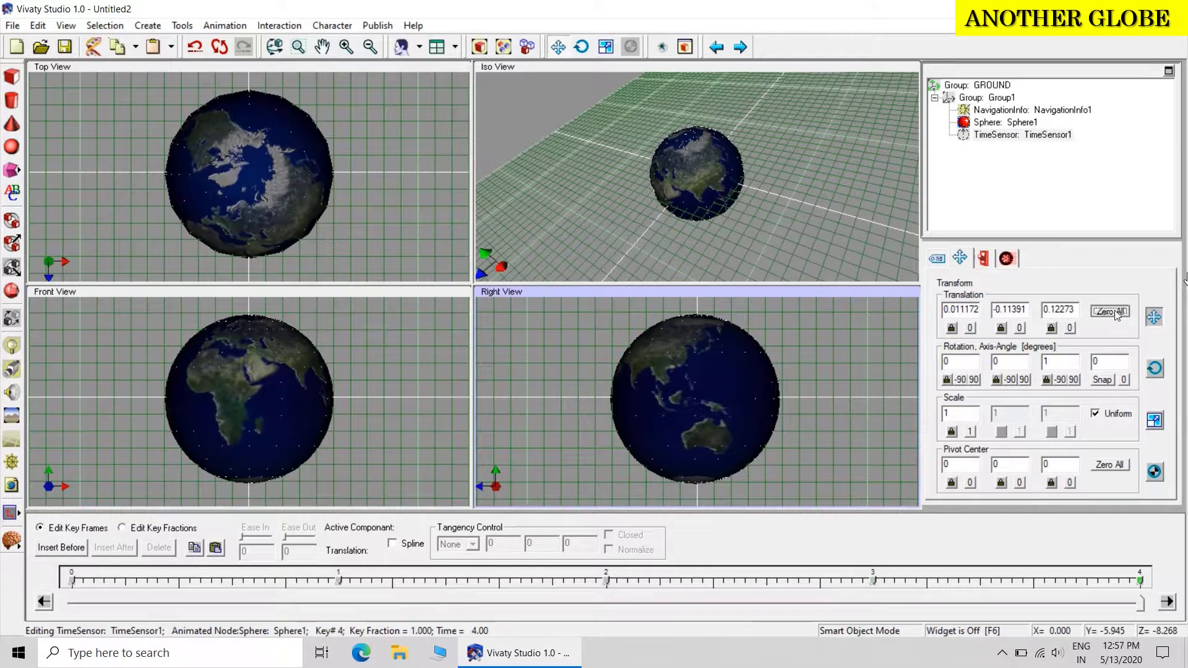
left_click(1024, 379)
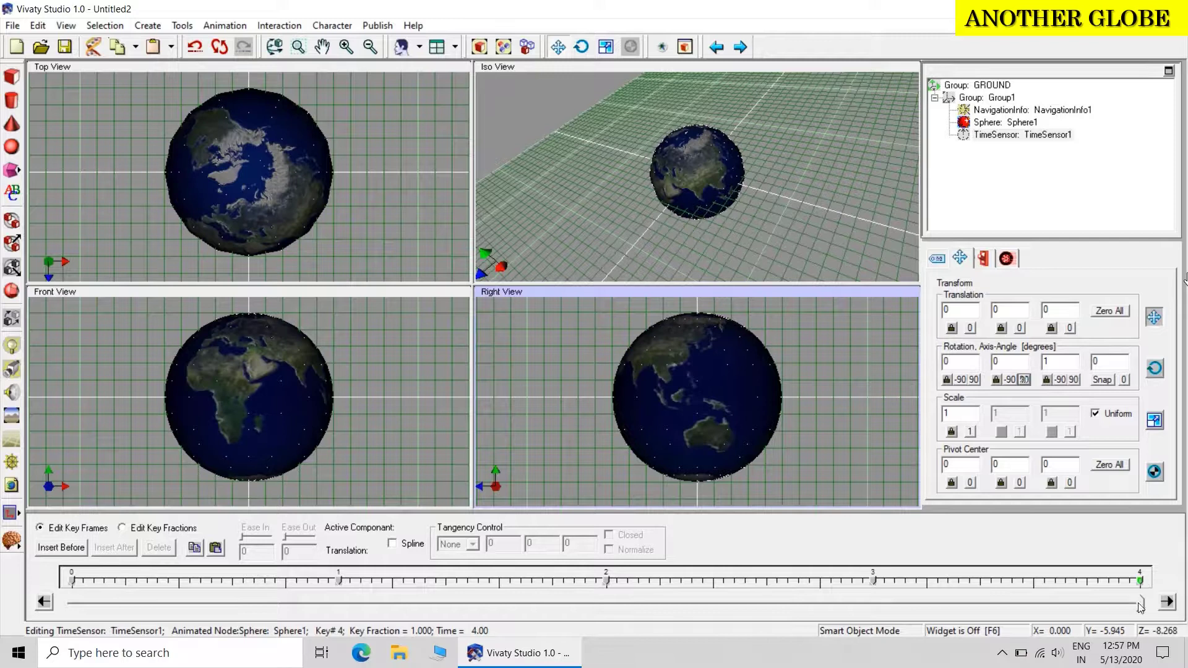
mouse_move(1141, 605)
left_mouse_down()
mouse_move(656, 630)
mouse_move(70, 604)
left_mouse_up()
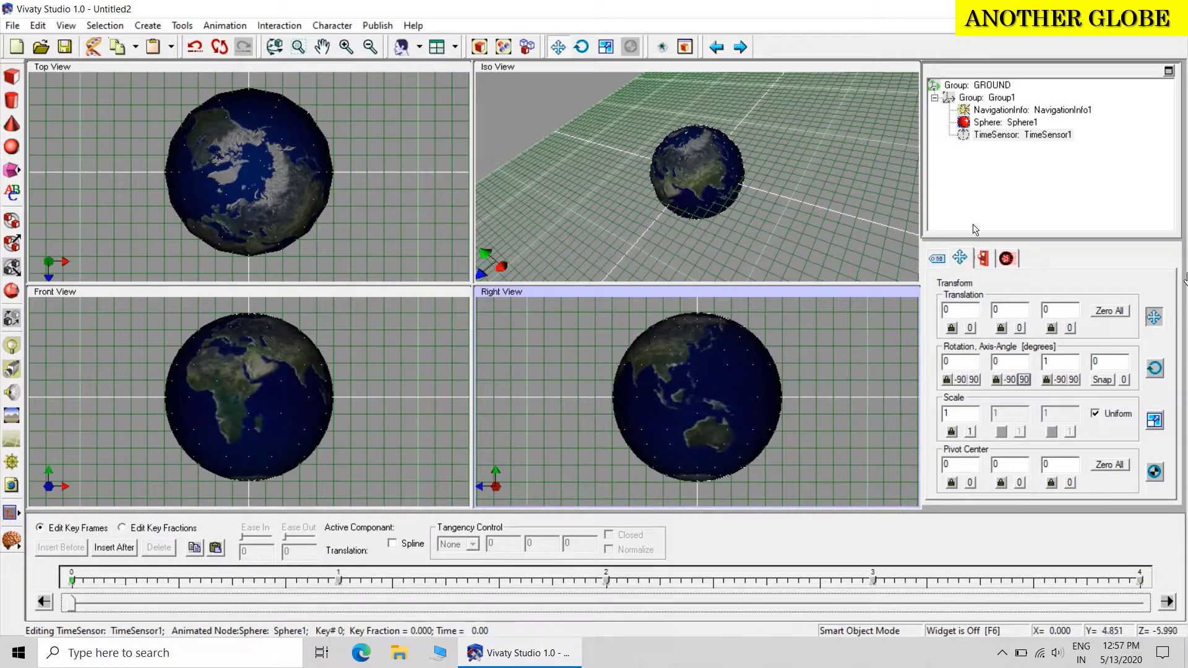
left_click(1009, 258)
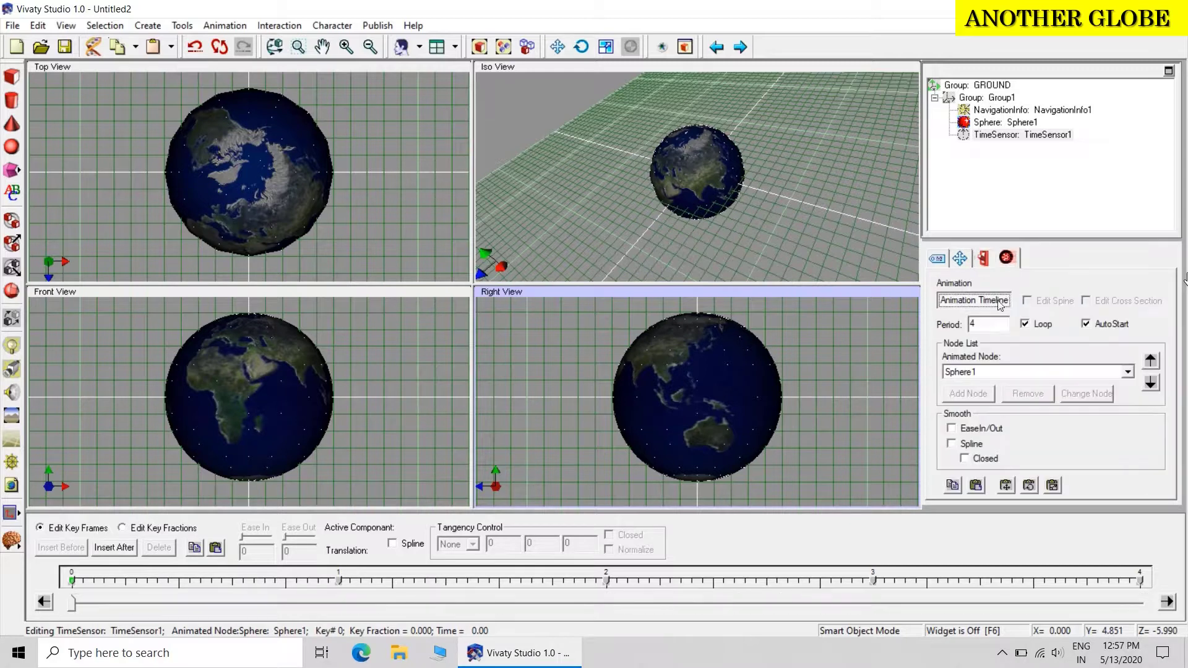
left_click(1001, 302)
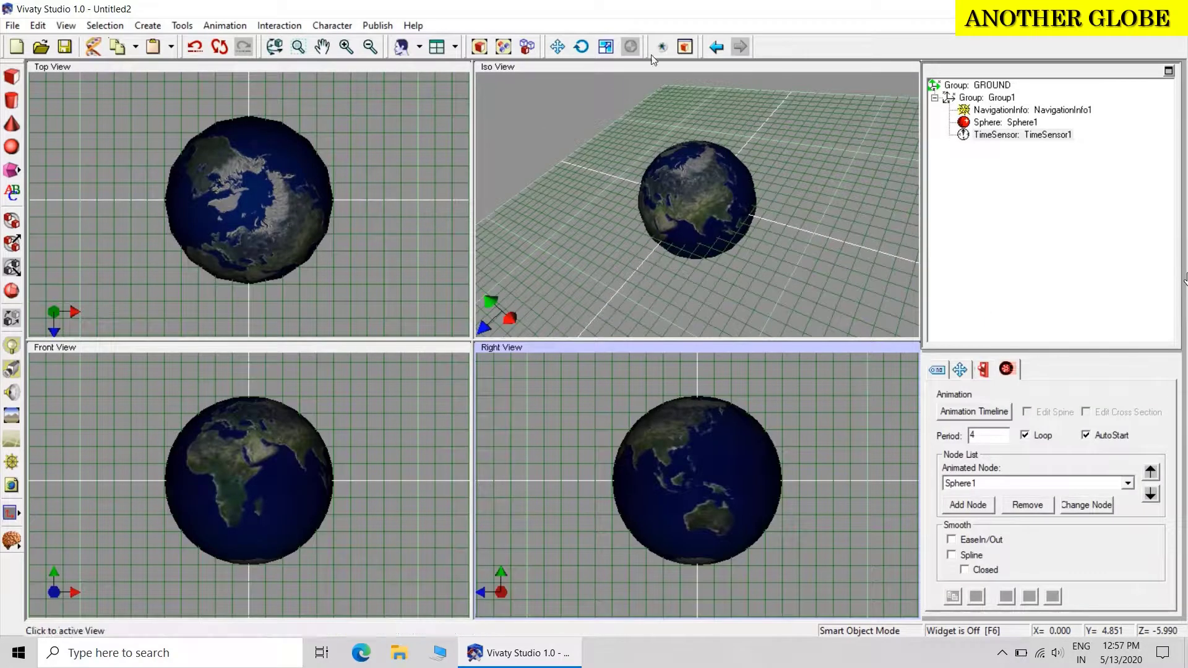
Step: Preview the scene in a maximized Previewer in Walk mode, moving closer to the spinning globe
key("F5")
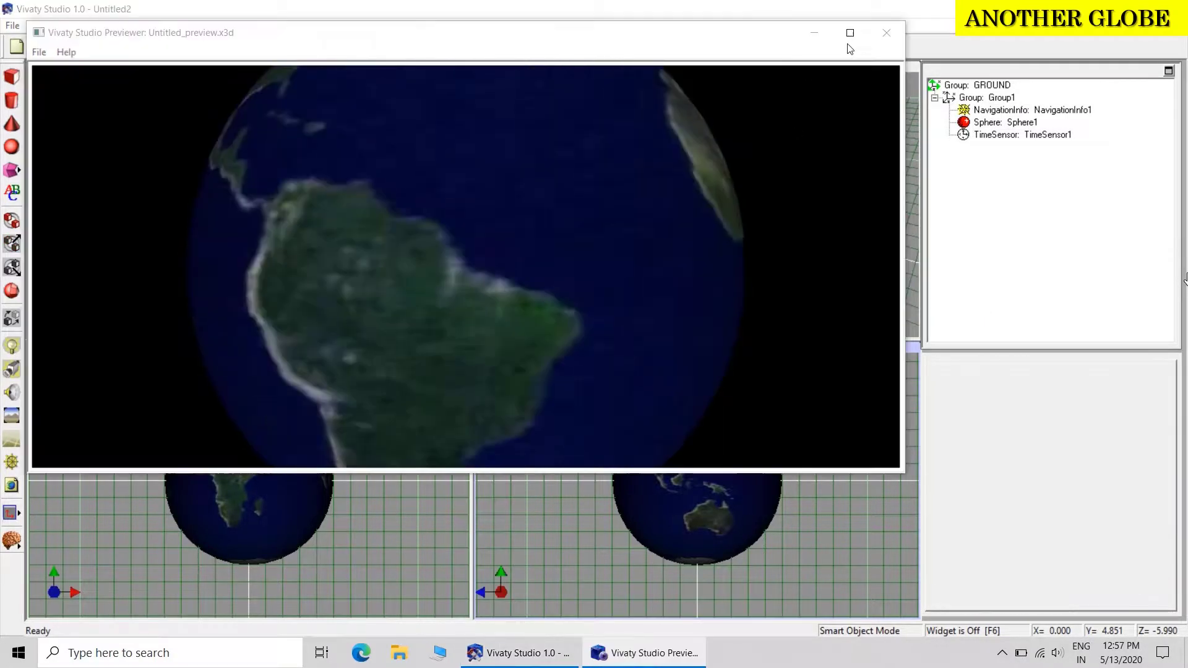
left_click(850, 33)
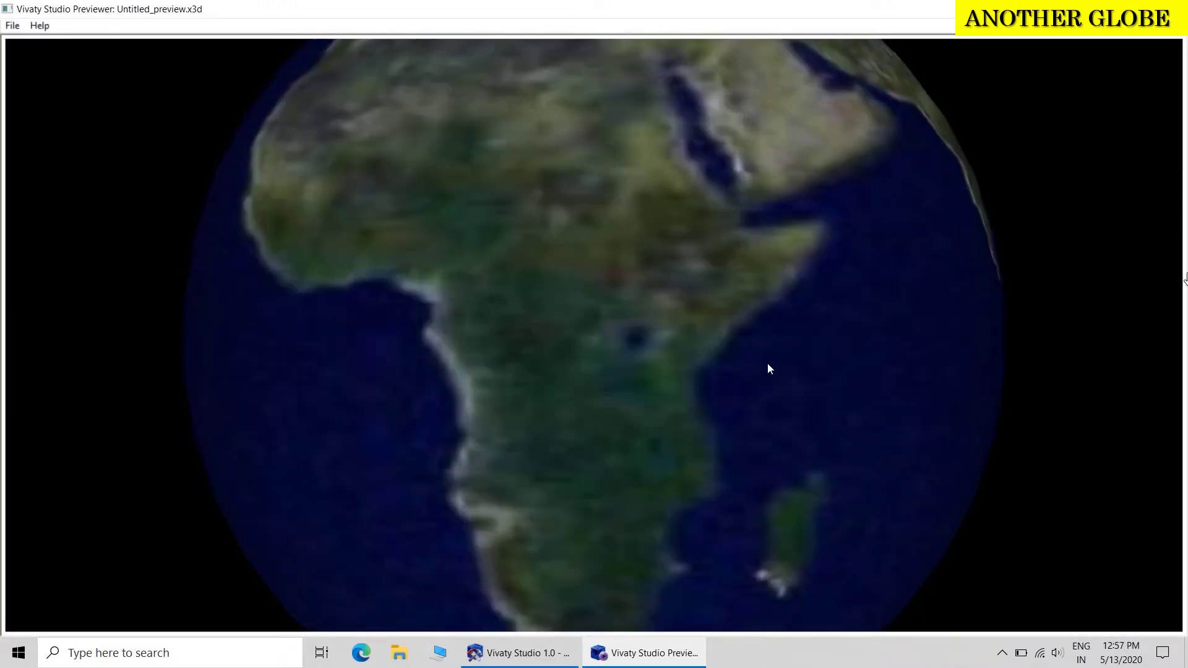
right_click(768, 368)
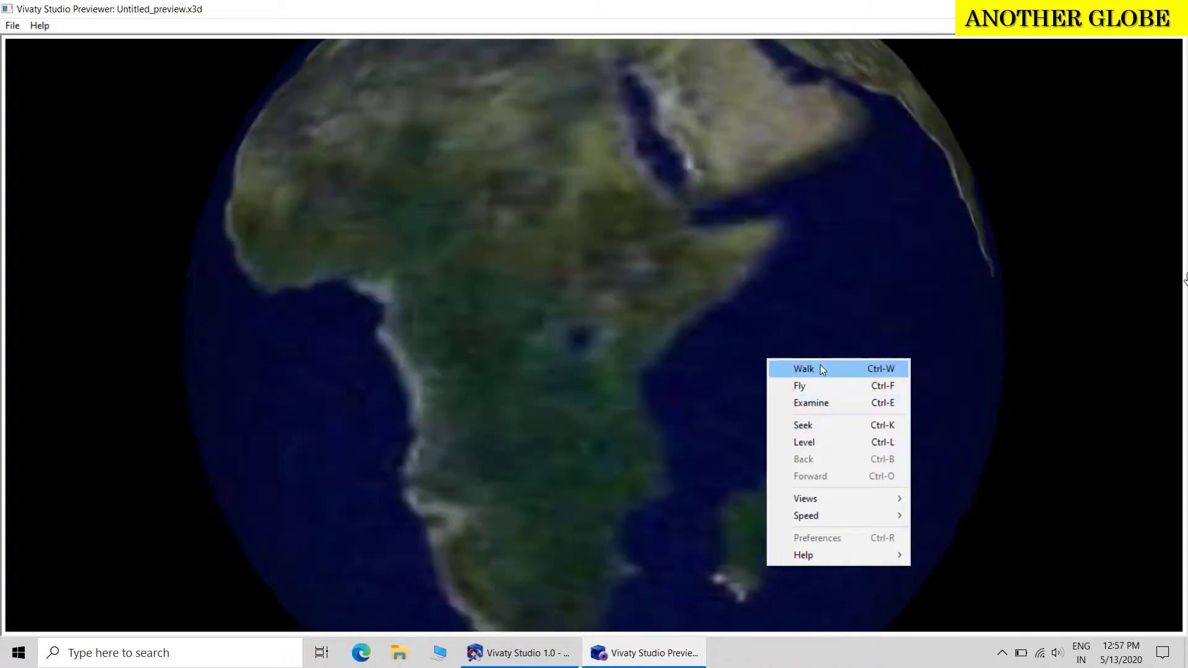
left_click(820, 369)
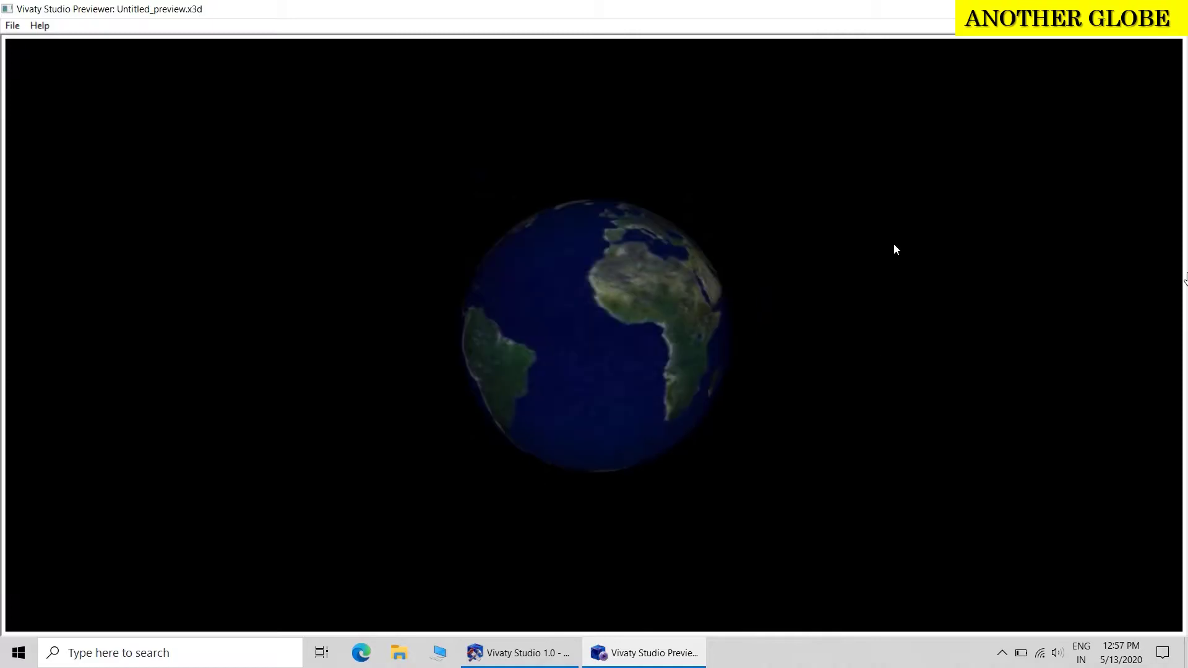
left_click_drag(894, 243, 902, 215)
left_click_drag(824, 339, 838, 229)
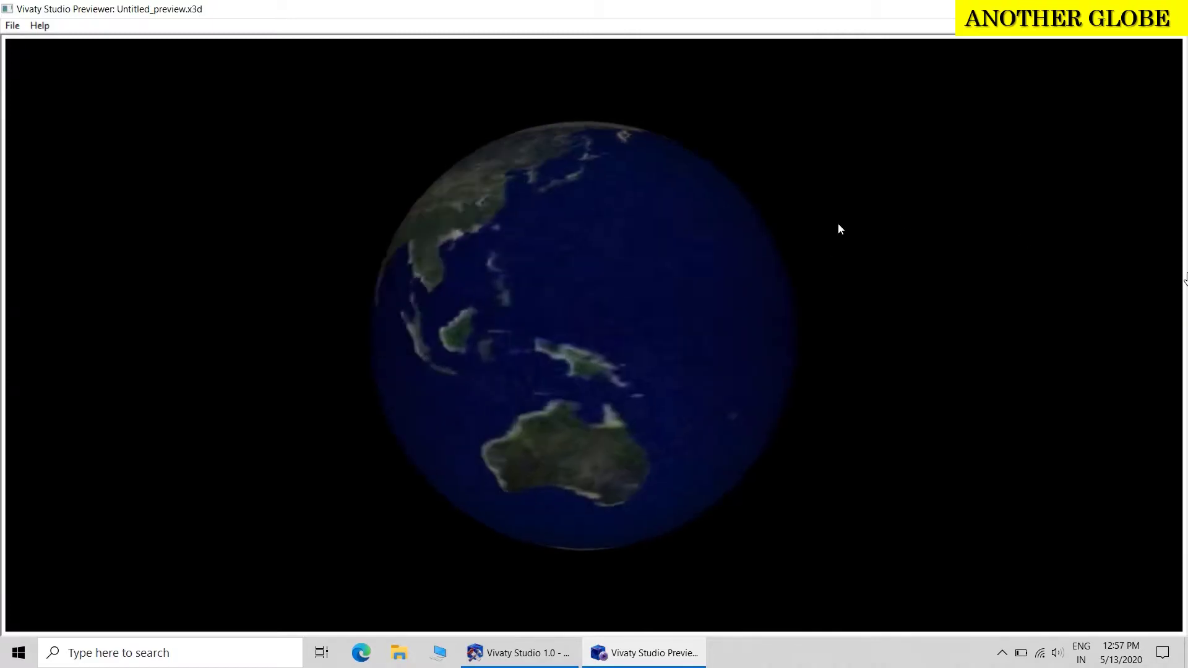